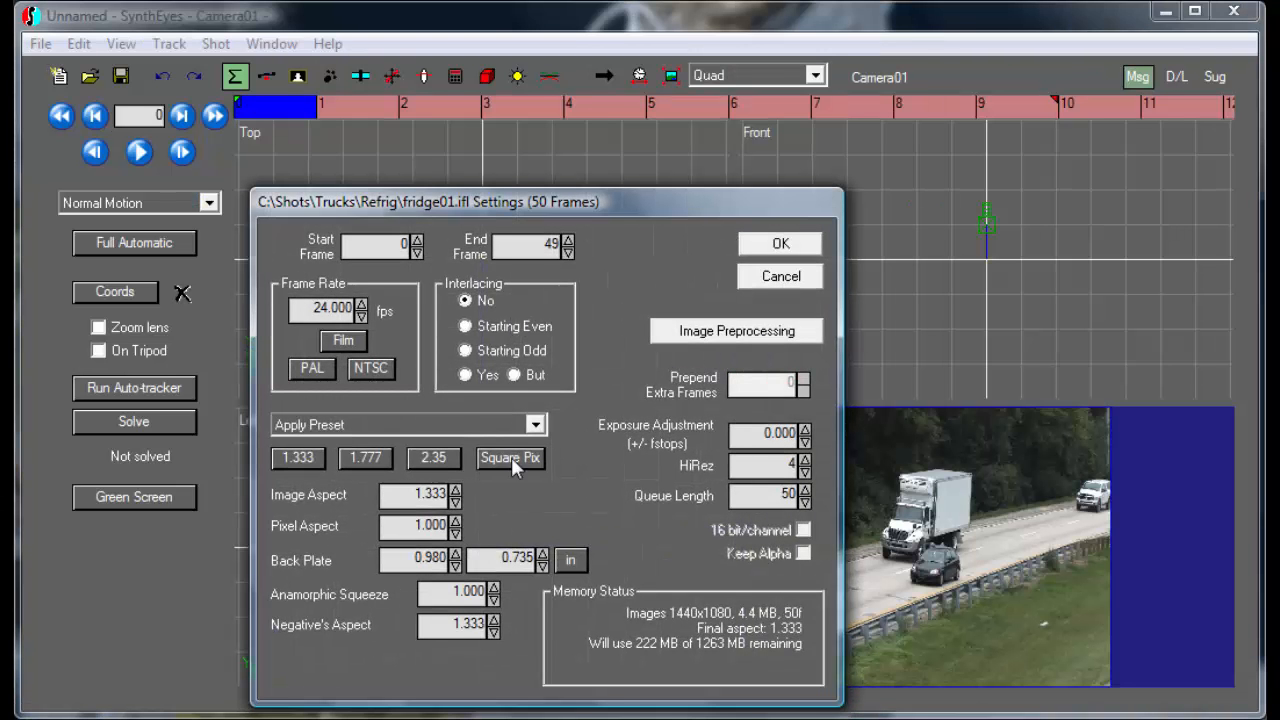
- Set the shot's image aspect to 1.777 and accept the shot settings
click(366, 460)
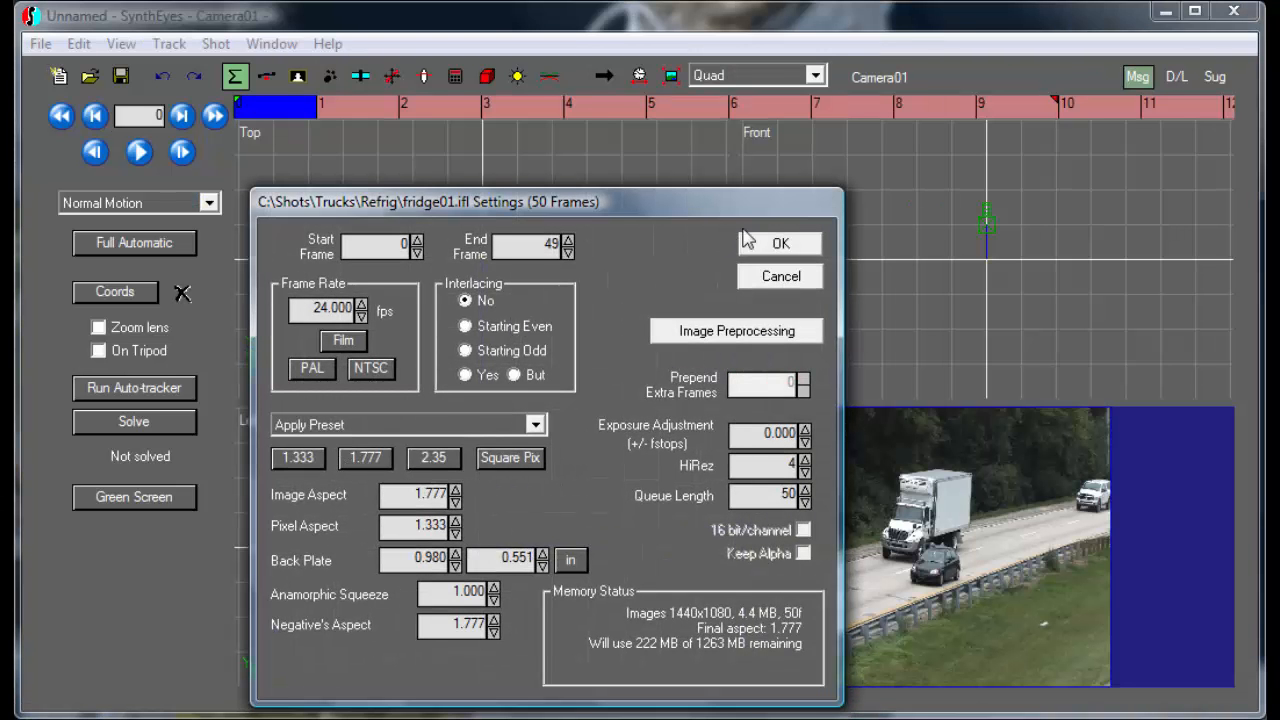
click(777, 249)
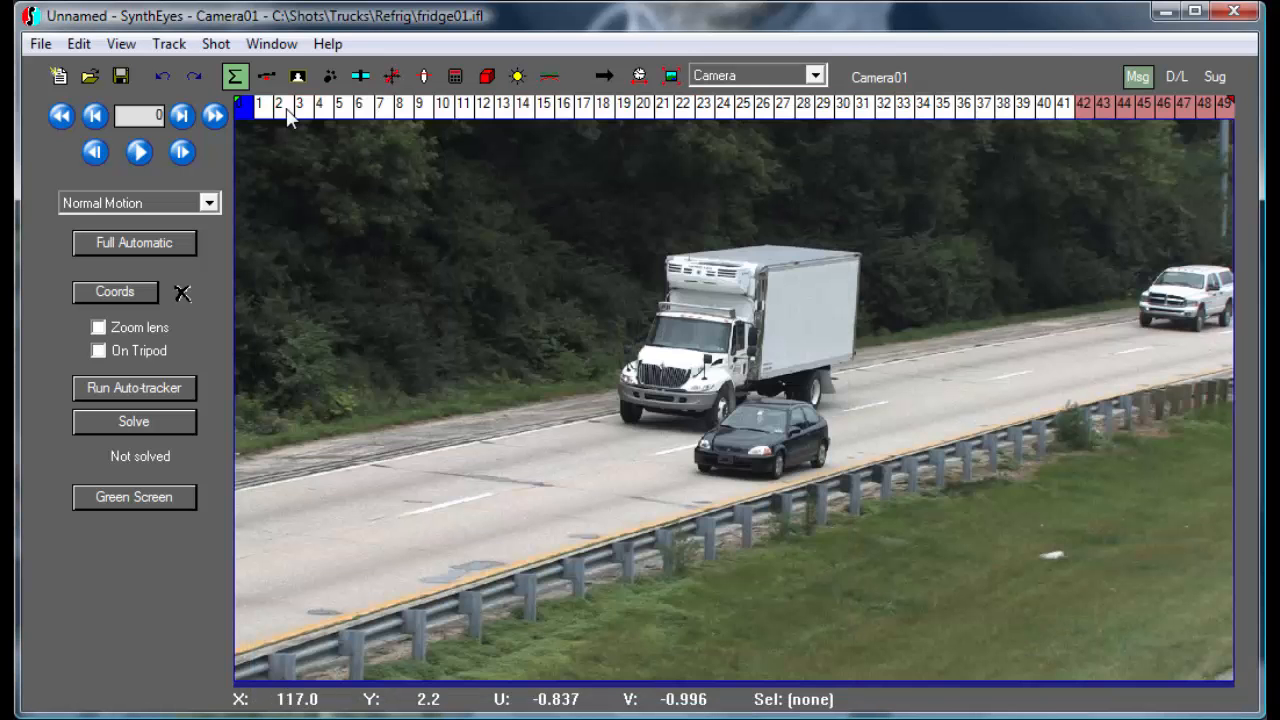
- Add a moving object to the fridge01 shot
click(300, 108)
mouse_move(300, 110)
mouse_down()
mouse_move(989, 110)
mouse_move(265, 110)
mouse_up()
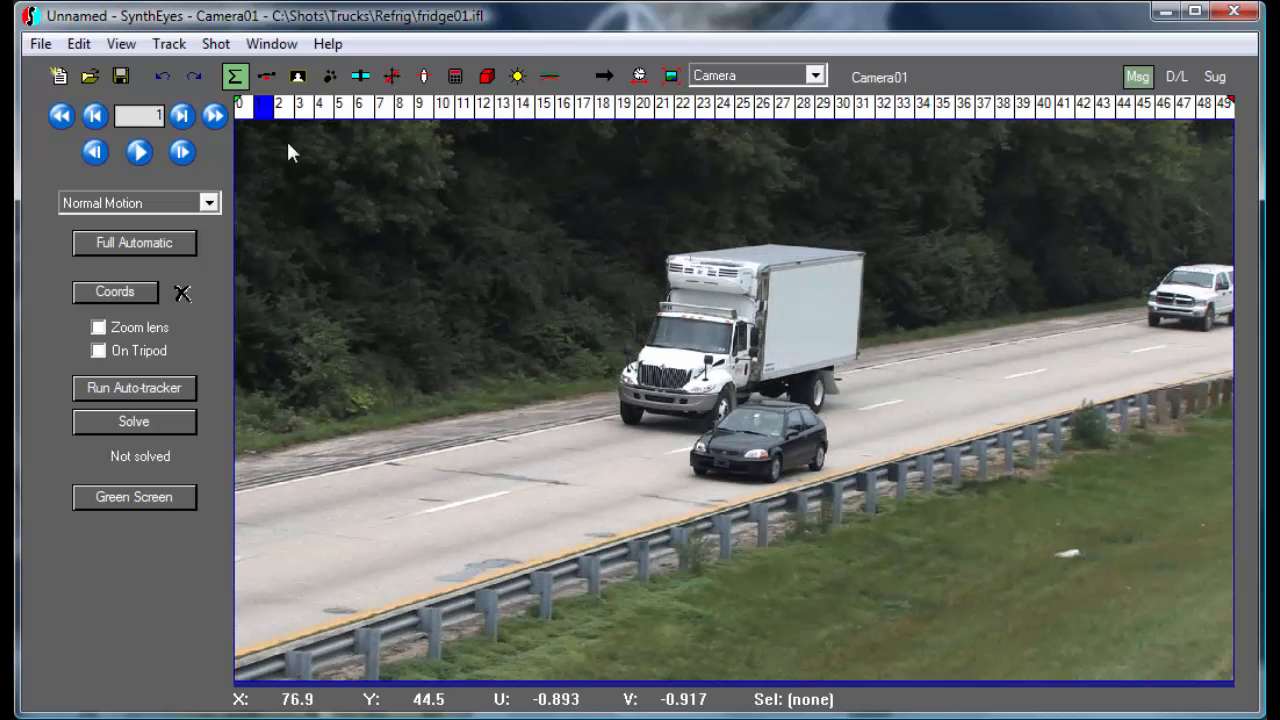
click(167, 44)
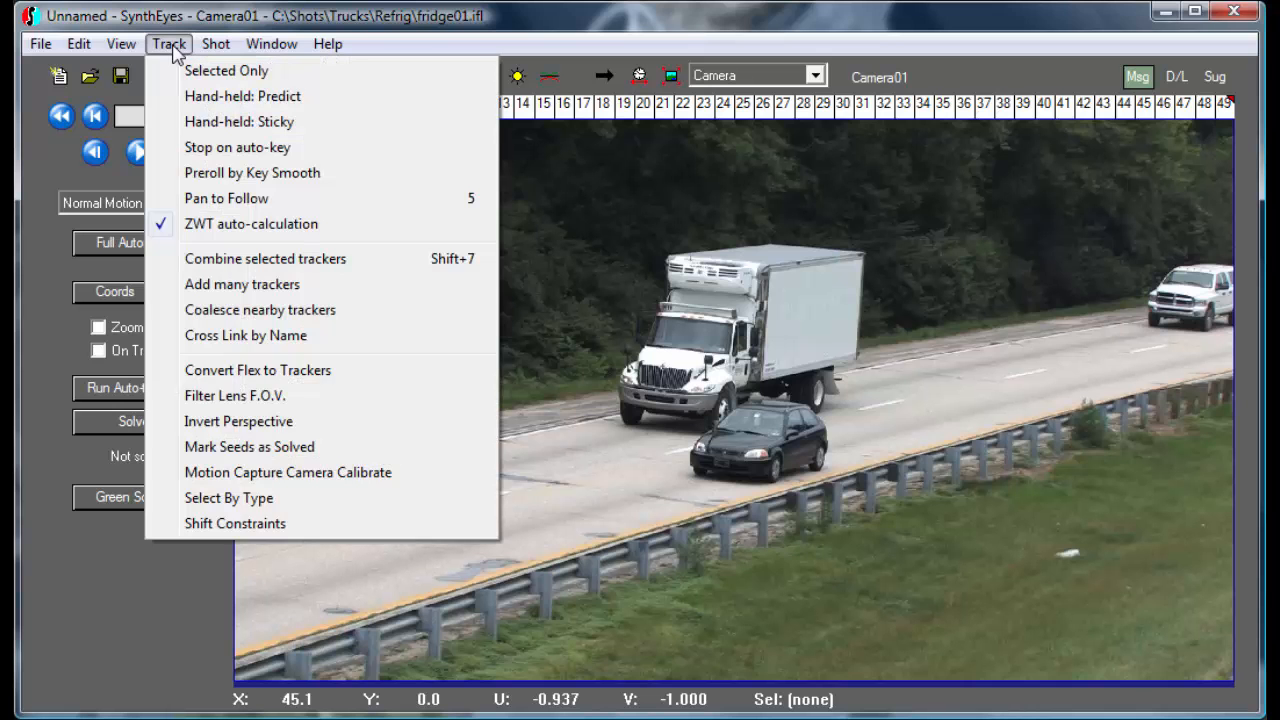
mouse_move(216, 46)
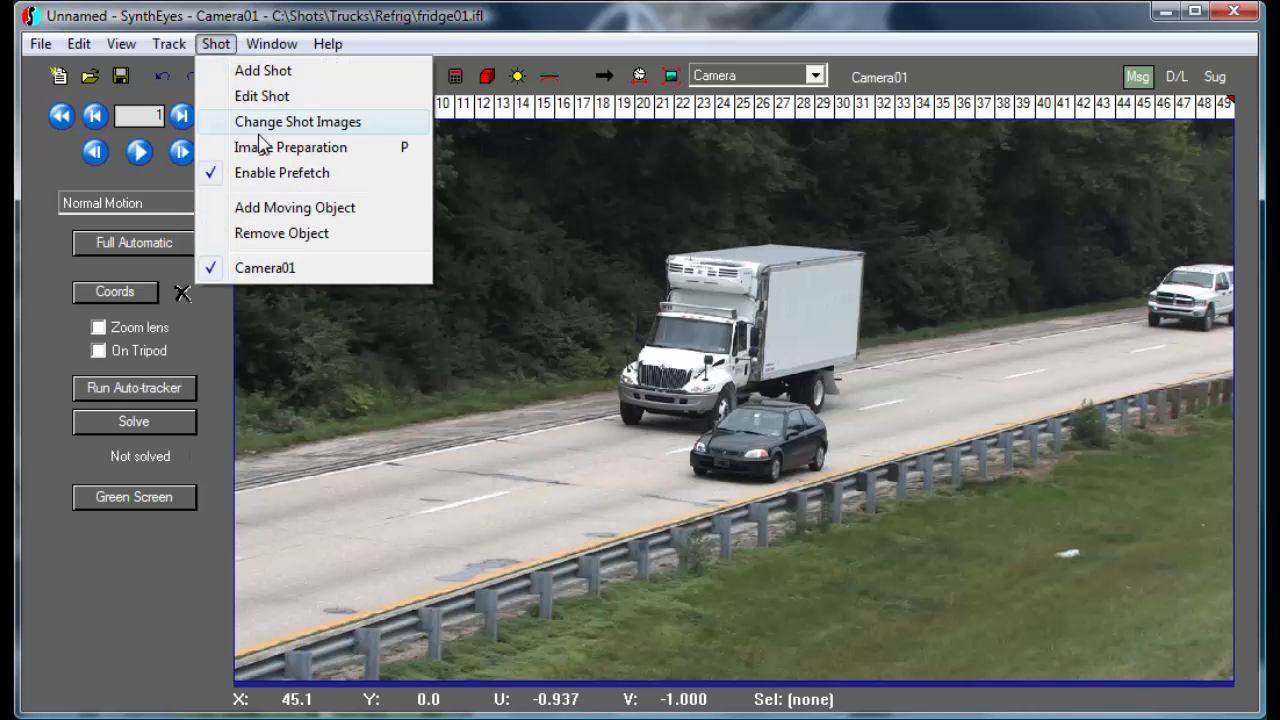
click(277, 209)
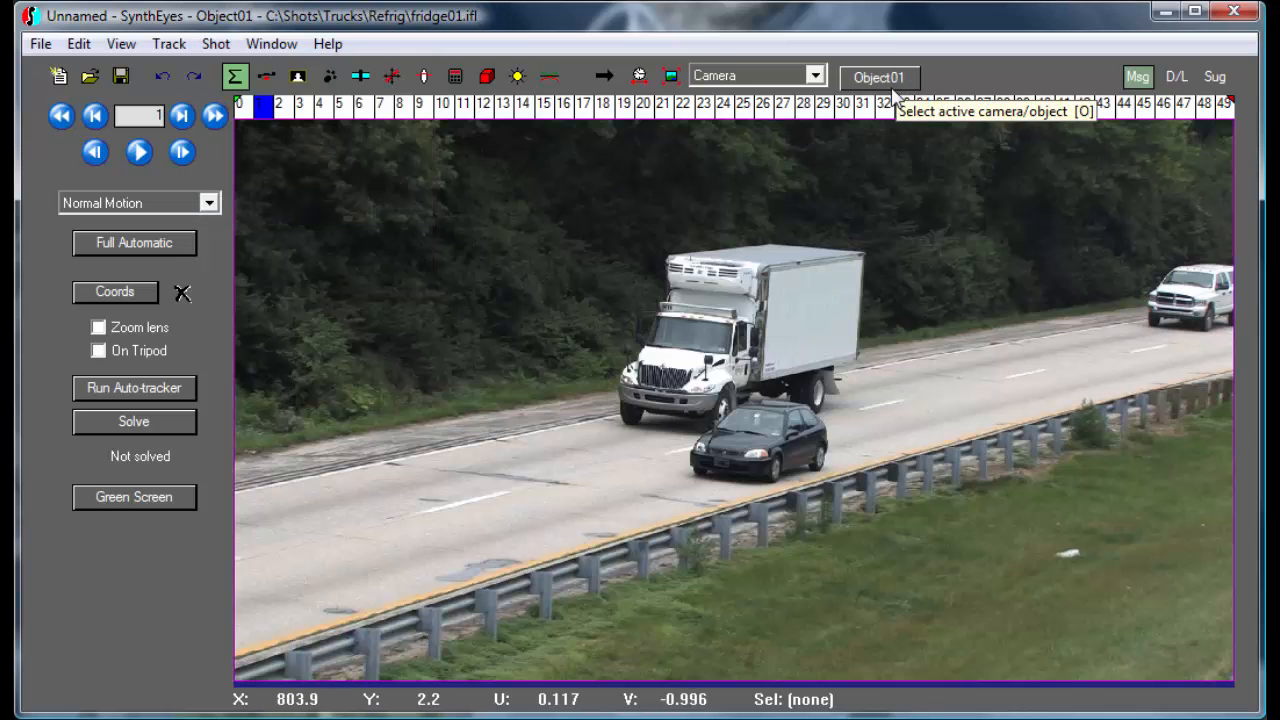
- Create a tracker at frame 0 on the base of the far hood mirror at the truck's front corner
click(329, 78)
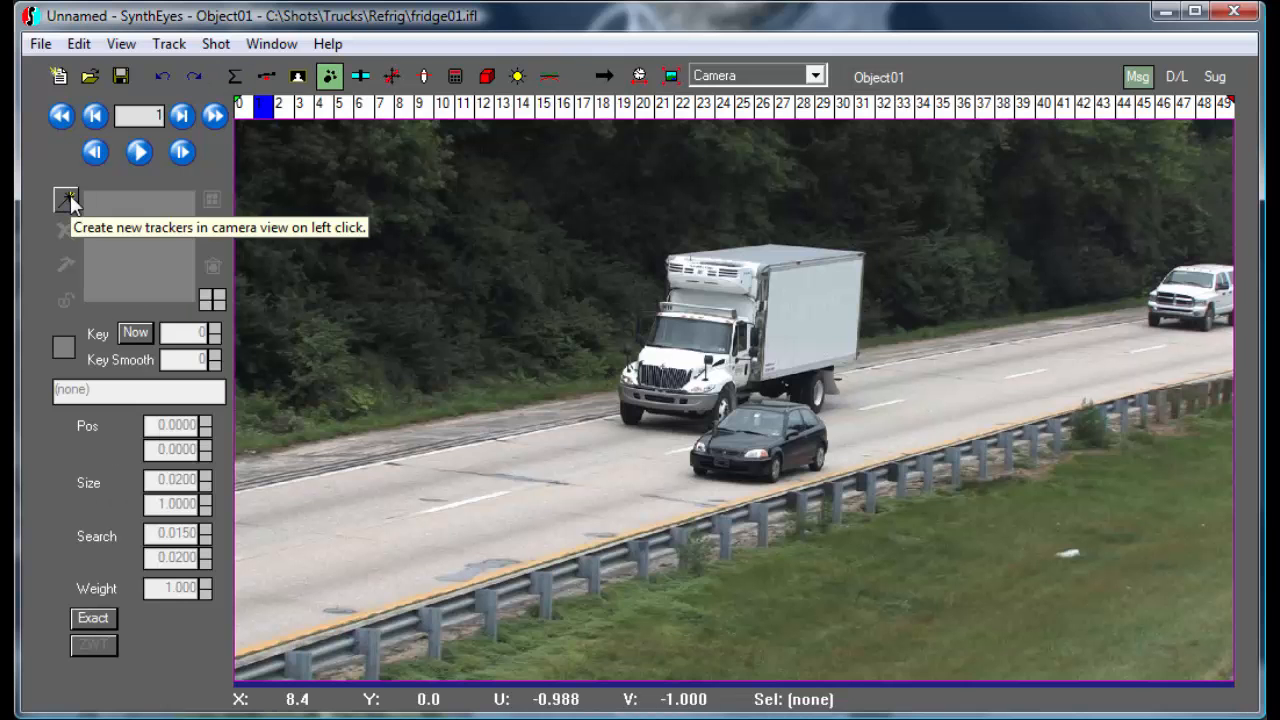
click(66, 200)
click(86, 119)
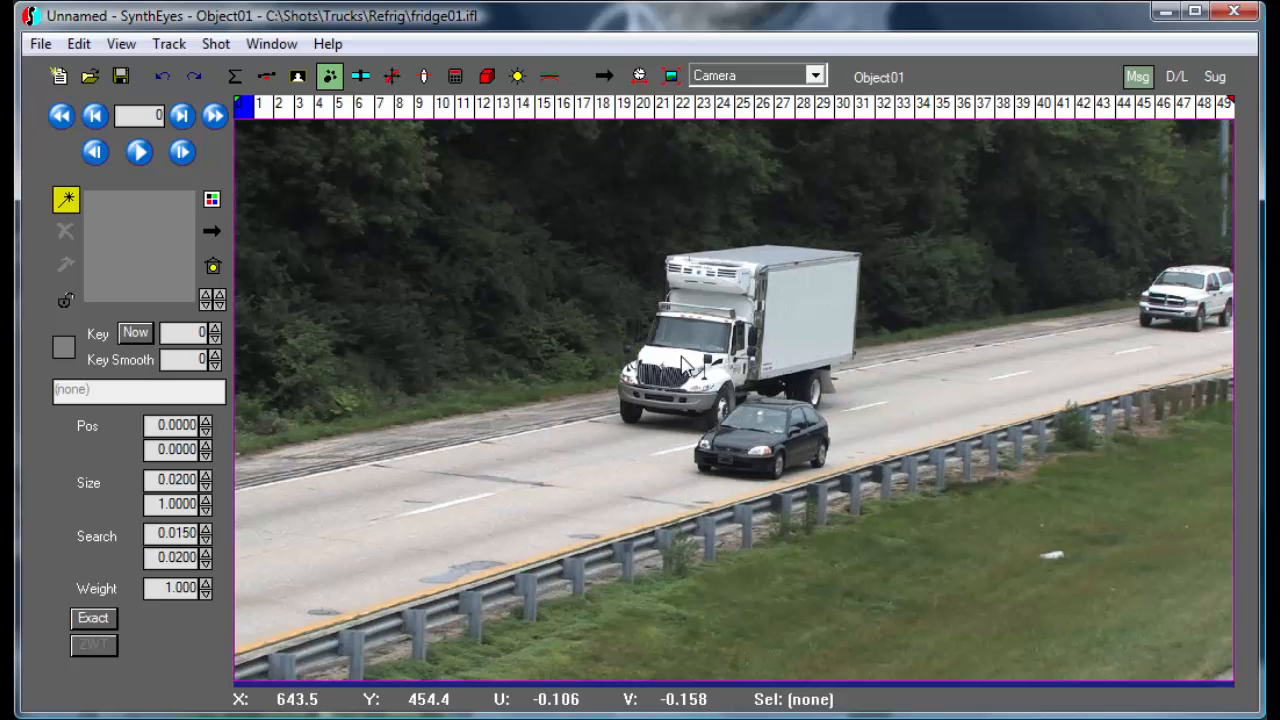
click(627, 372)
drag(626, 372, 628, 369)
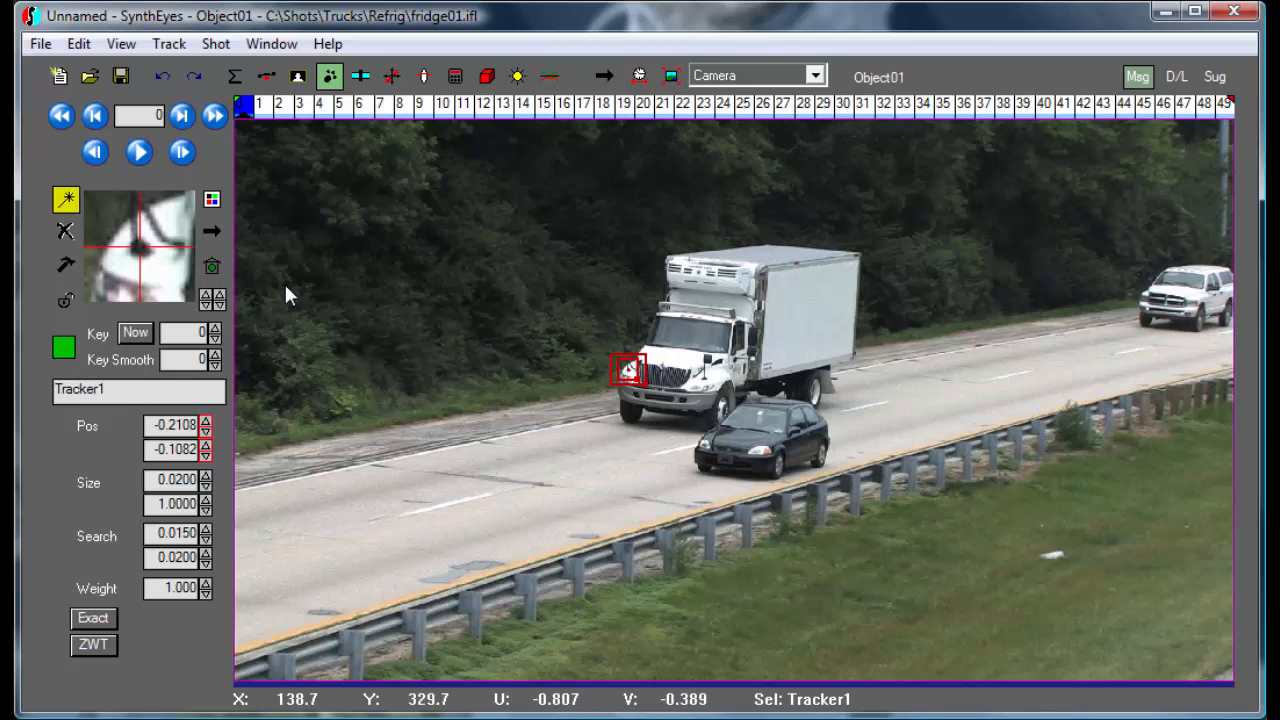
- Set the tracker's key interval to 12 and Key Smooth to 4, and track it through to frame 49
drag(214, 336, 214, 322)
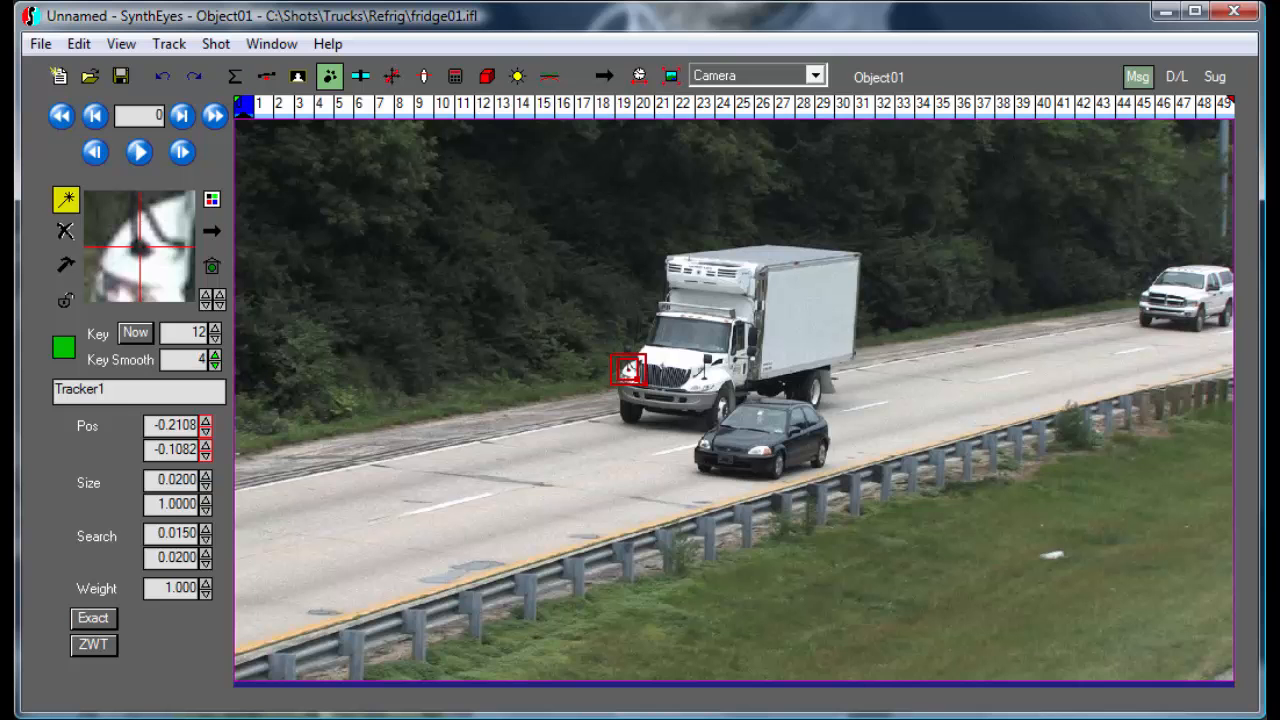
click(210, 232)
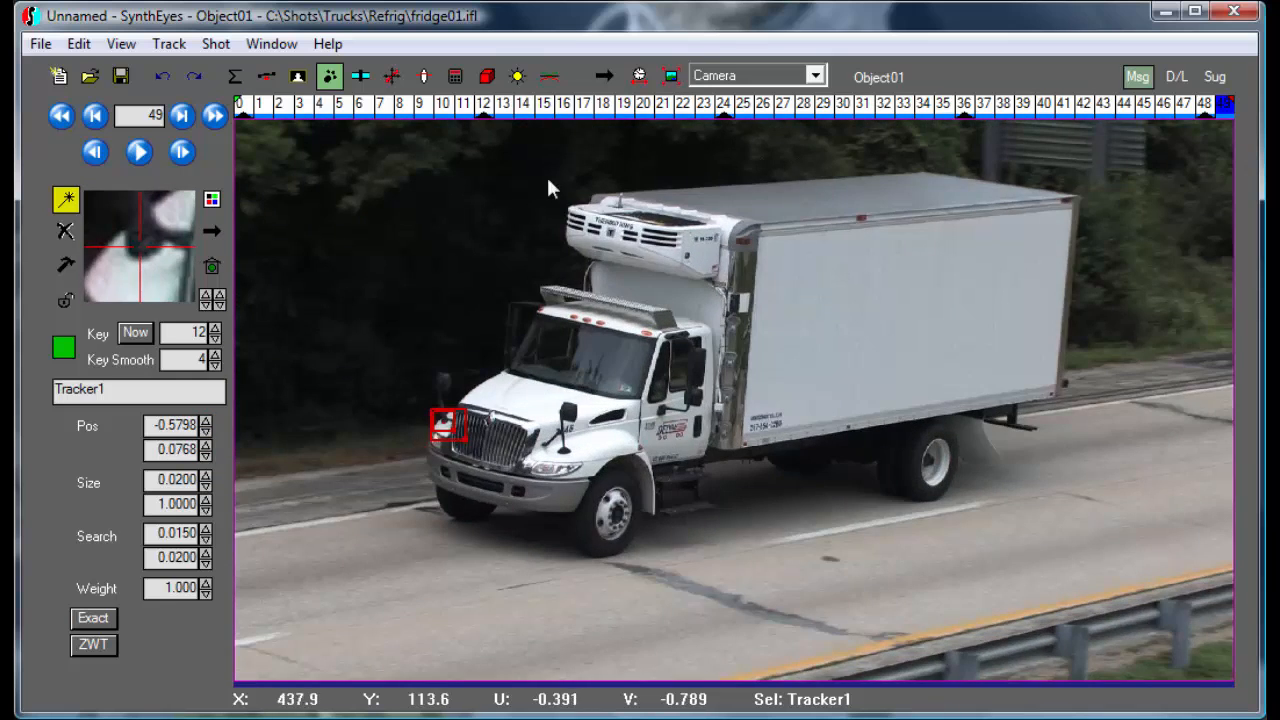
- Enlarge the far-mirror tracker's search area to about 0.0220 by 0.0349
mouse_move(425, 112)
mouse_down()
mouse_move(225, 115)
mouse_move(900, 130)
mouse_move(1205, 110)
mouse_move(424, 112)
mouse_up()
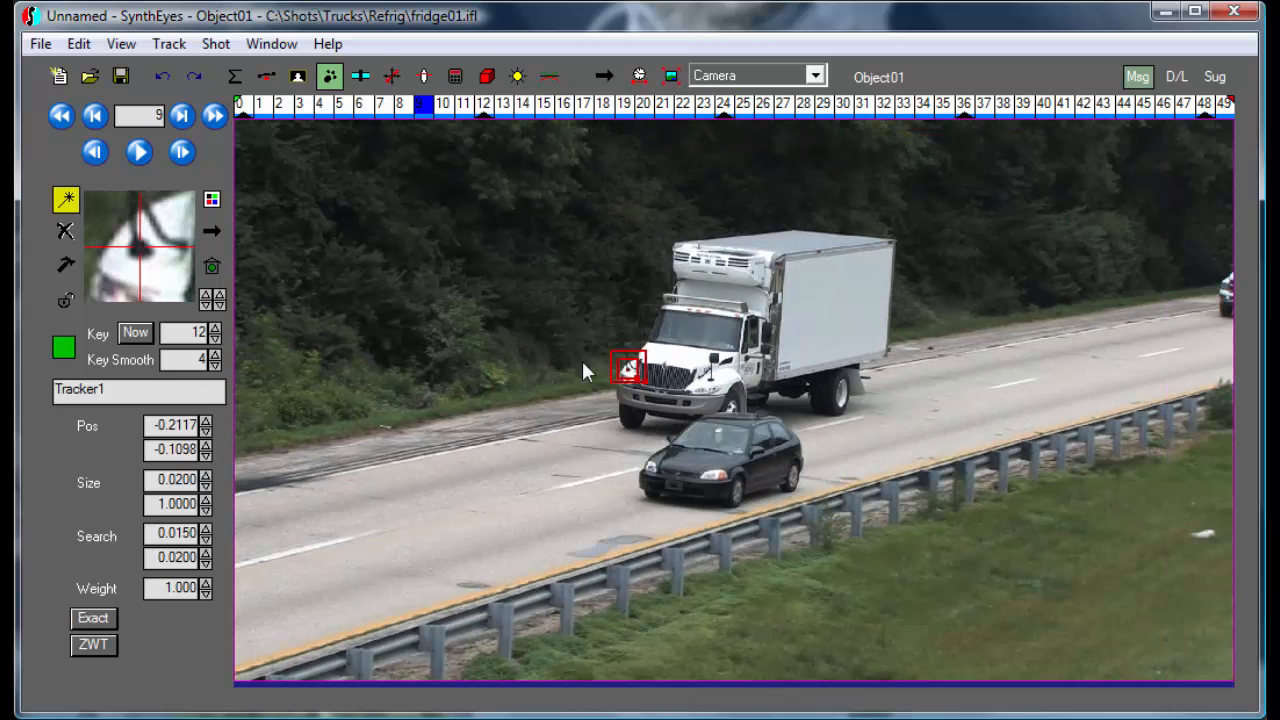
drag(648, 385, 660, 400)
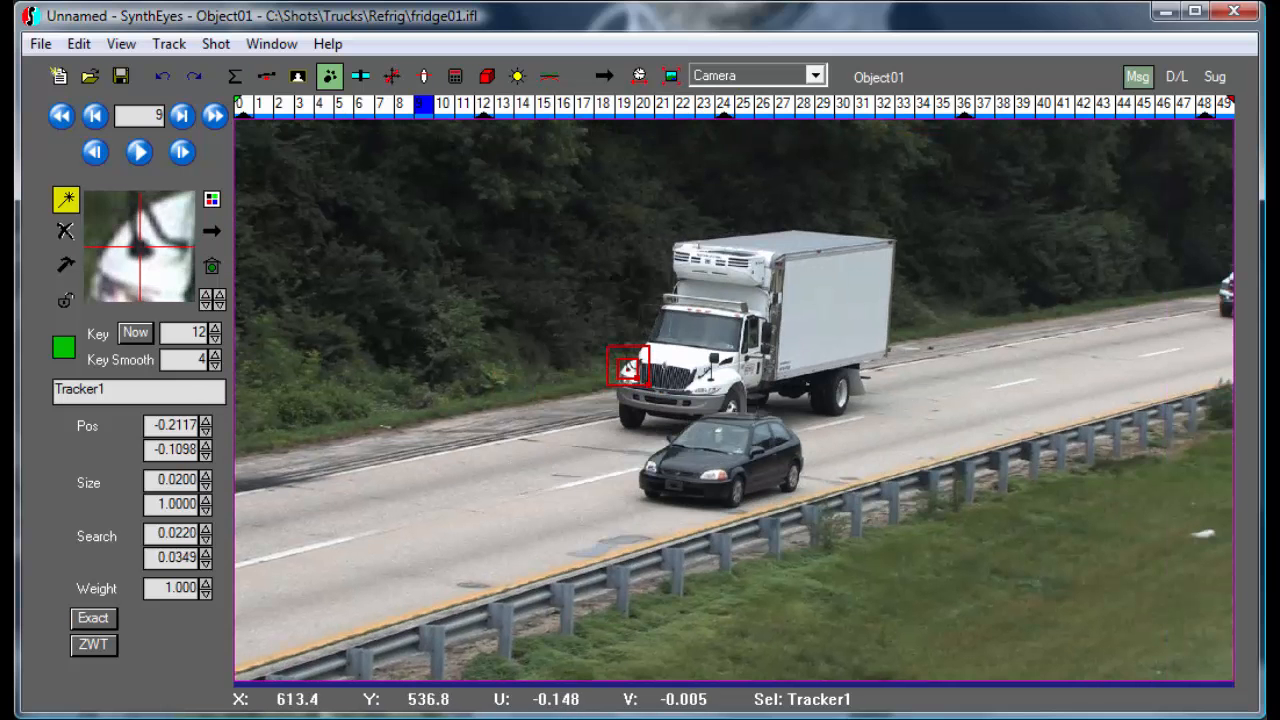
drag(350, 110, 301, 110)
- Enable stopping on auto-key for tracking and lock the finished far-mirror tracker
click(166, 46)
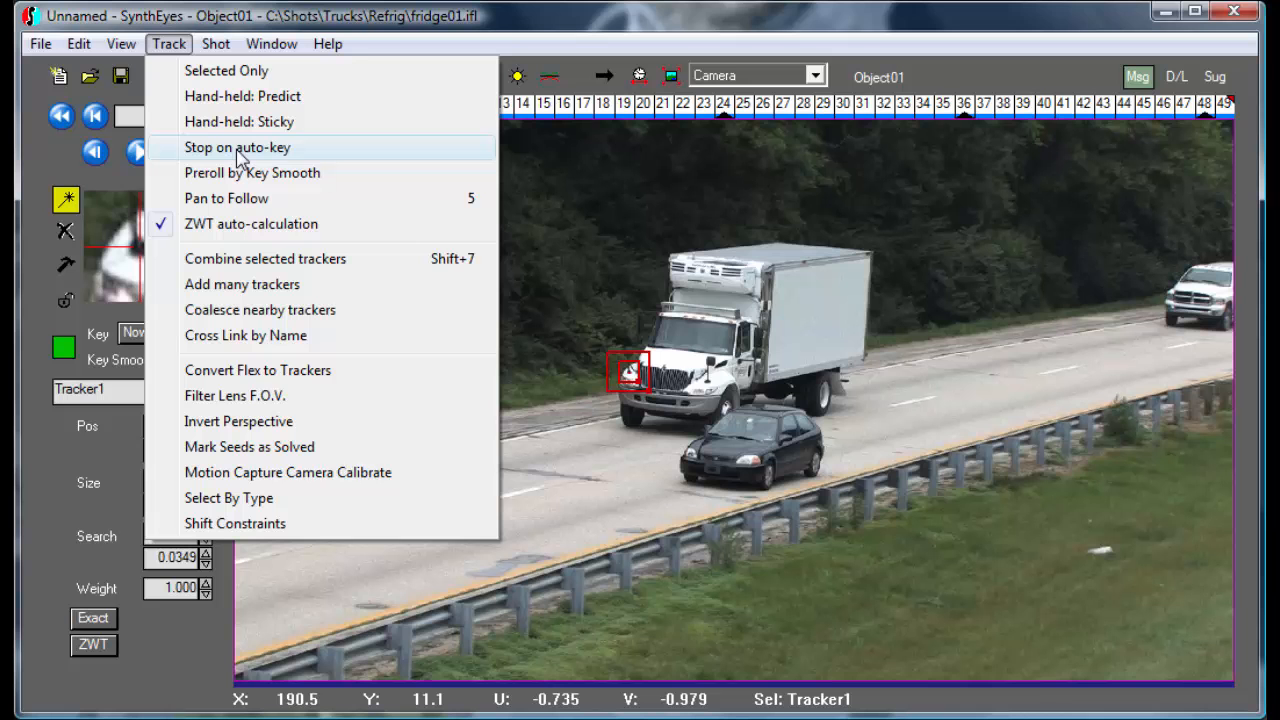
click(236, 148)
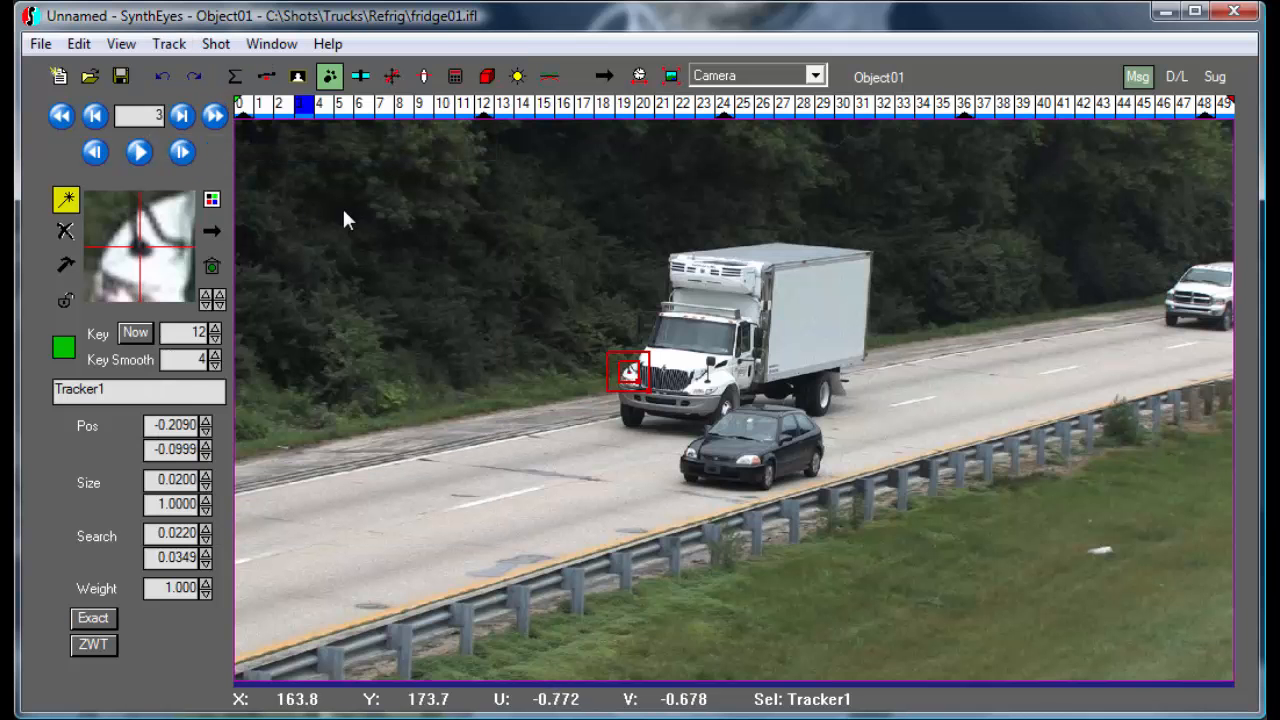
click(71, 297)
- Place a tracker on the truck's near hood mirror base at frame 0 and track it to frame 49, recentring it at frames 24 and 36
click(232, 113)
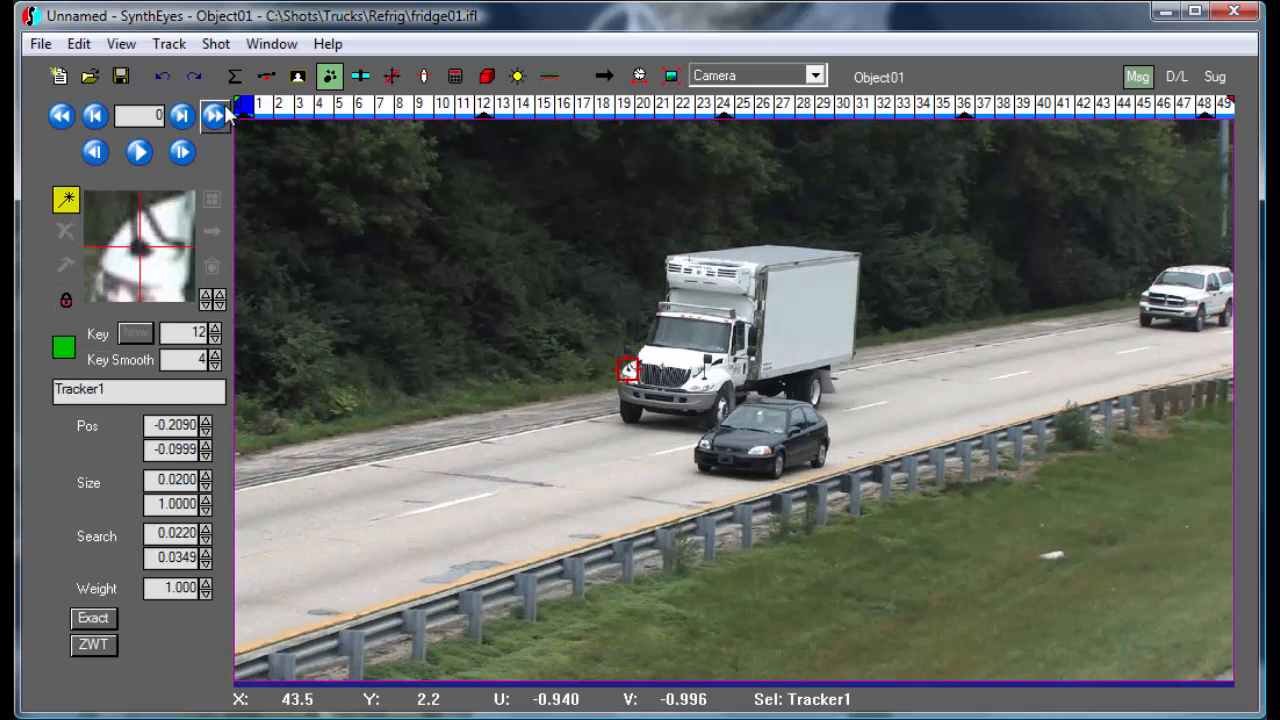
drag(690, 374, 712, 374)
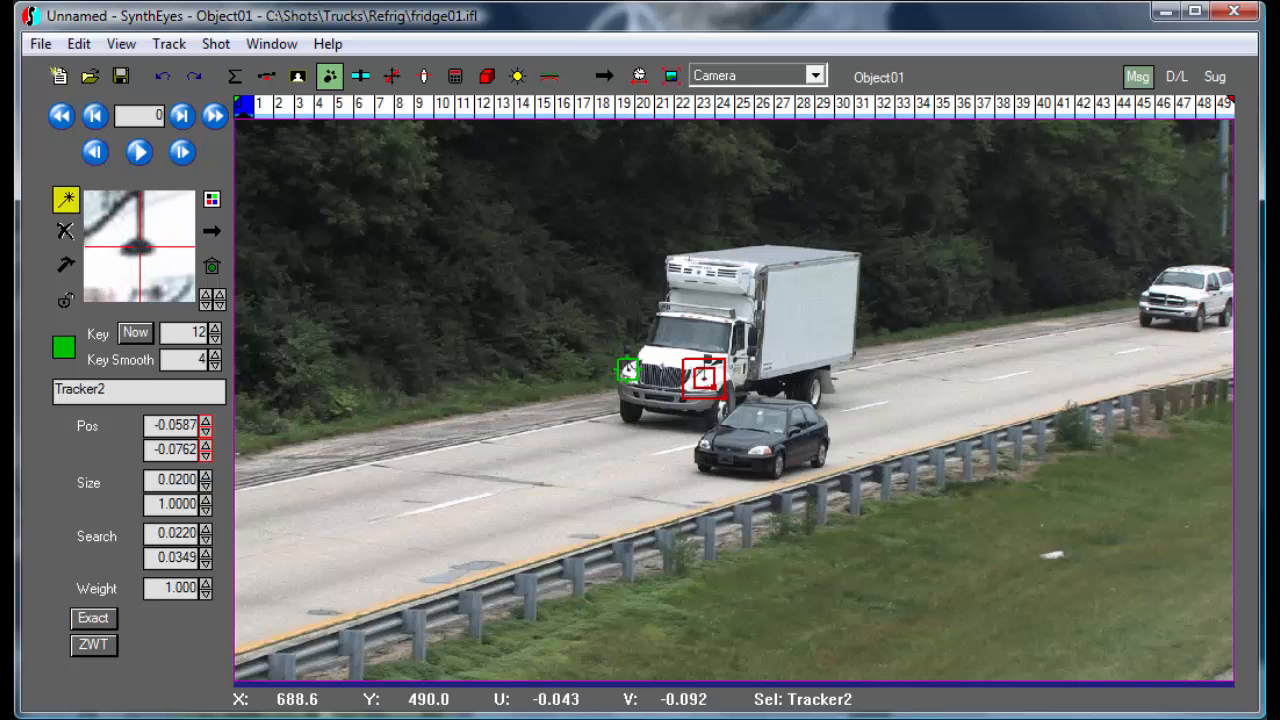
key(space)
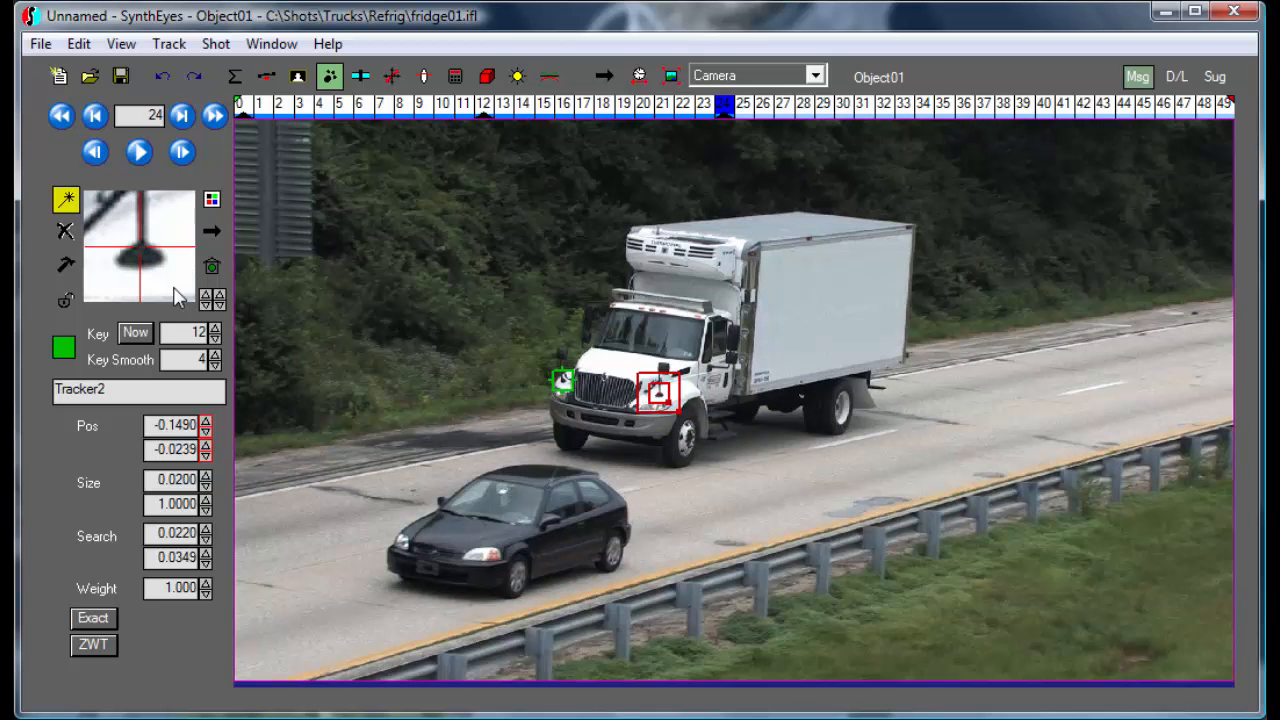
drag(178, 297, 178, 279)
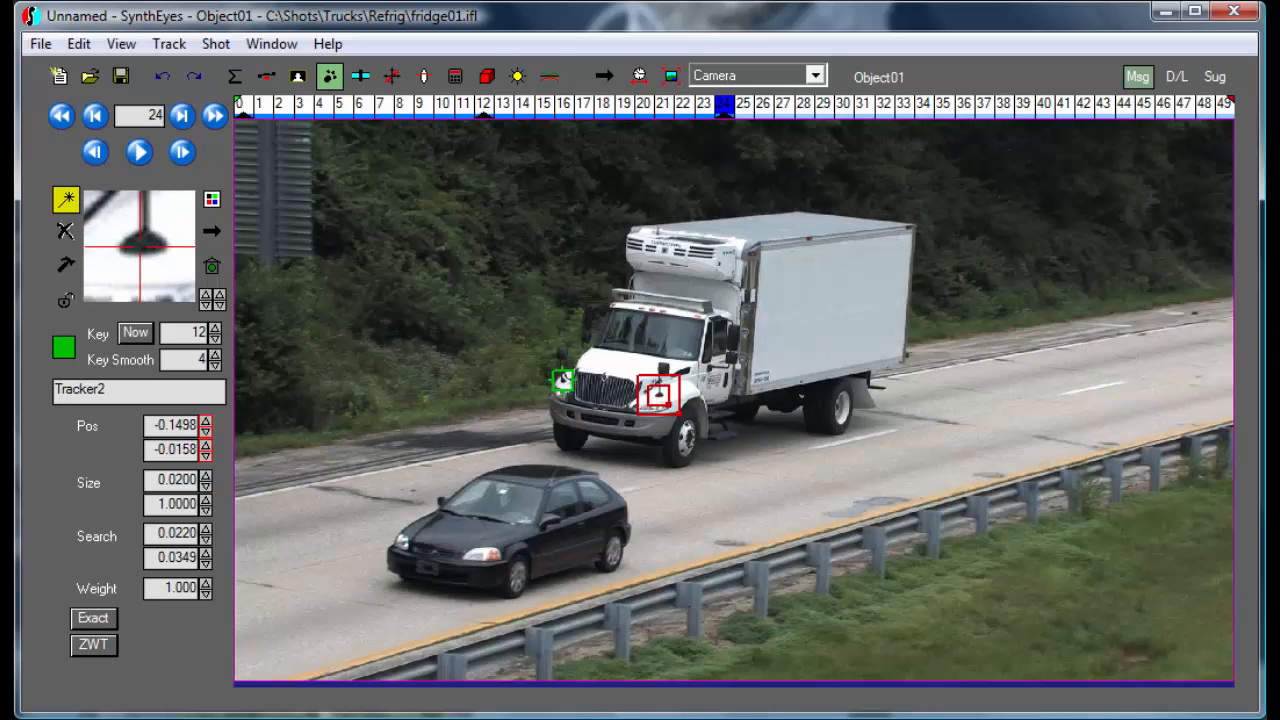
key(space)
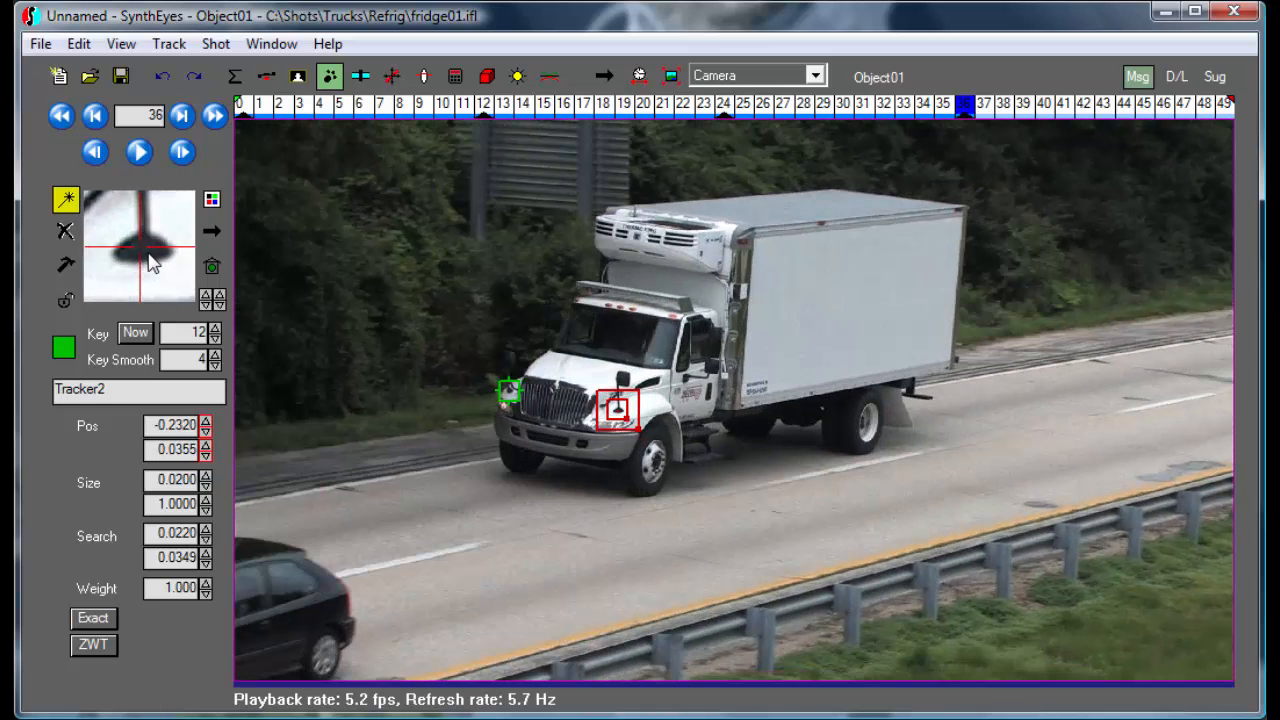
drag(149, 256, 140, 249)
key(space)
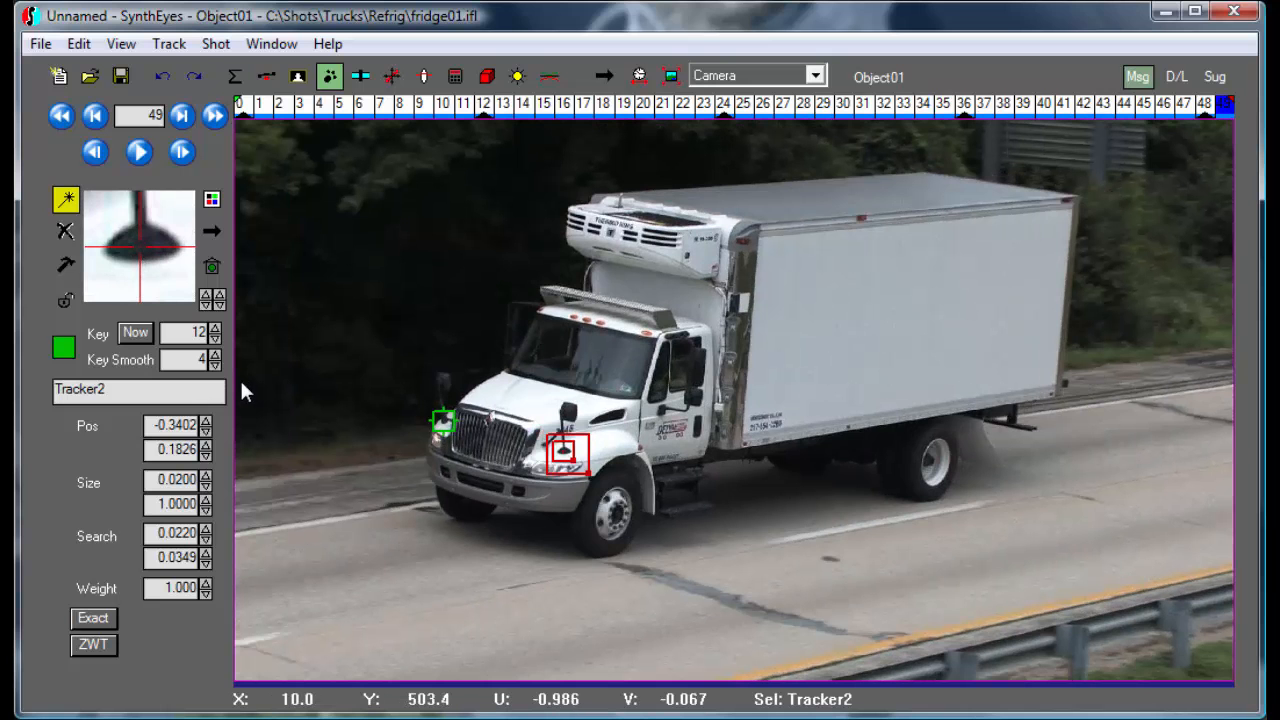
- Recentre the near-mirror tracker on the mirror base at frame 12, replay the shot to check it, and lock it
click(488, 106)
mouse_move(491, 115)
mouse_down()
mouse_move(403, 116)
mouse_move(635, 117)
mouse_move(489, 117)
mouse_up()
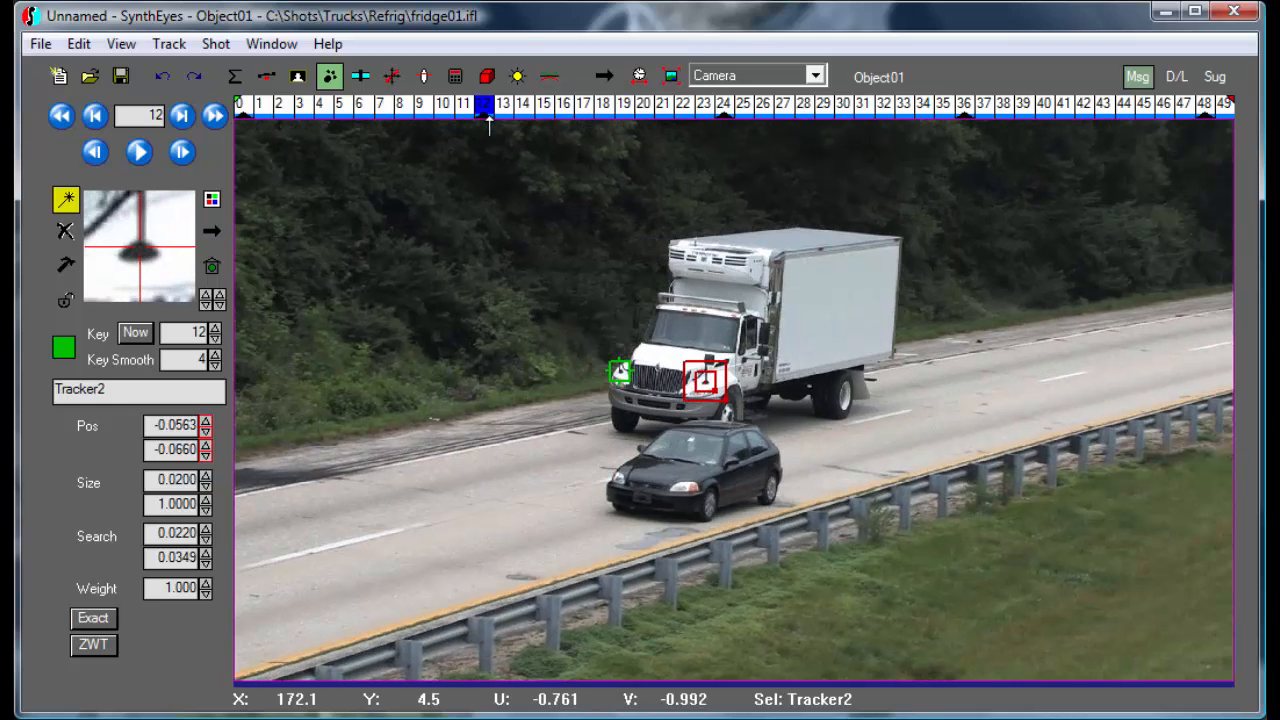
drag(152, 282, 150, 276)
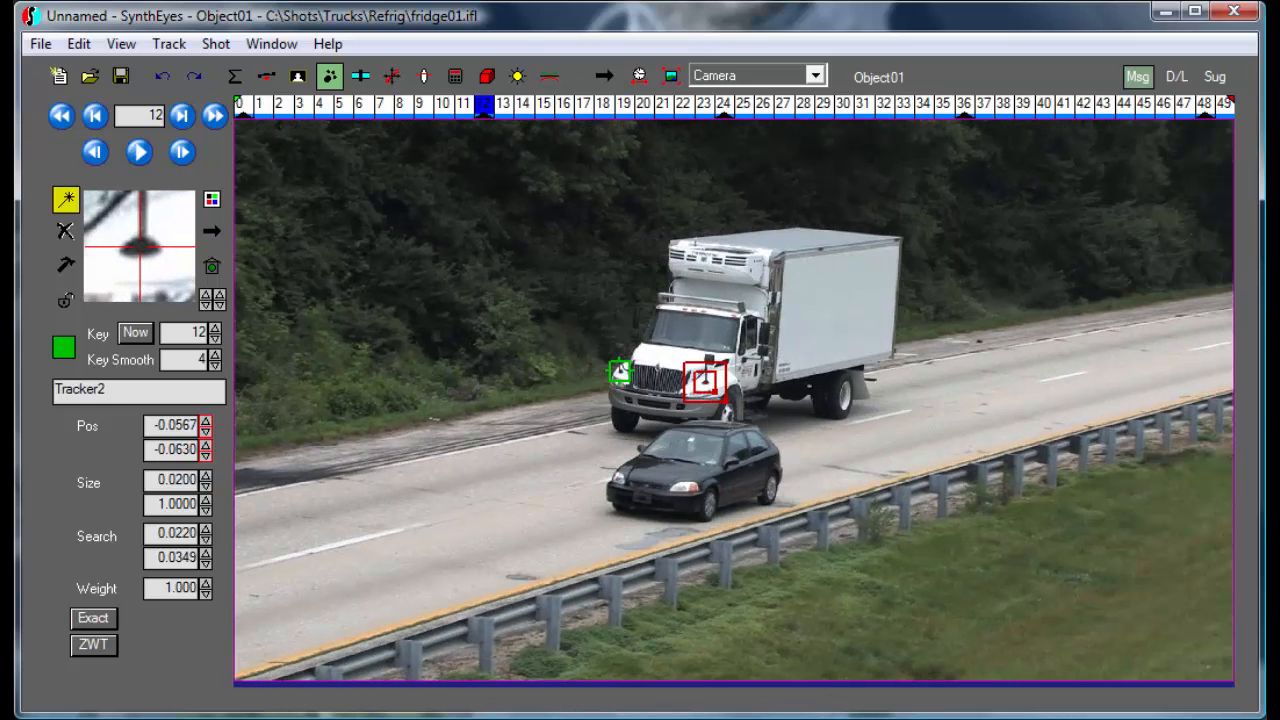
key(shift+a)
key(space)
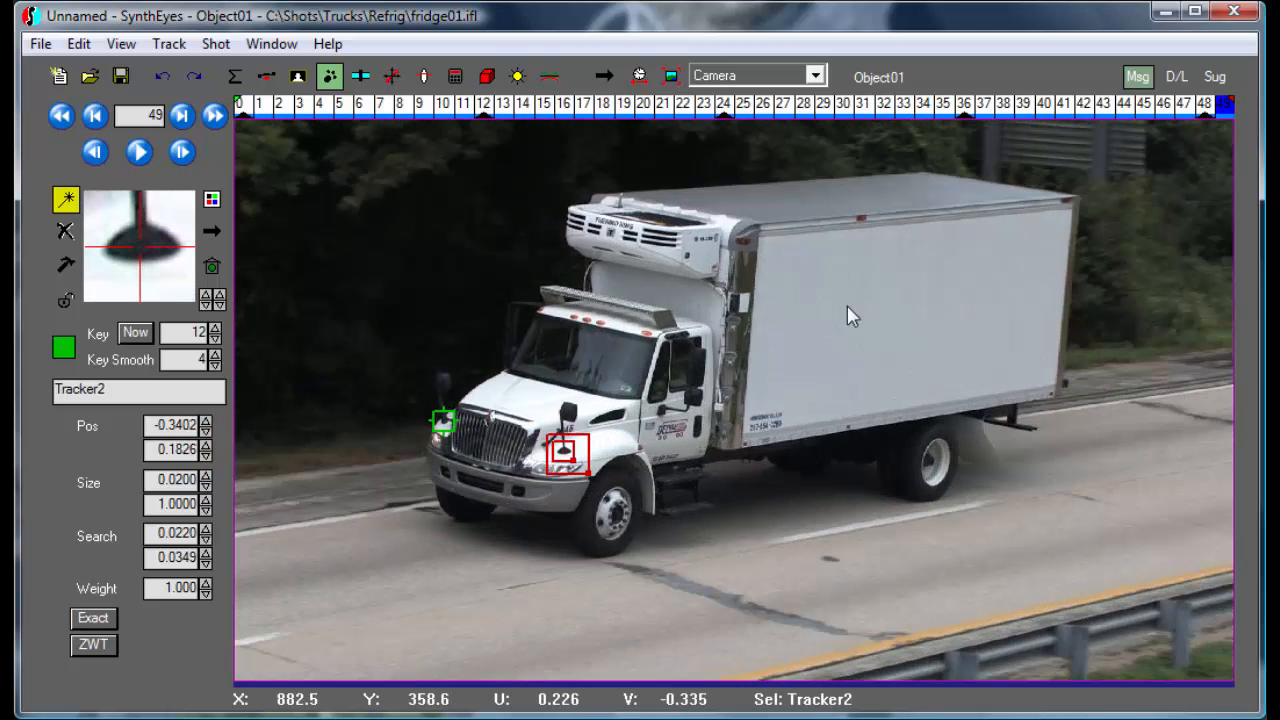
key(l)
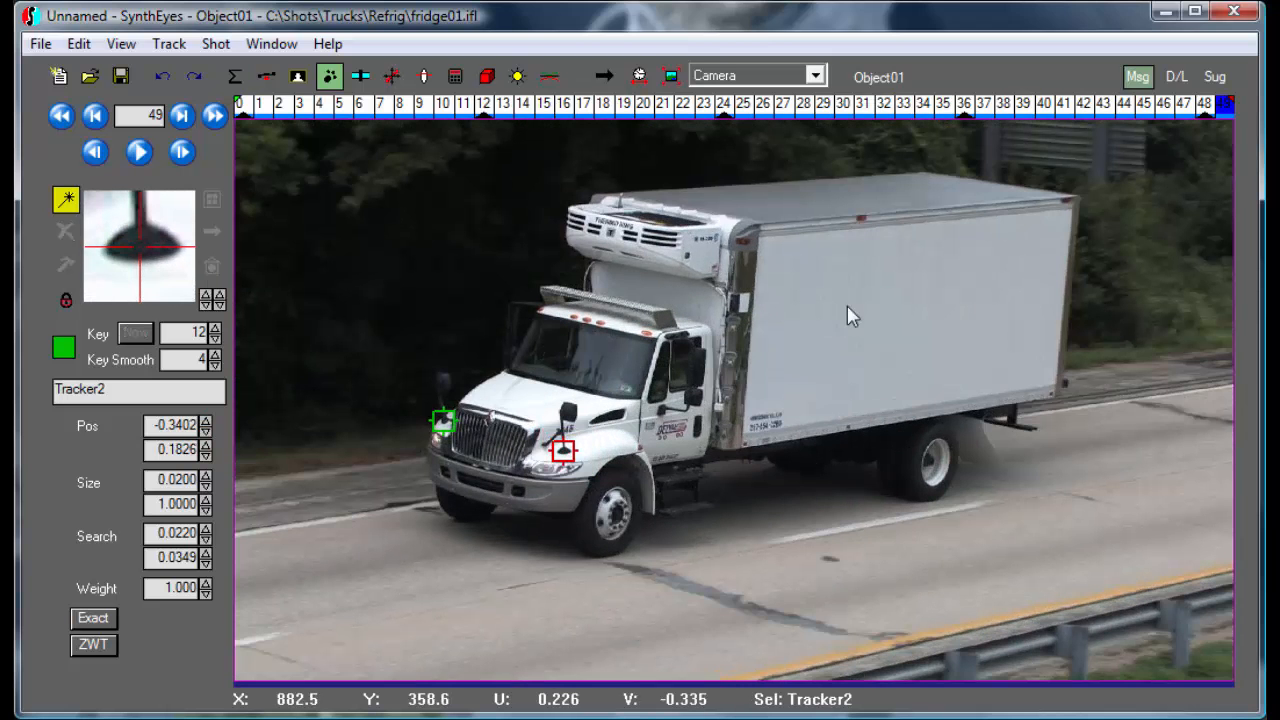
- Place a tracker at frame 0 on the upper front corner of the truck's cargo box and fine-tune its position
click(93, 117)
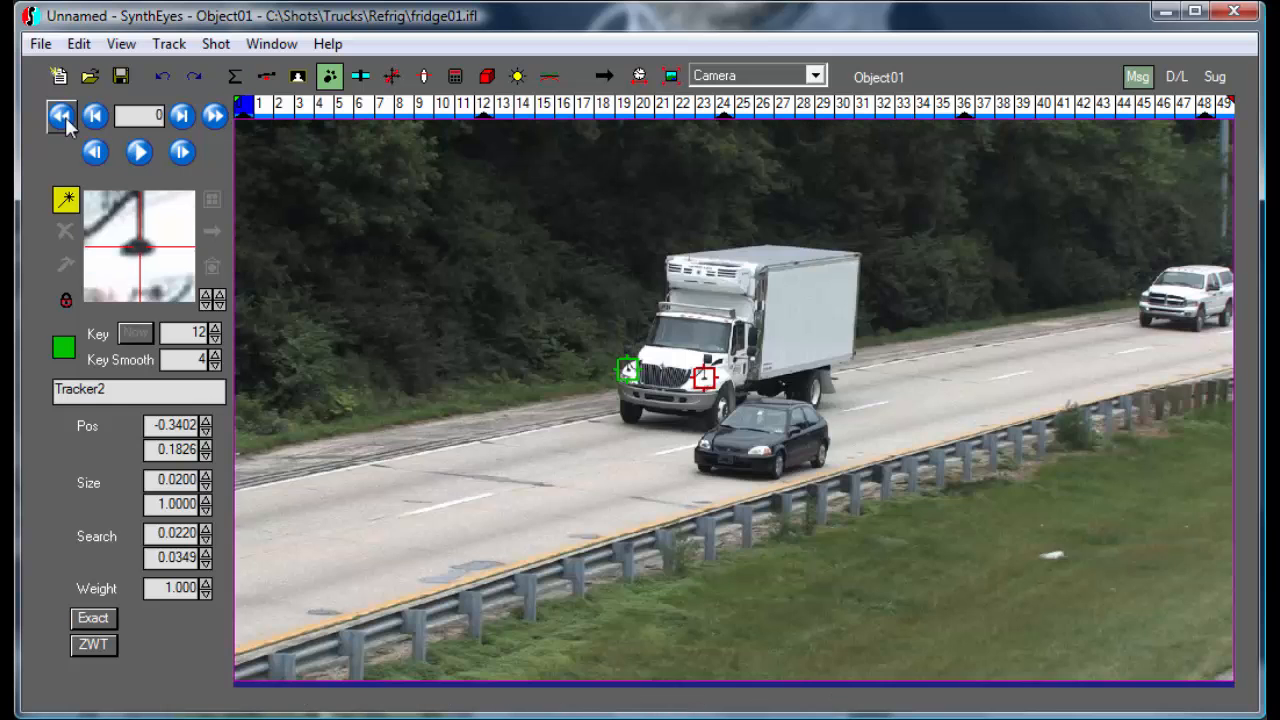
click(770, 275)
drag(770, 274, 767, 270)
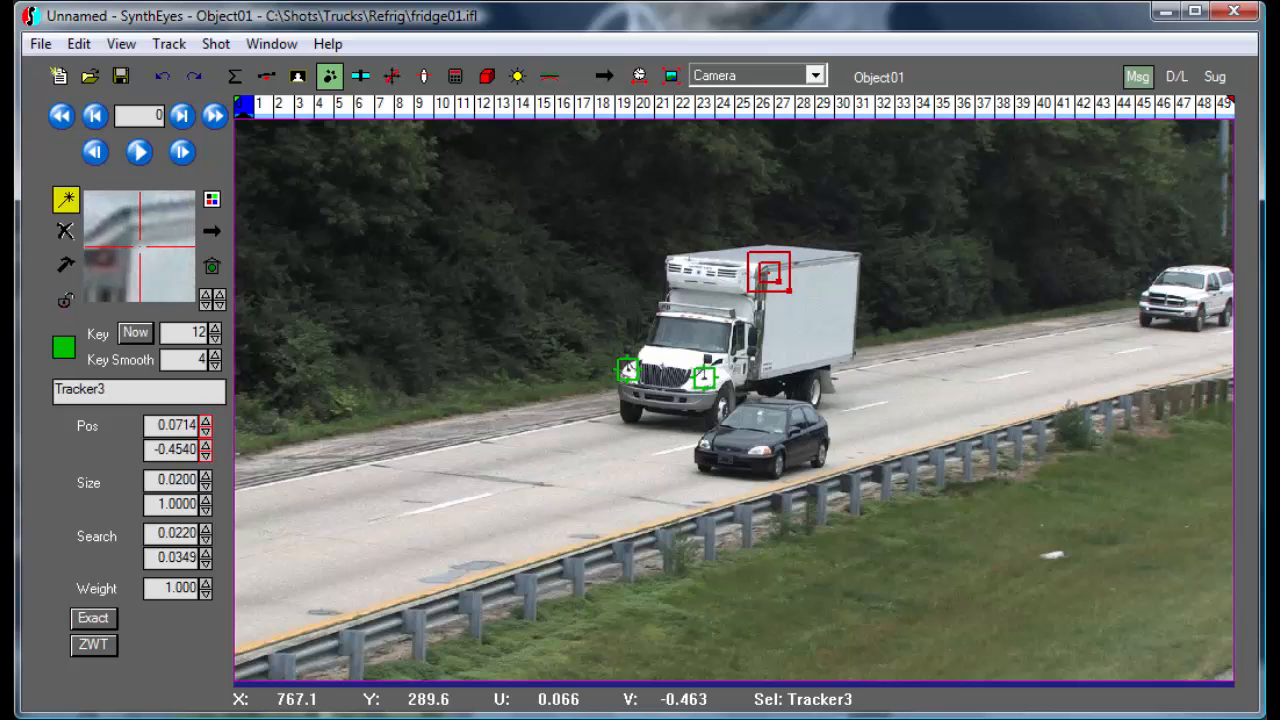
drag(139, 246, 149, 250)
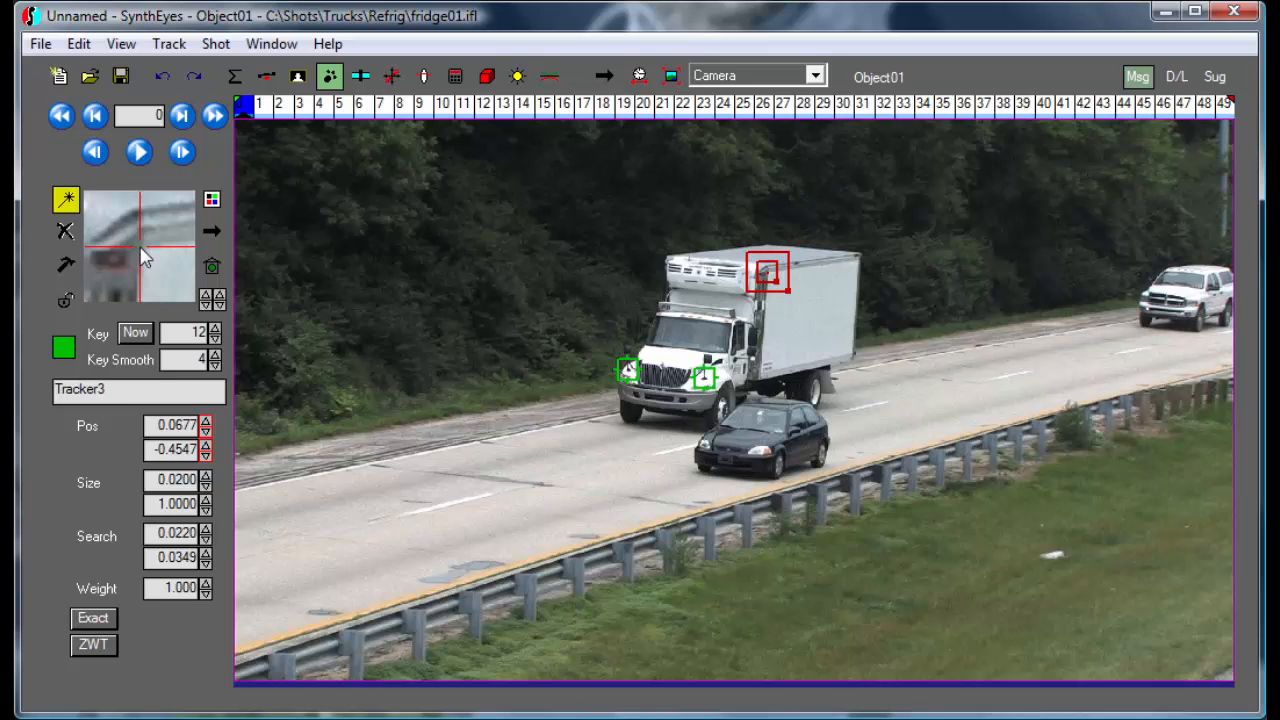
- Track the cargo box corner through the shot, recentring it at the auto-key stops including frame 36, and lock the tracker
key(space)
drag(143, 260, 140, 248)
key(space)
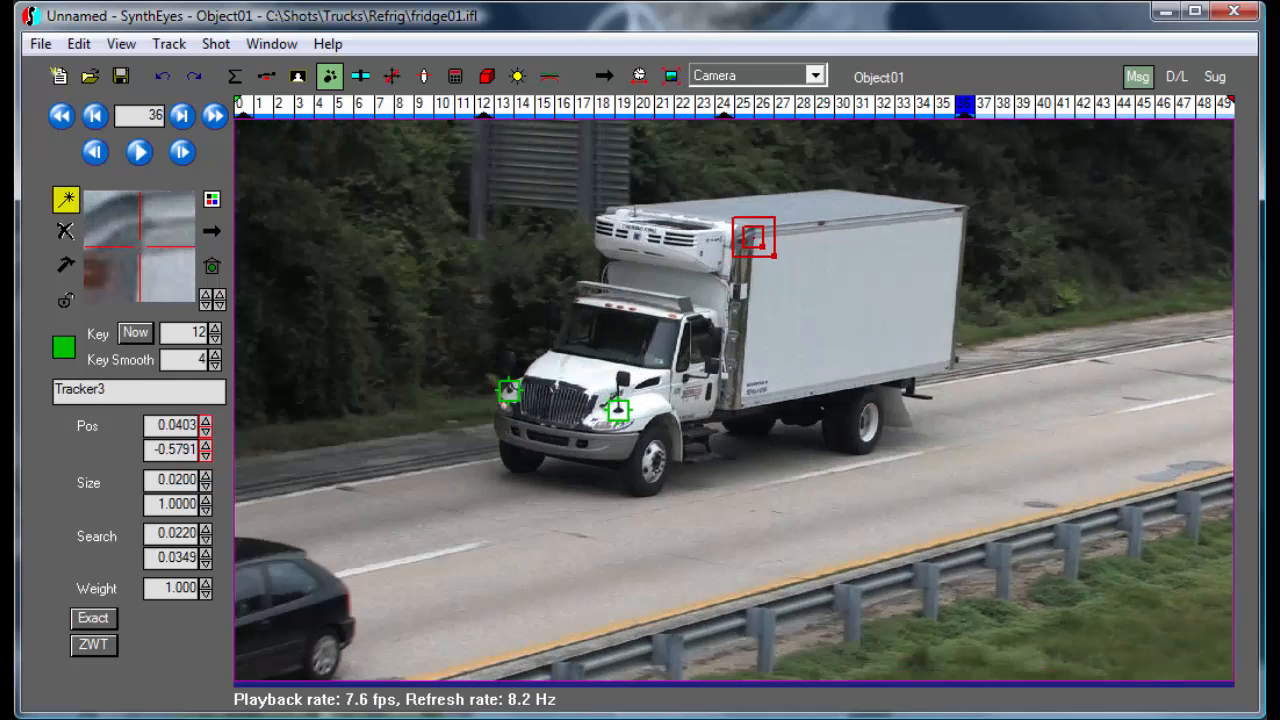
mouse_move(142, 268)
mouse_down()
mouse_move(143, 257)
mouse_move(157, 285)
mouse_up()
key(space)
key(space)
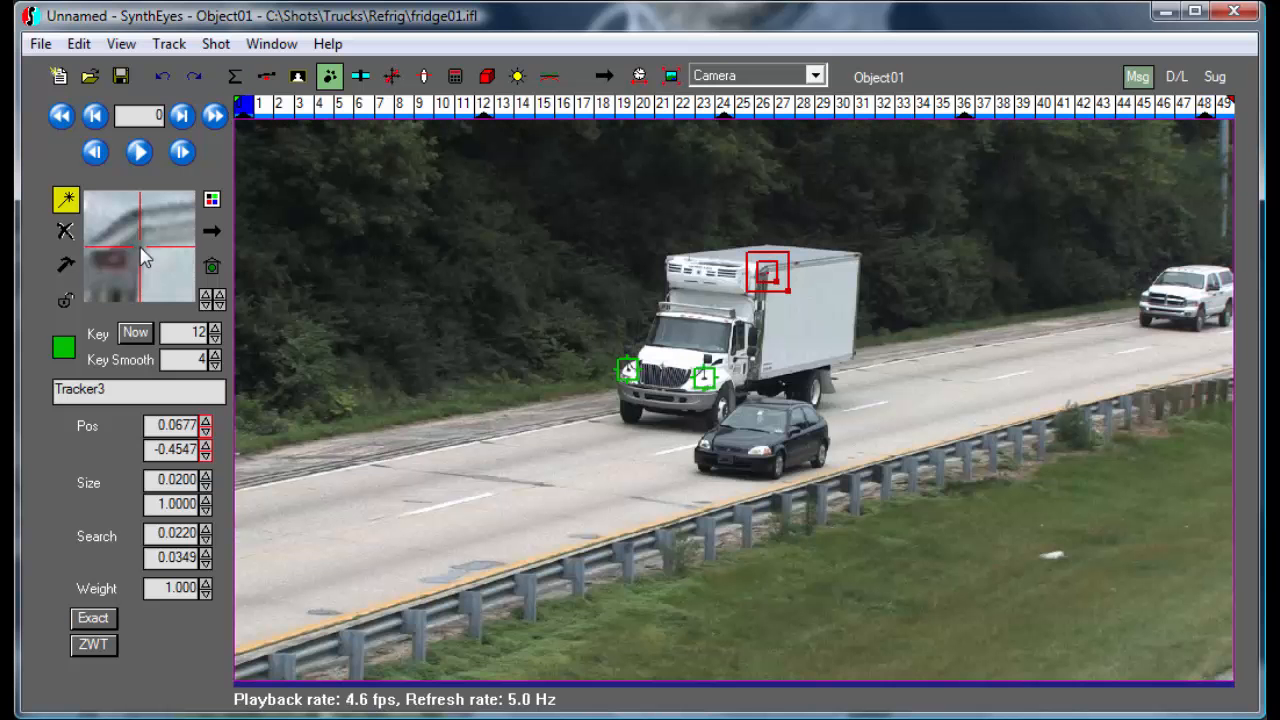
key(l)
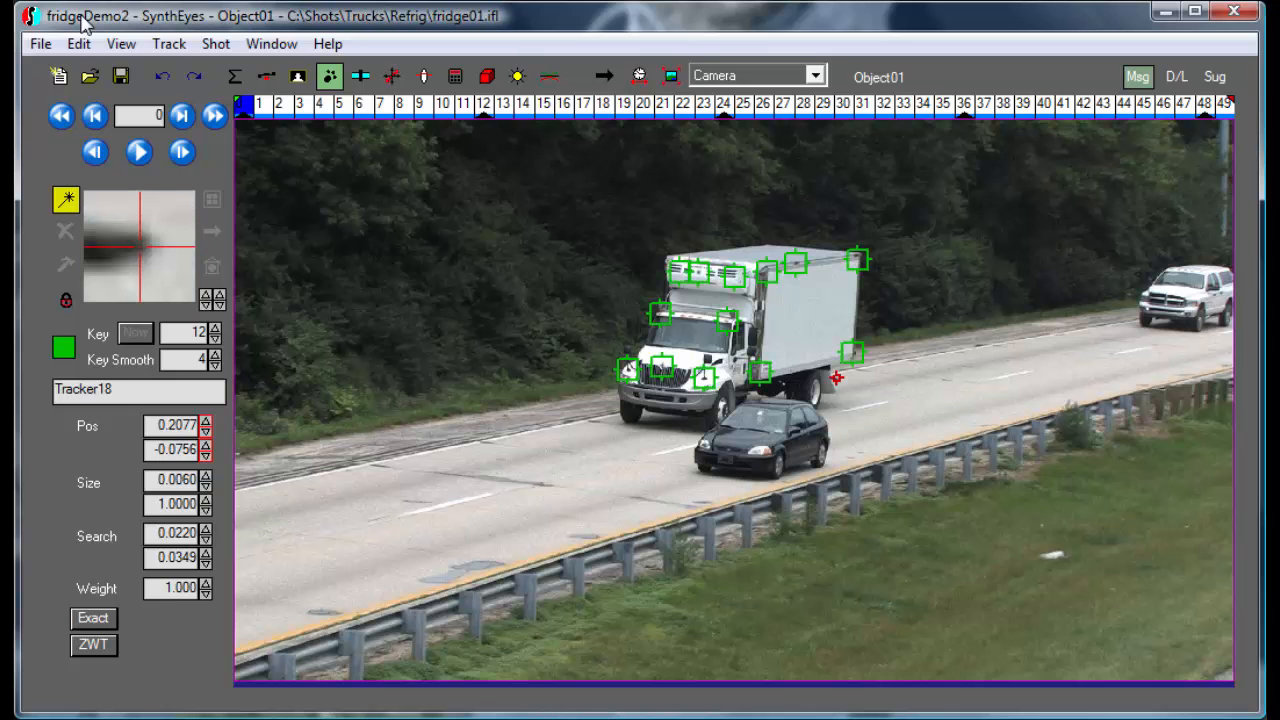
- Switch the viewport layout to Quad with the shot at frame 10
drag(259, 107, 1257, 103)
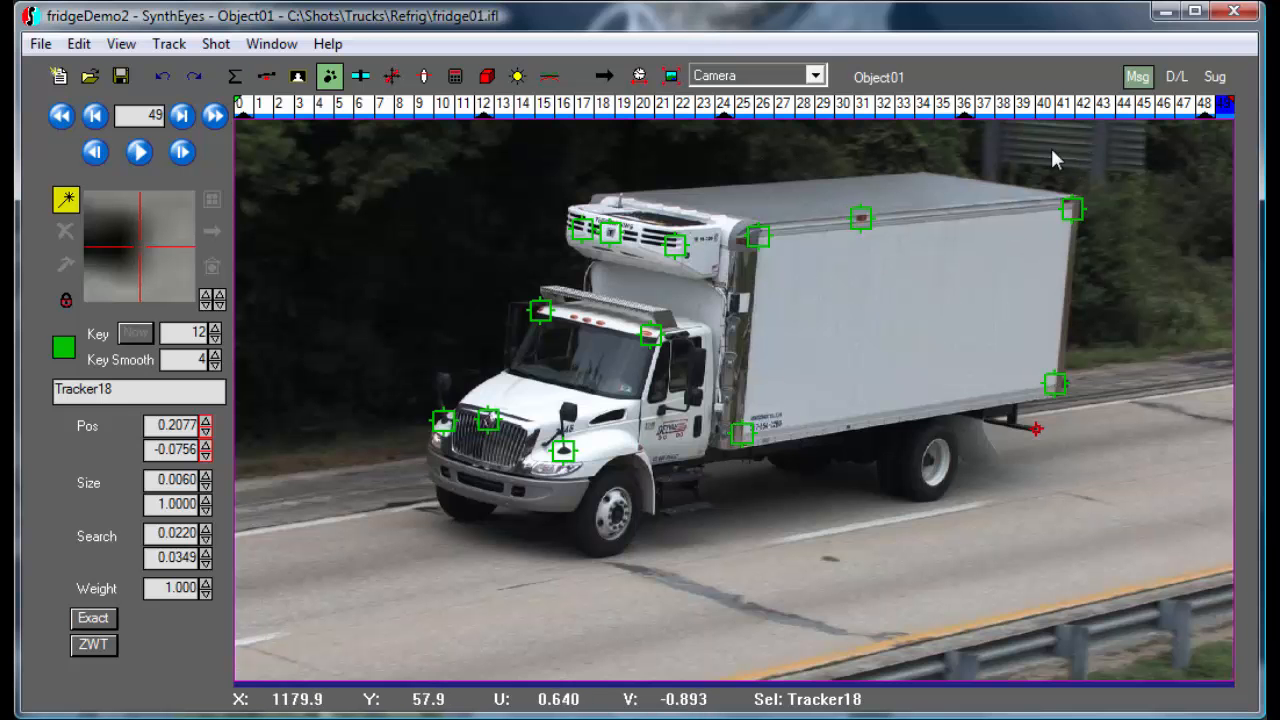
drag(1148, 107, 943, 107)
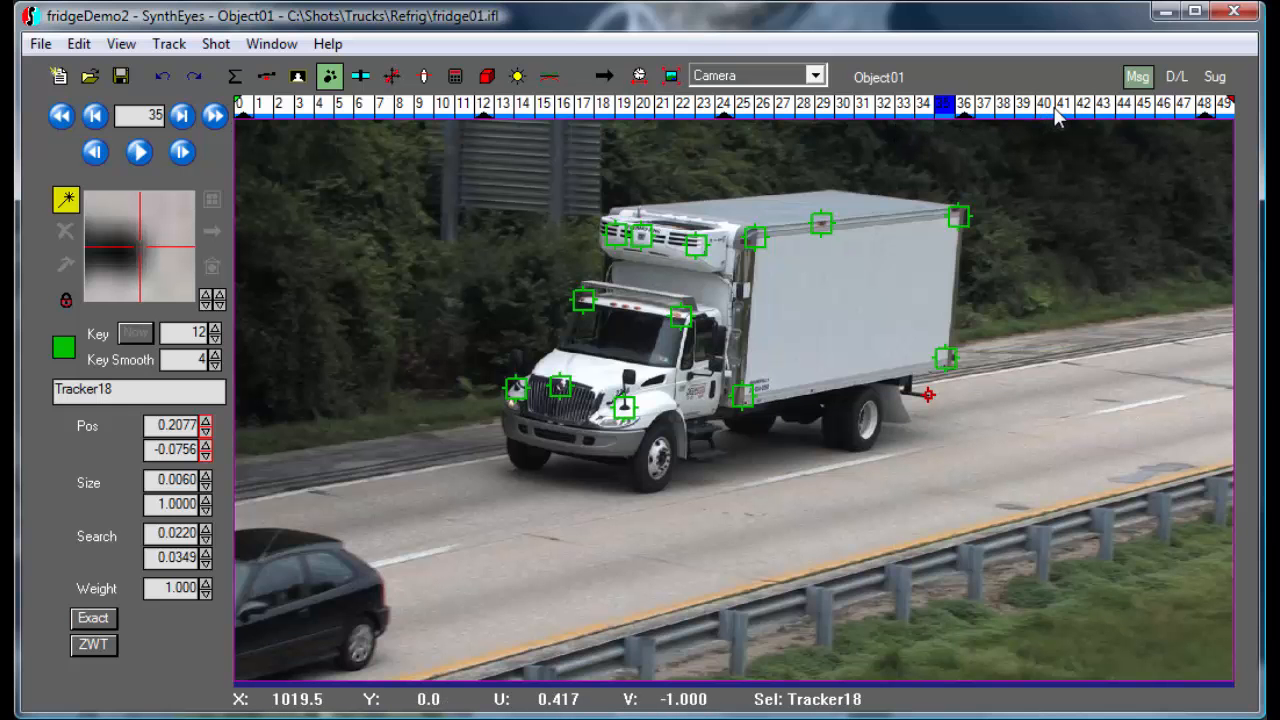
drag(1063, 115, 449, 104)
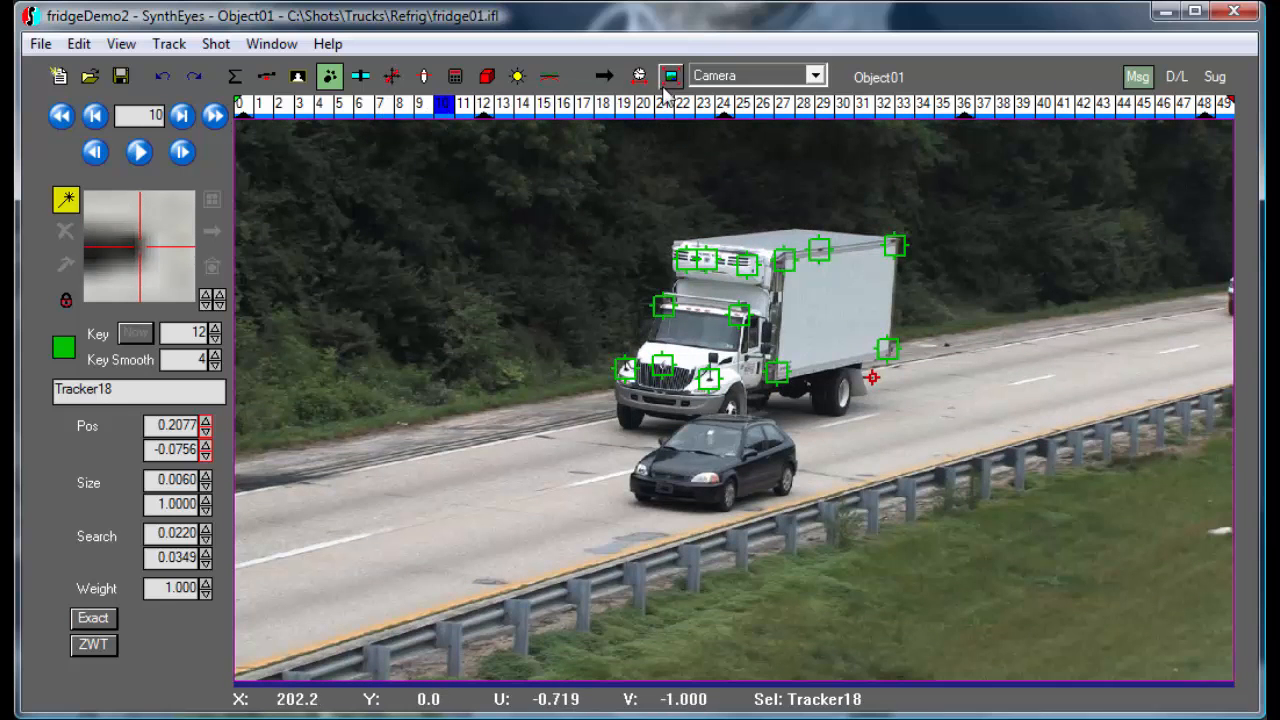
click(709, 80)
click(714, 112)
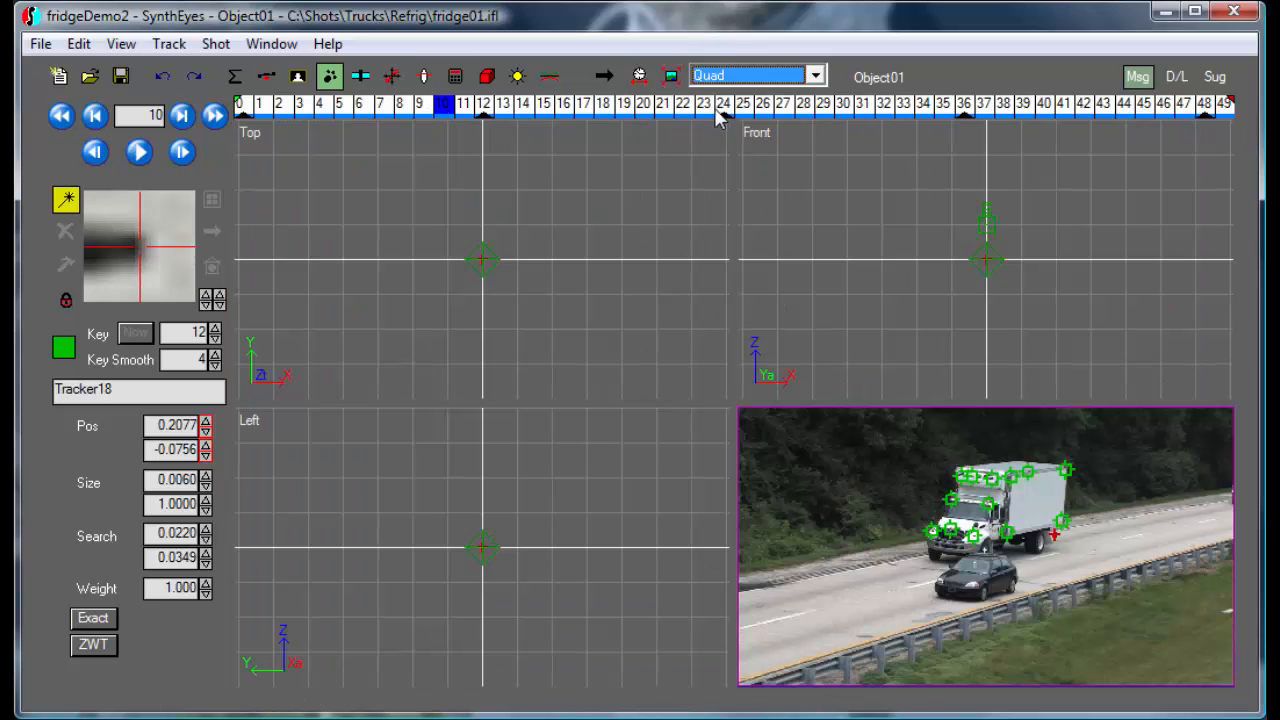
- Disable solving for Camera01 and run the solve so that only the truck's moving object is solved
click(456, 80)
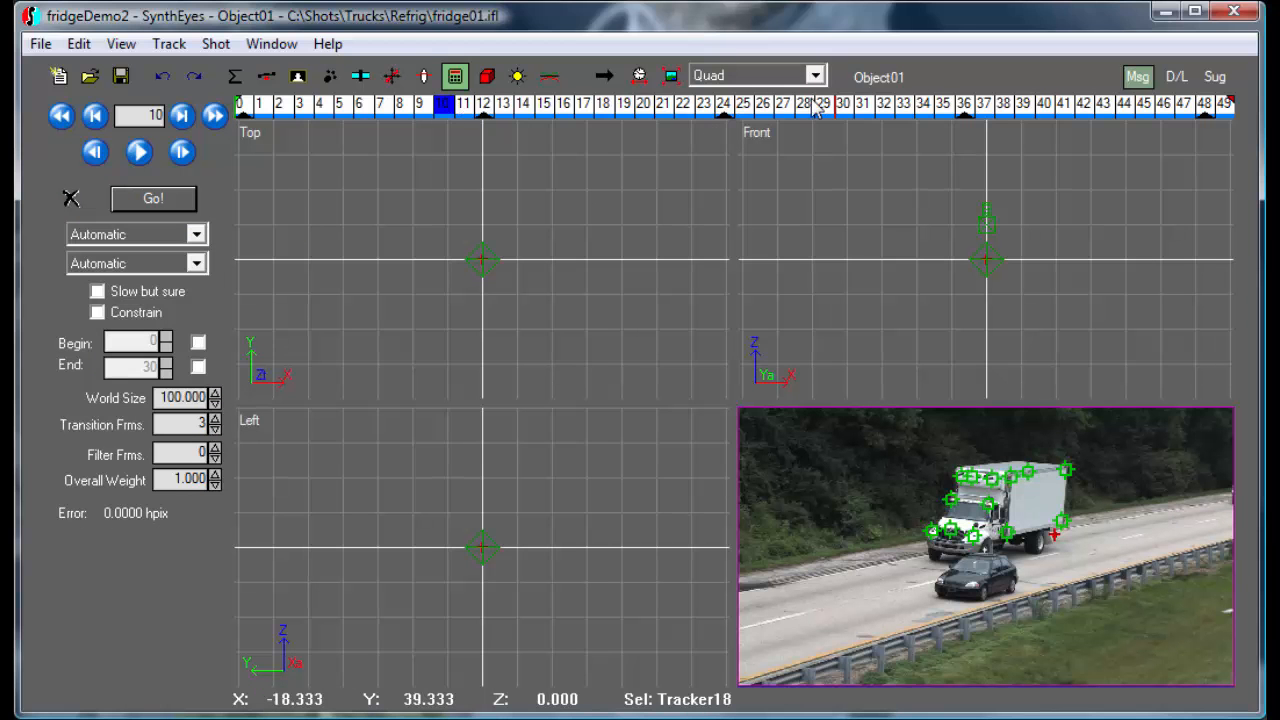
click(879, 77)
click(137, 234)
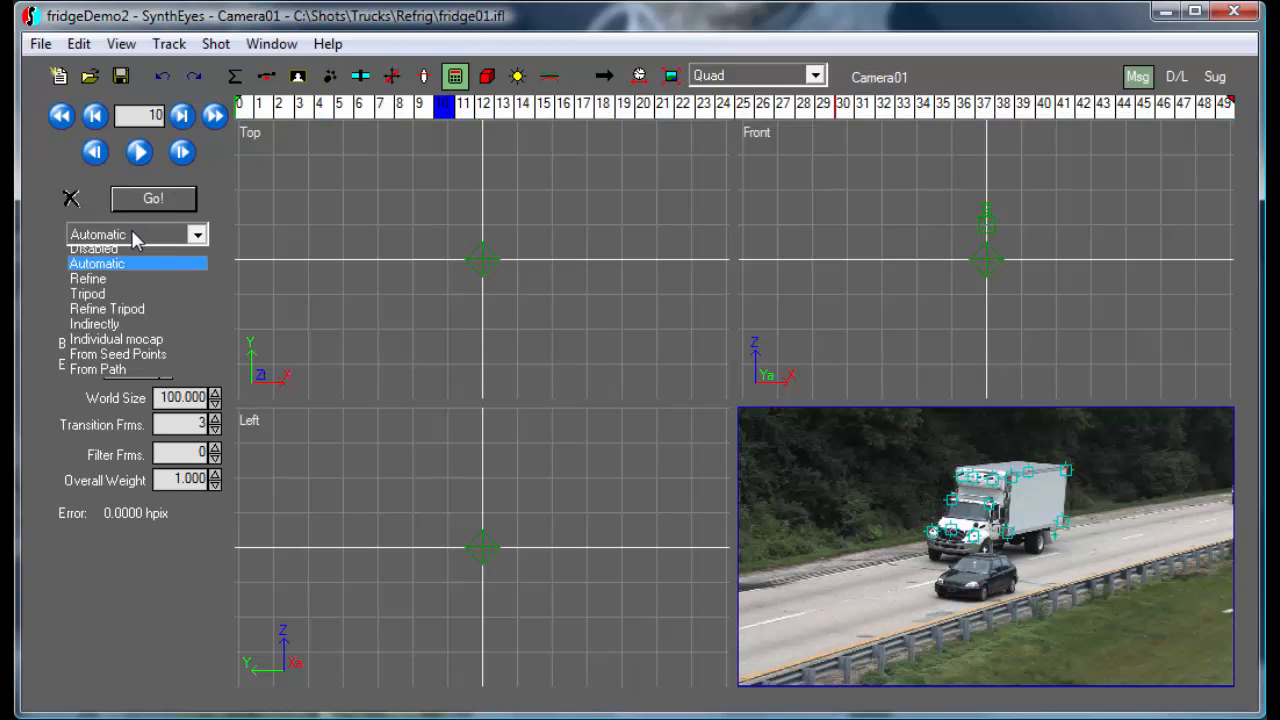
click(129, 252)
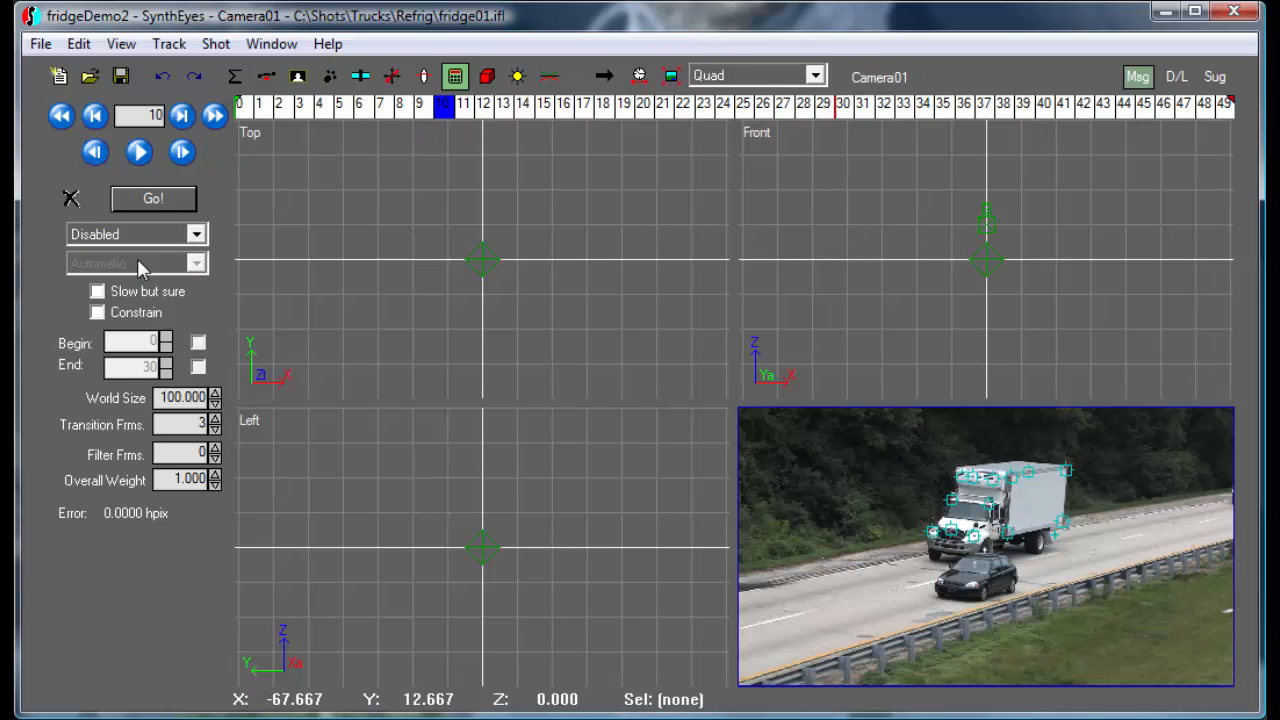
click(155, 200)
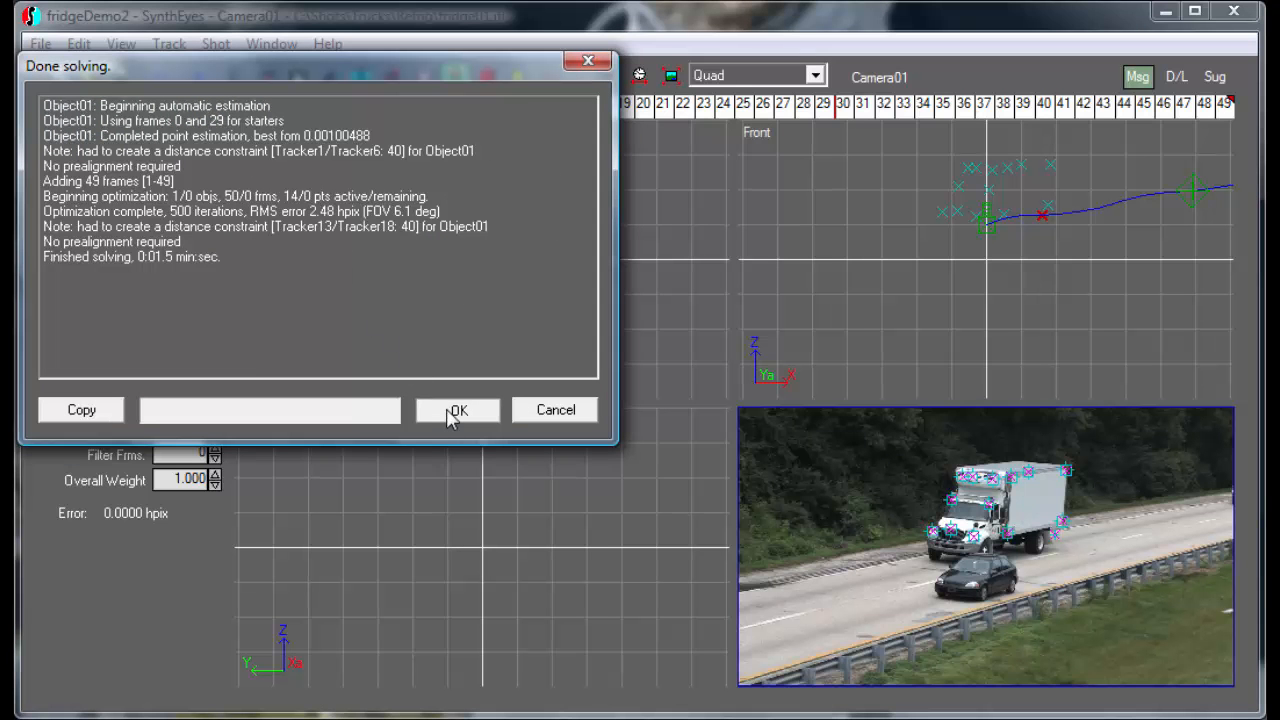
click(456, 411)
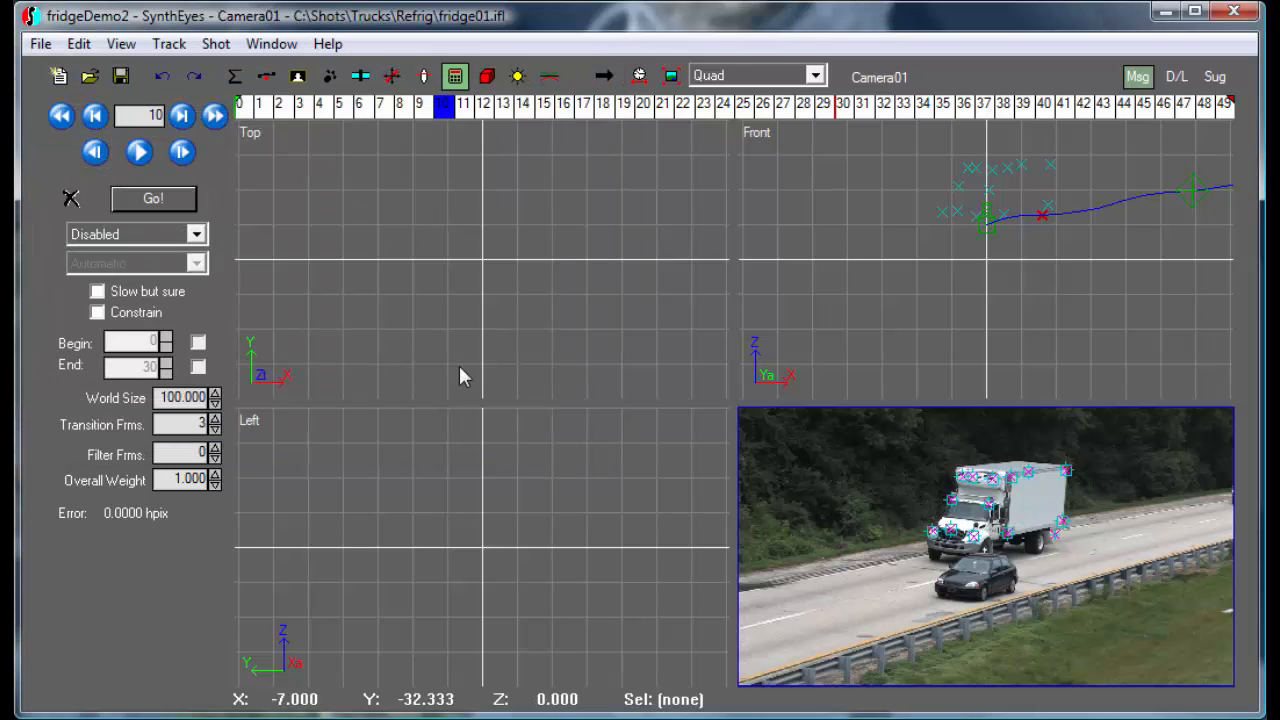
- Turn on Slow but sure for the truck object and solve it again
scroll(510, 266, up, 5)
scroll(517, 357, down, 3)
middle_drag(514, 349, 463, 313)
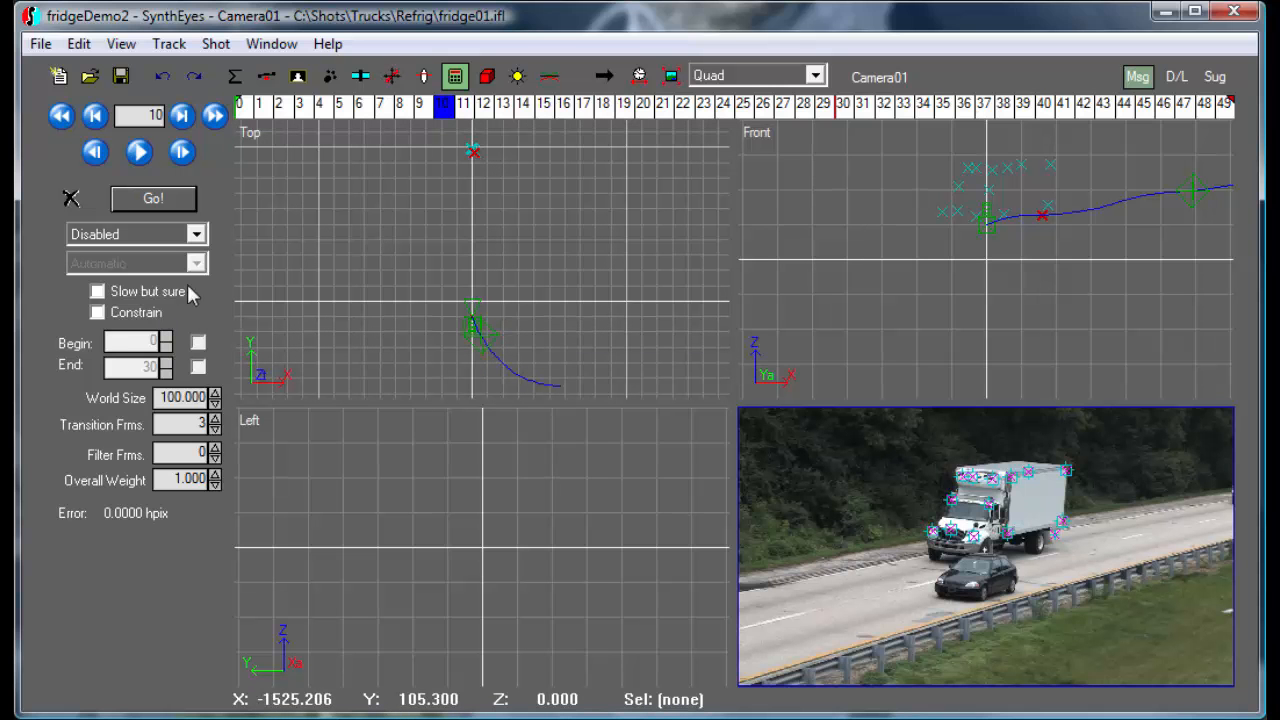
click(874, 78)
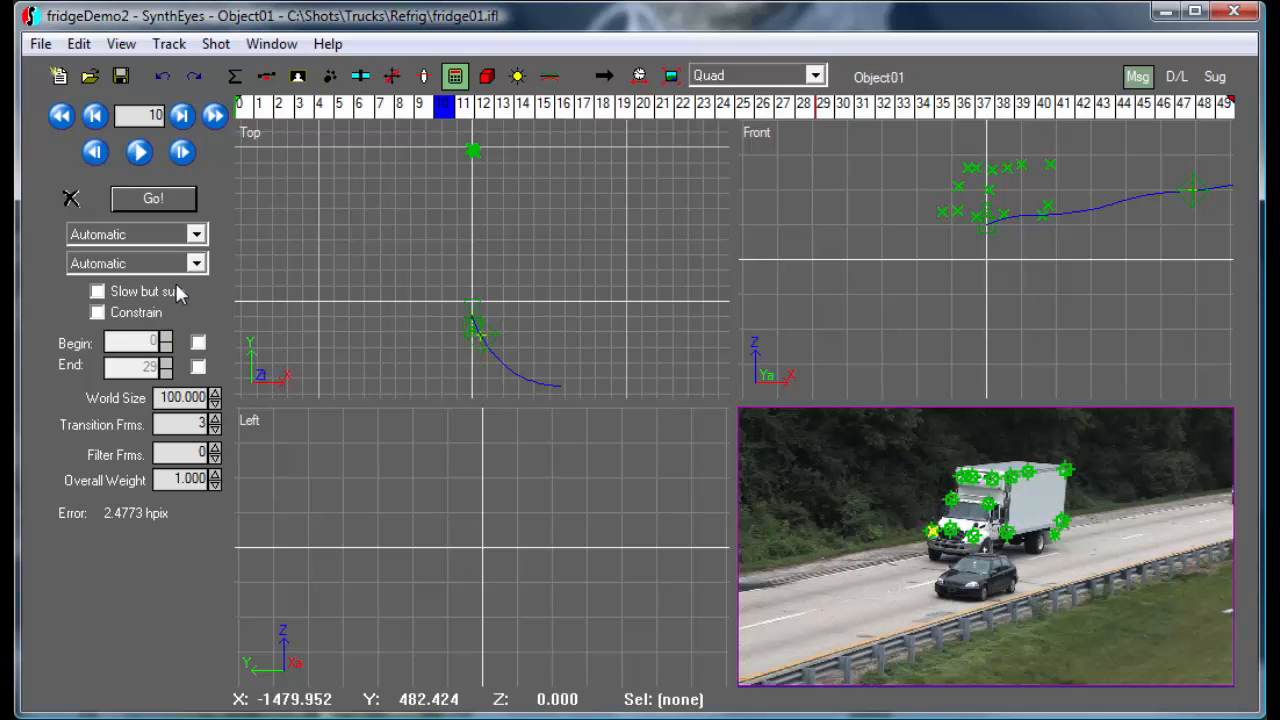
click(98, 292)
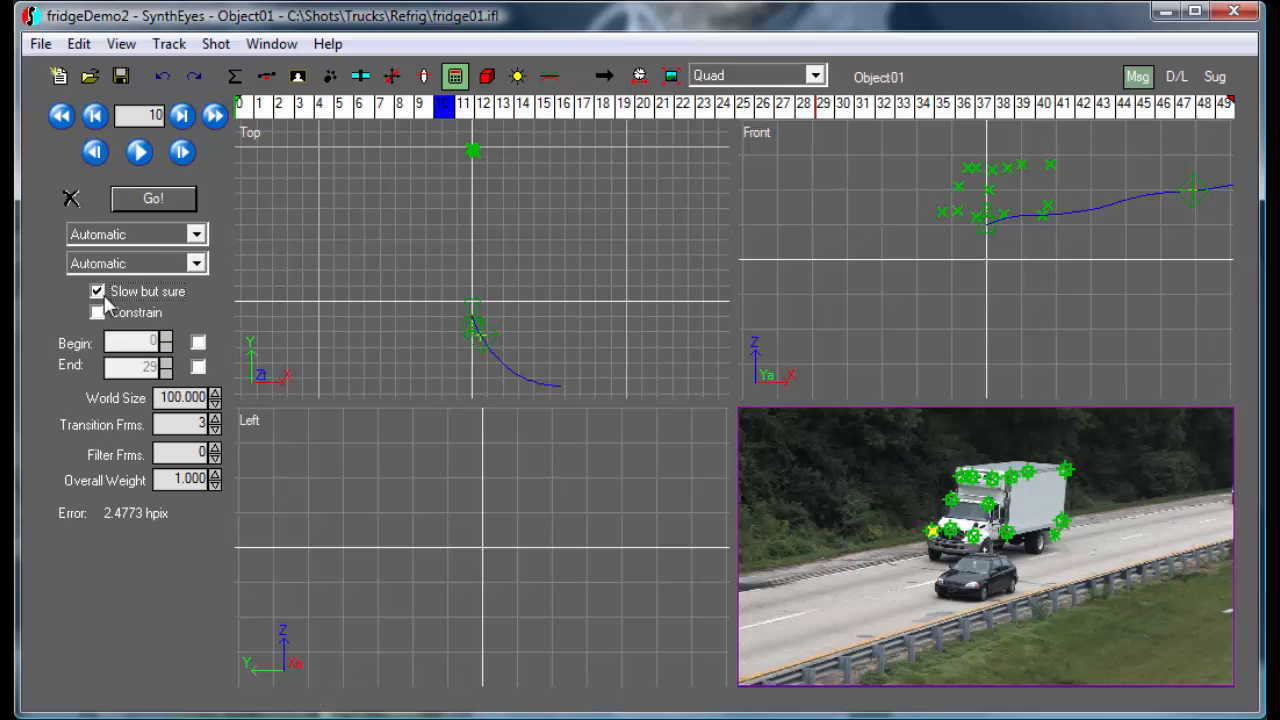
click(152, 199)
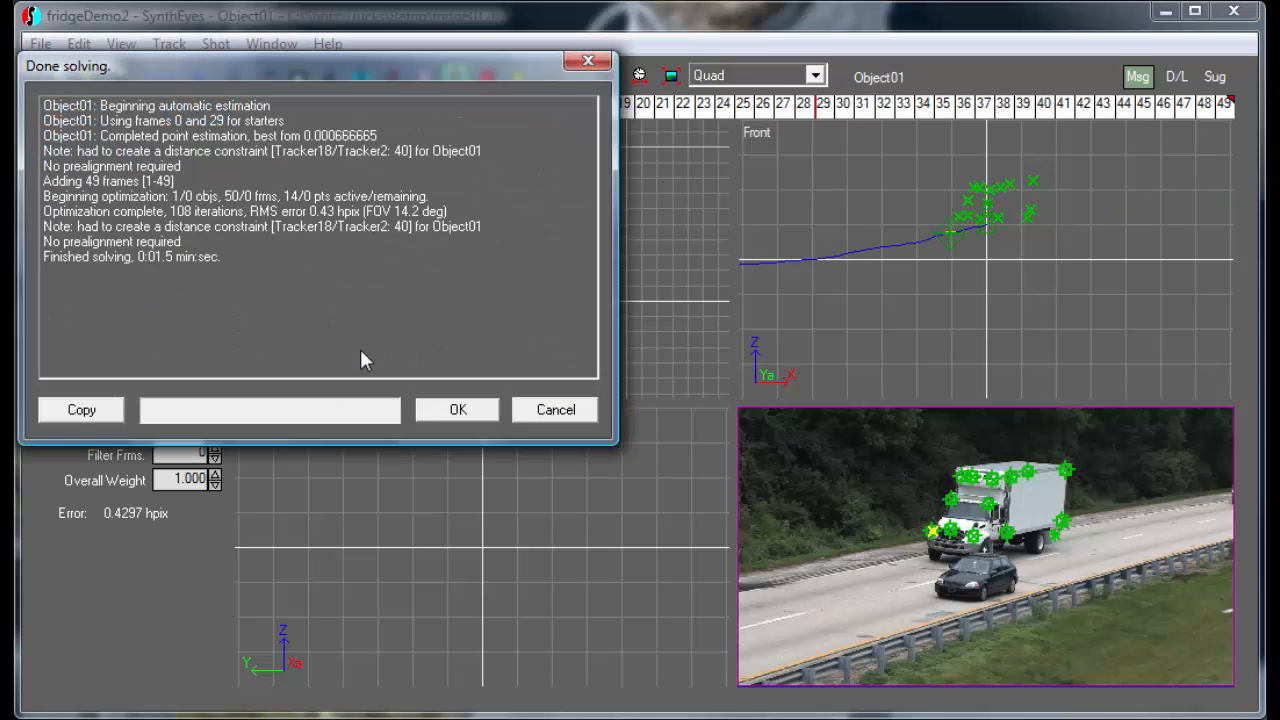
click(445, 407)
- Examine the solved truck path and tracker points from above, stepping through the shot up to frame 49
scroll(477, 337, up, 3)
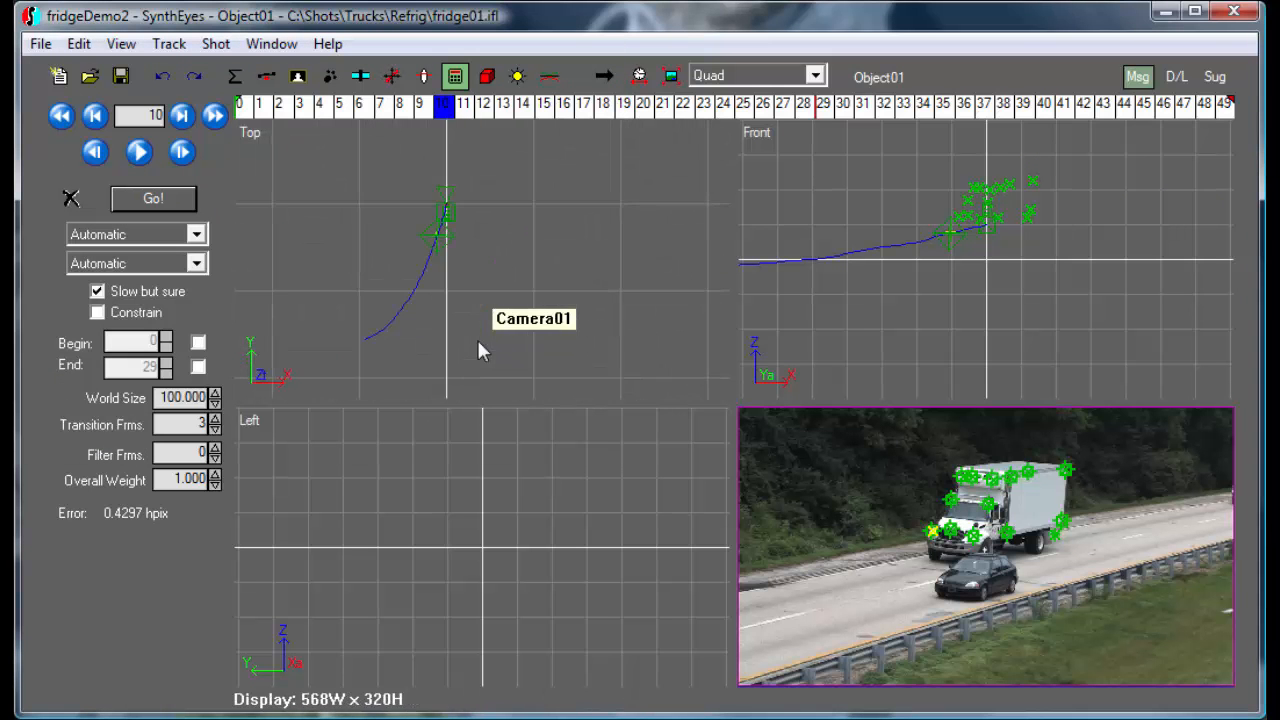
scroll(470, 294, down, 3)
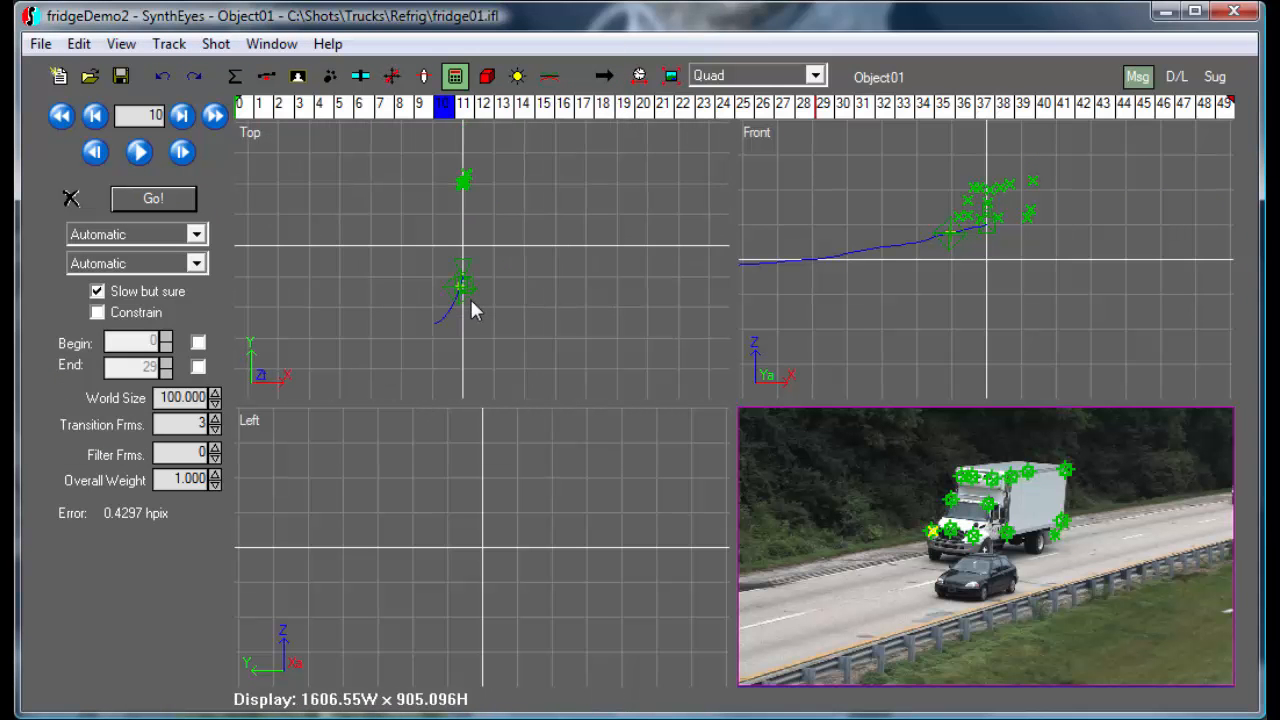
scroll(470, 188, up, 2)
scroll(470, 182, down, 2)
drag(354, 110, 658, 135)
click(745, 76)
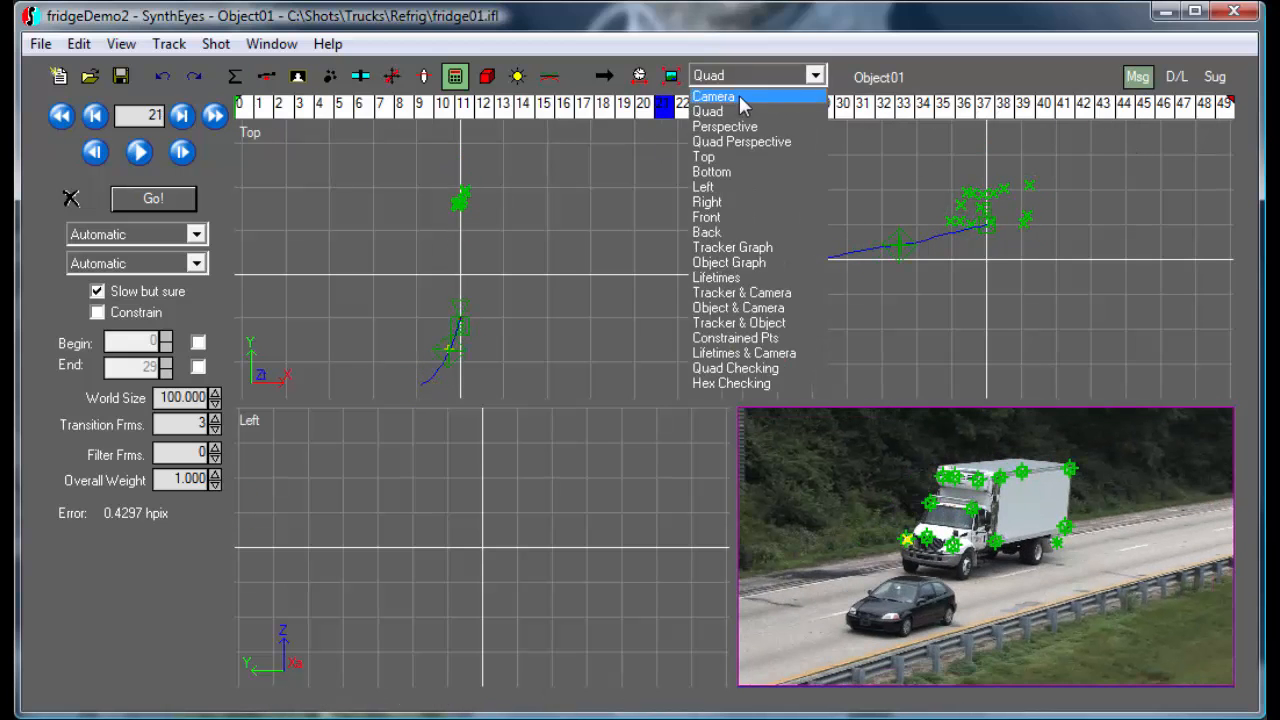
click(750, 157)
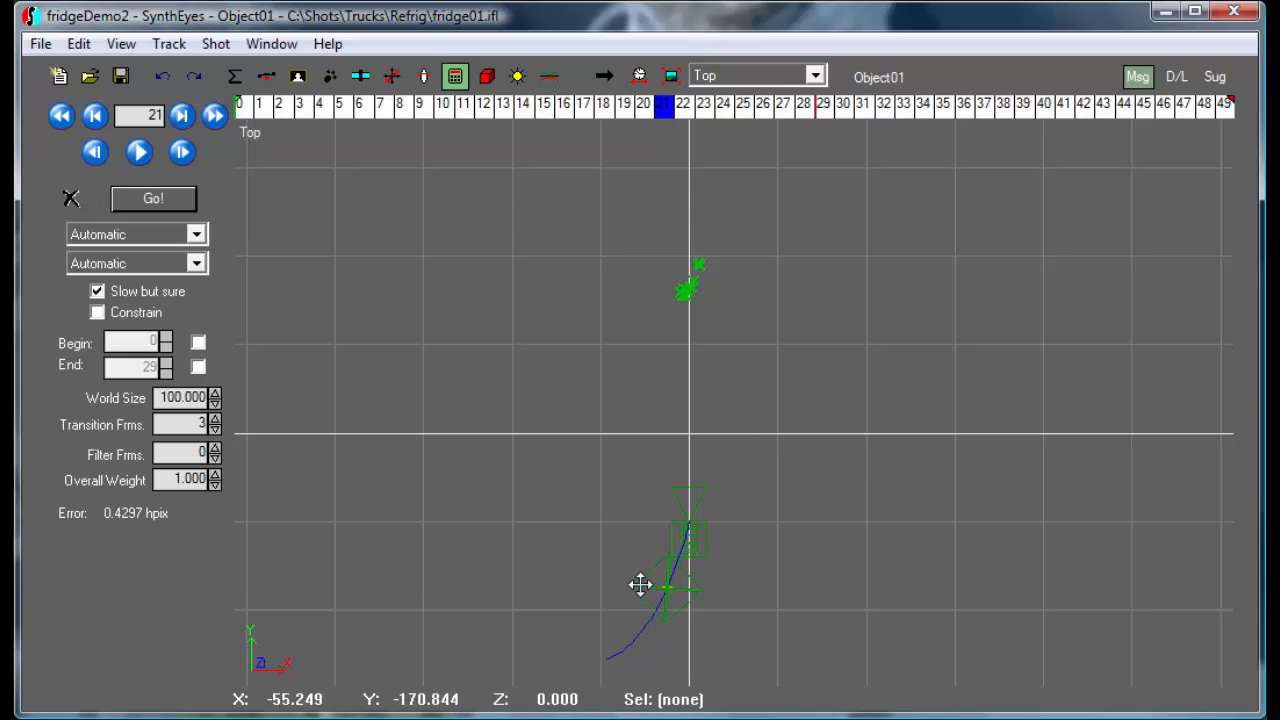
drag(477, 120, 1144, 130)
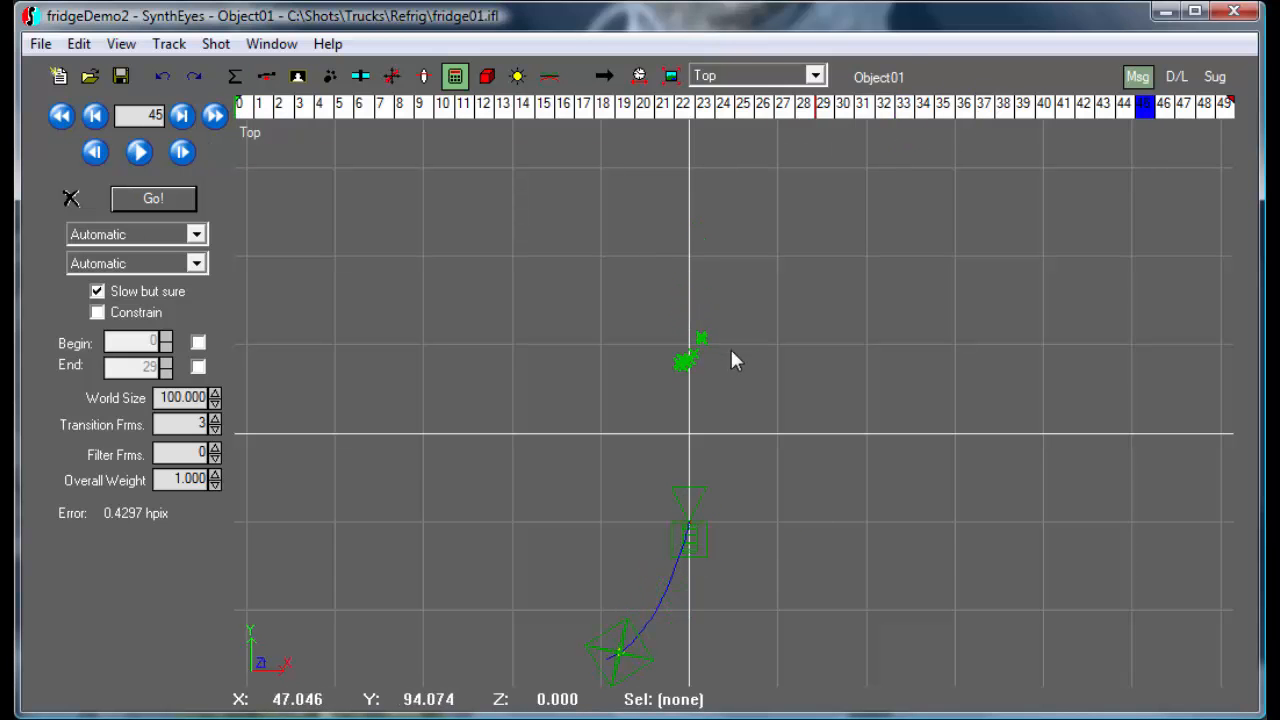
drag(588, 118, 1226, 147)
click(748, 80)
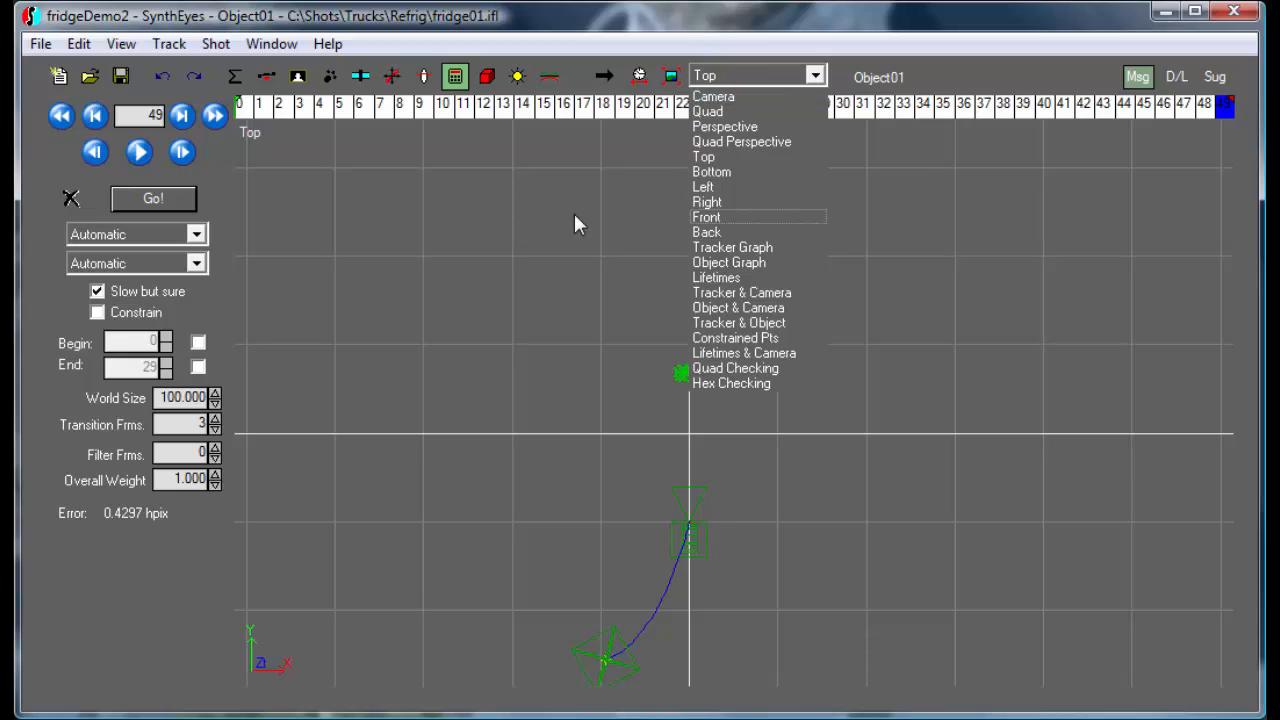
click(551, 188)
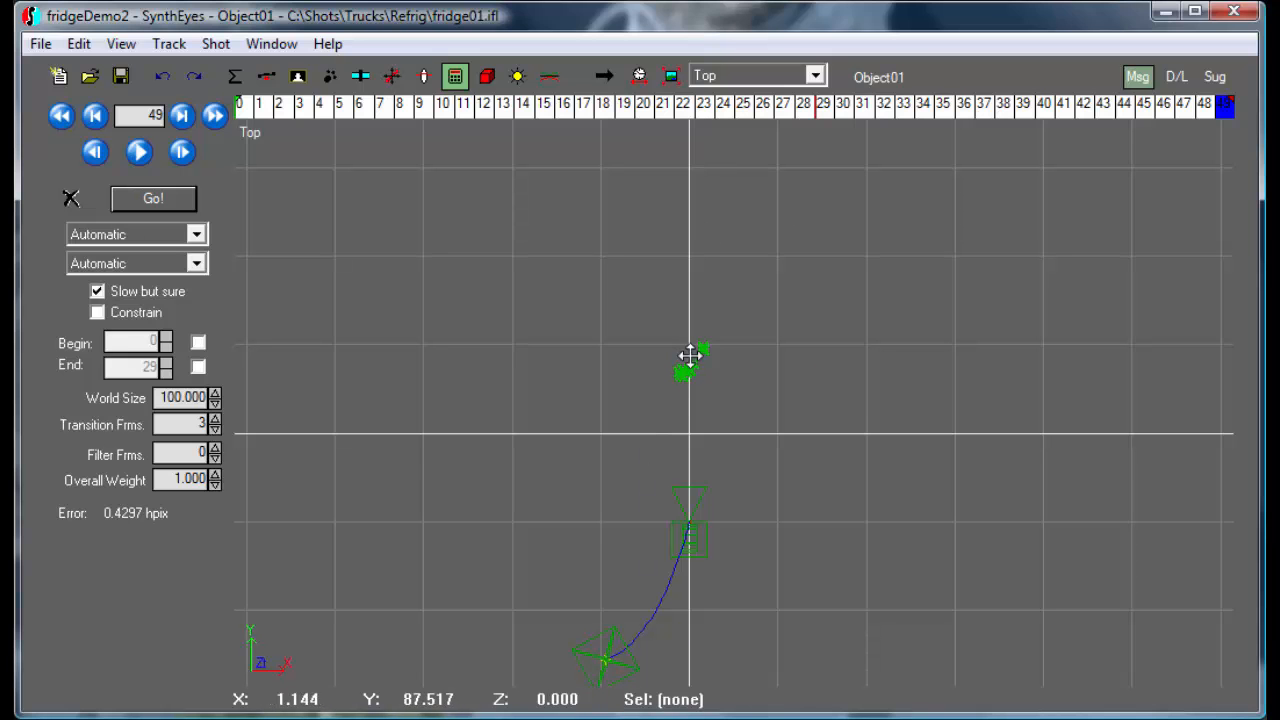
- Define the truck's coordinate system from the cargo box's upper front corner as origin, upper rear corner and lower rear corner, without applying it yet
click(727, 80)
click(730, 93)
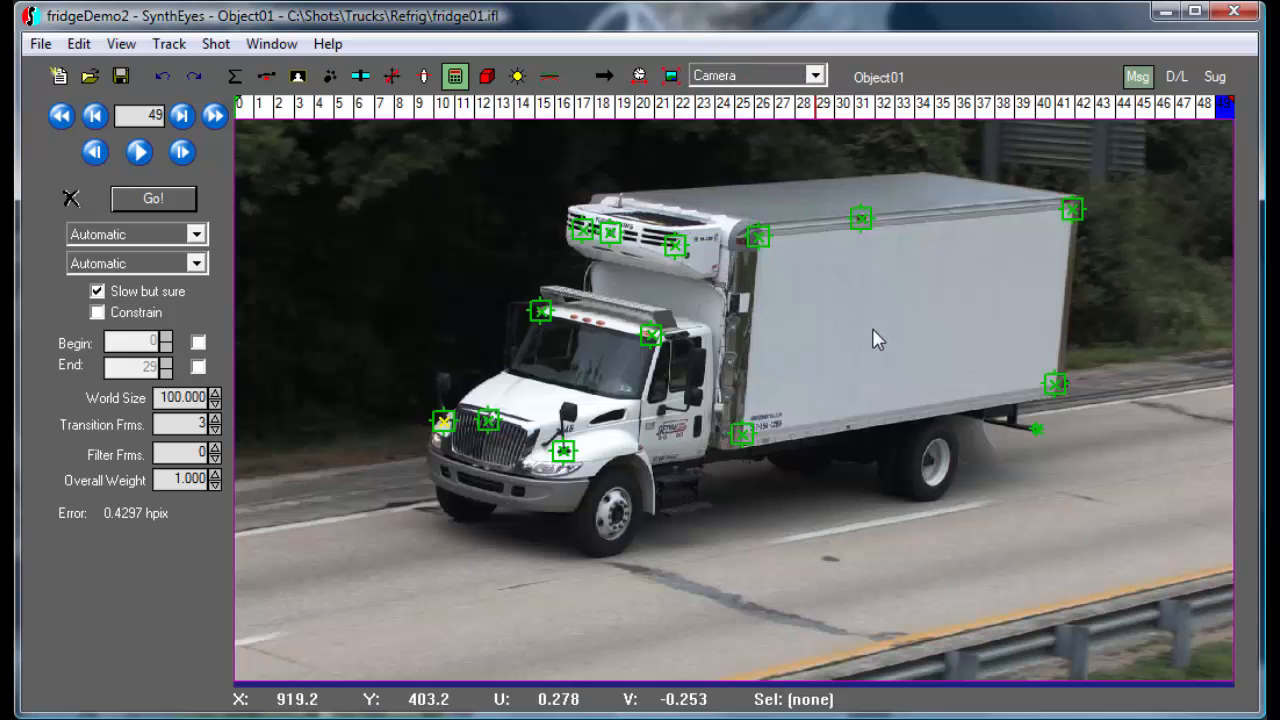
click(391, 75)
click(210, 235)
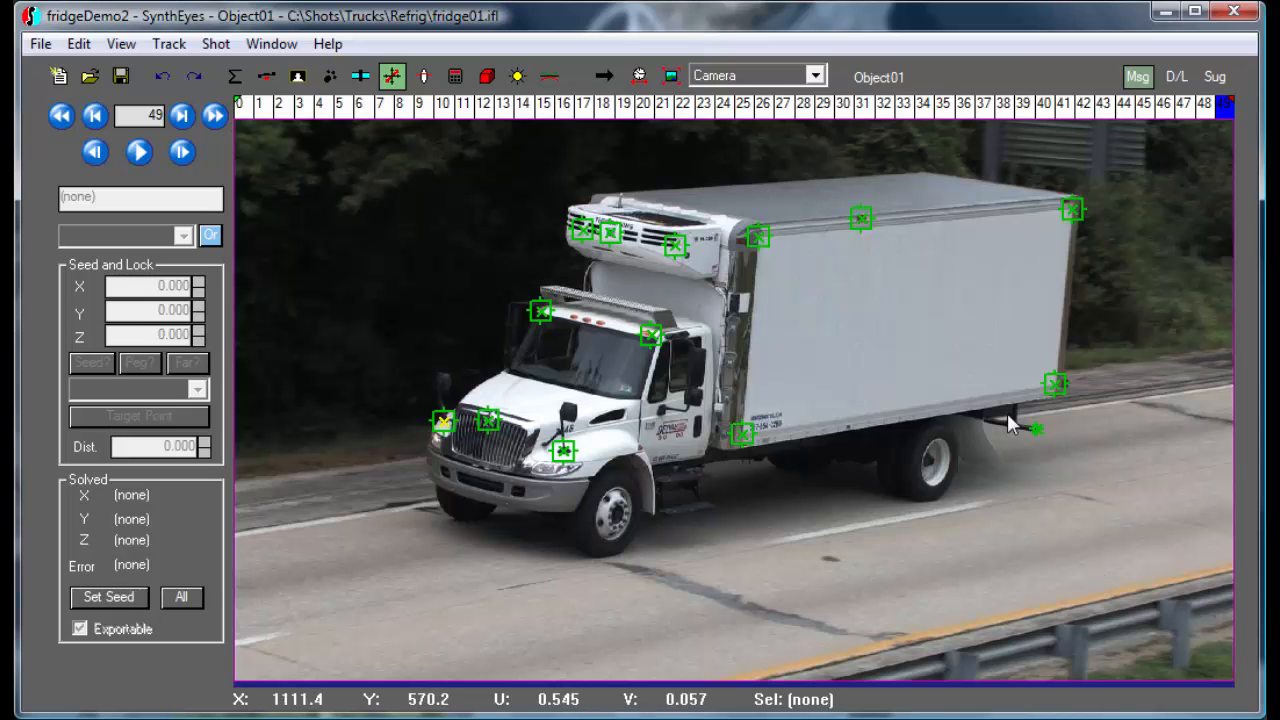
click(759, 240)
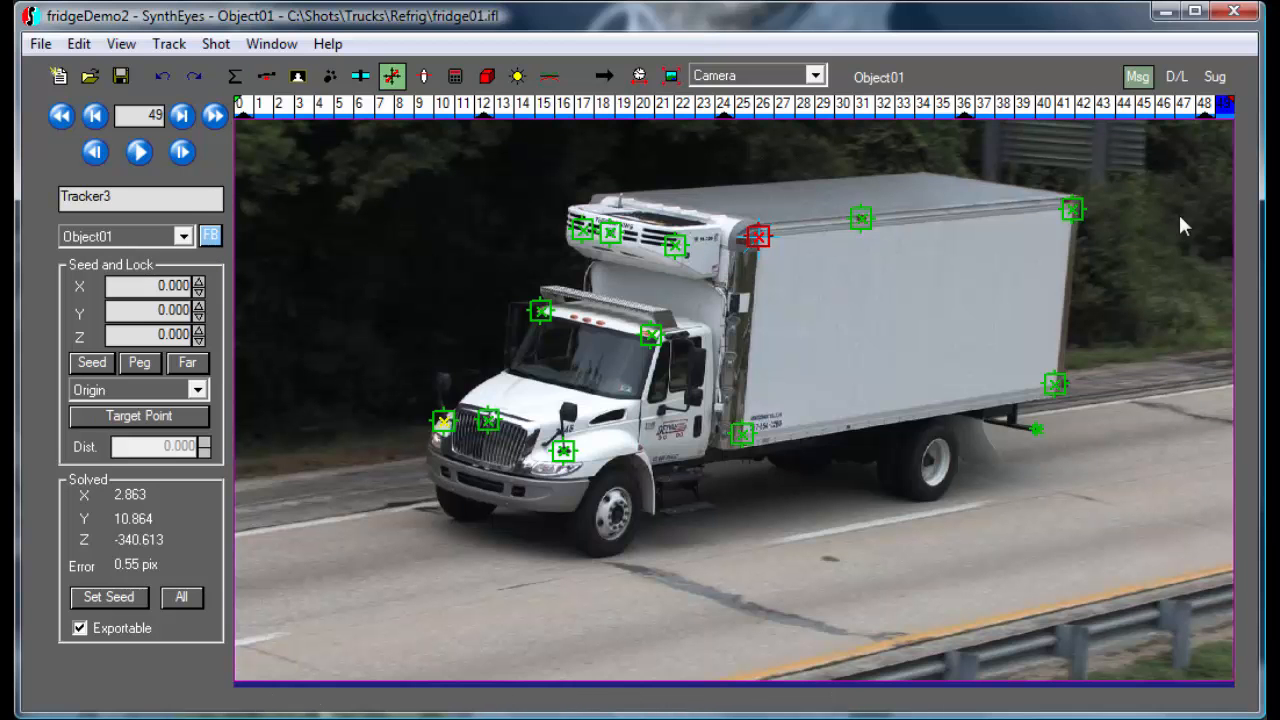
click(1073, 208)
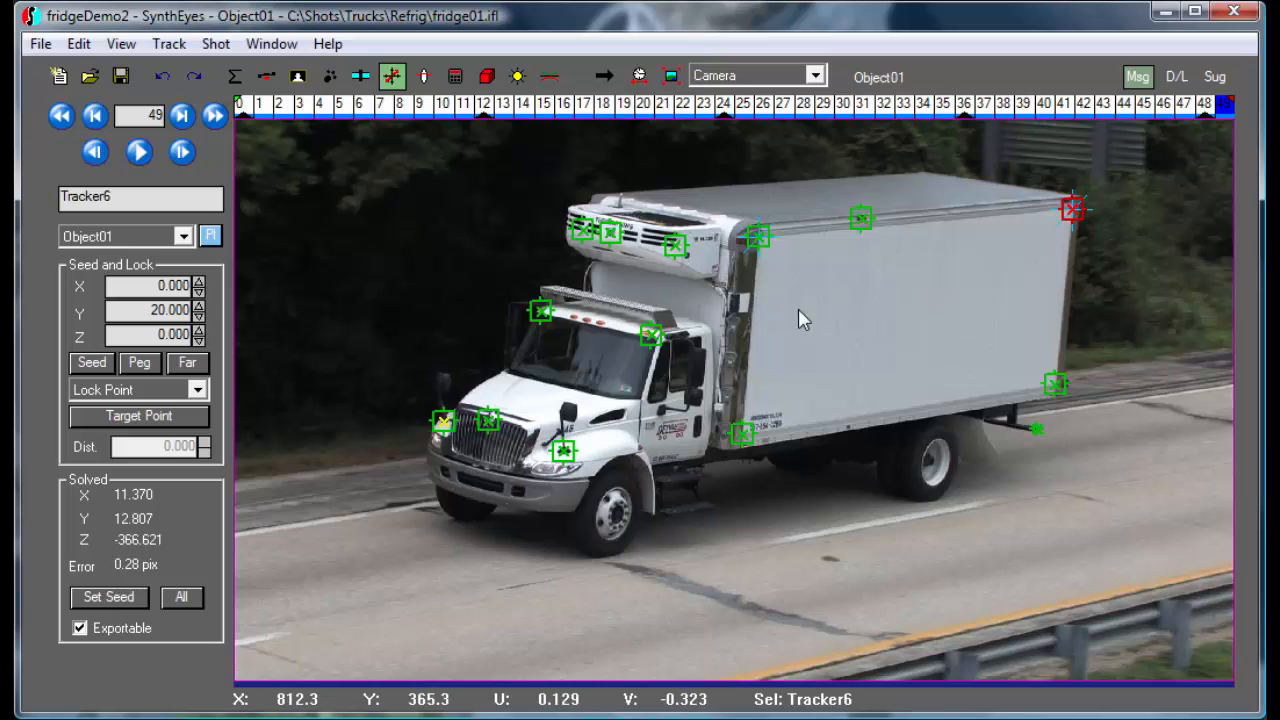
click(1054, 383)
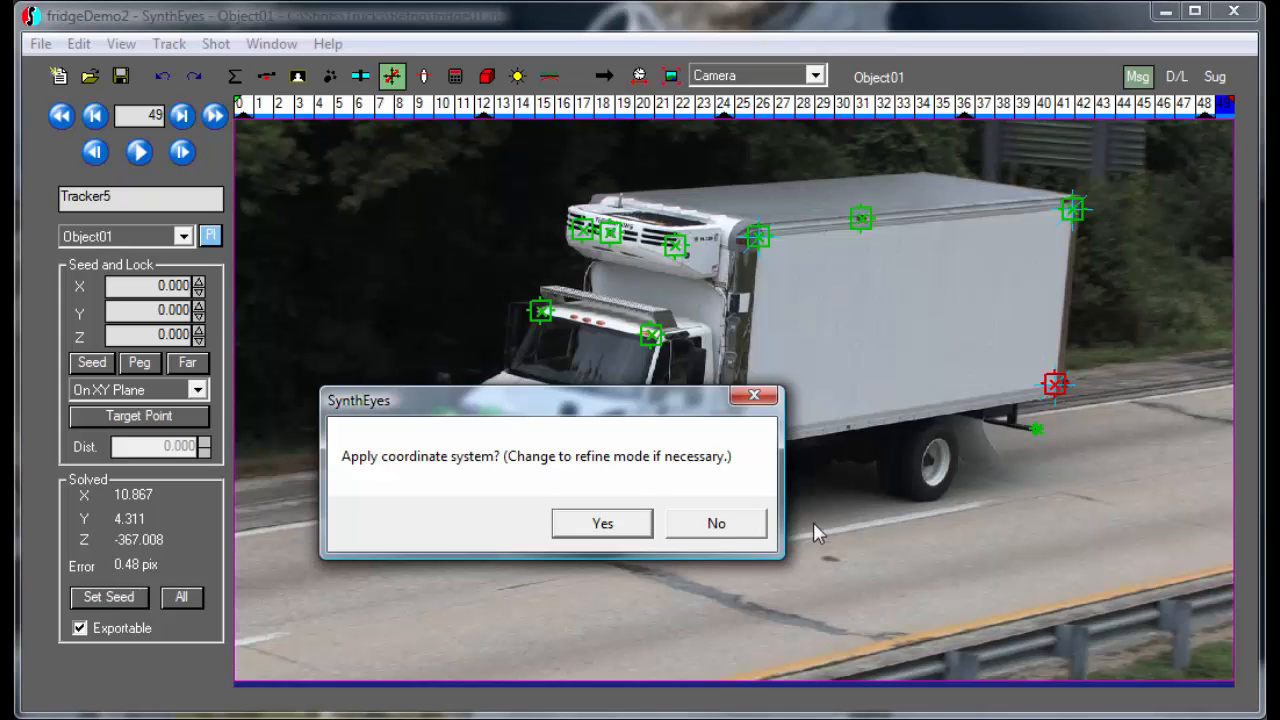
click(718, 526)
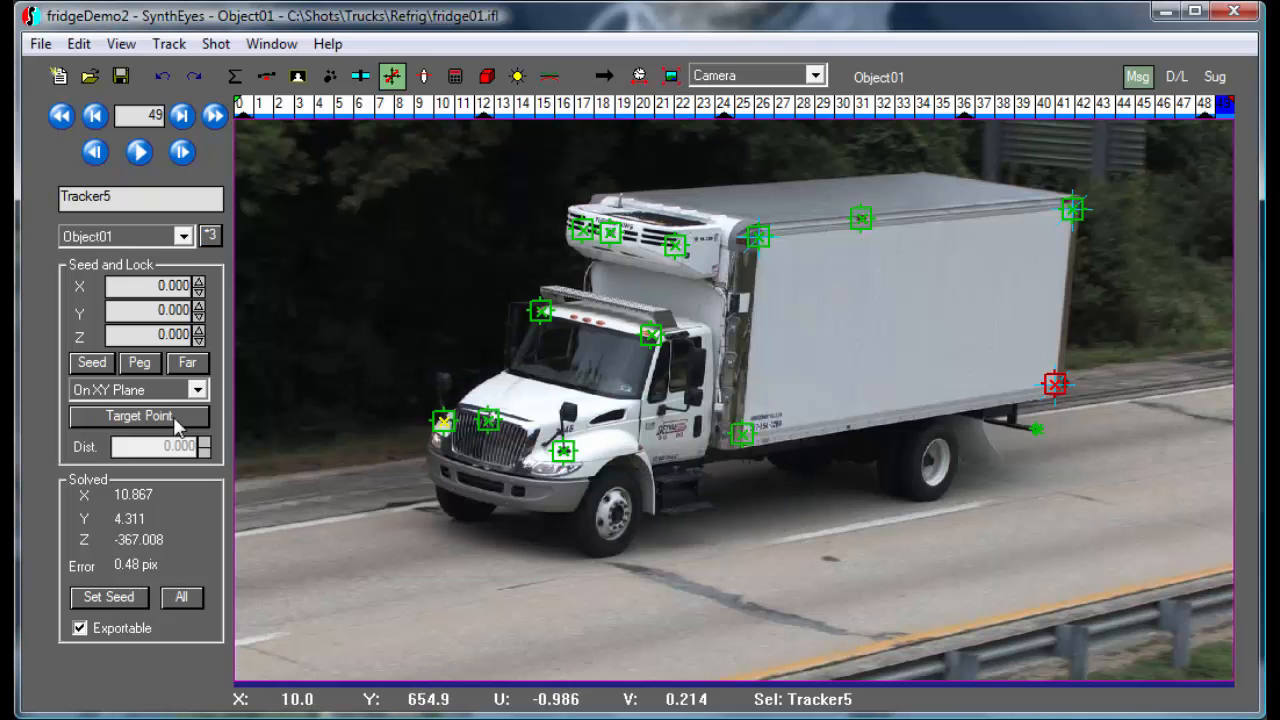
- Constrain the cargo box's lower rear corner tracker to On YZ Plane and re-solve the truck object in Refine mode
click(175, 397)
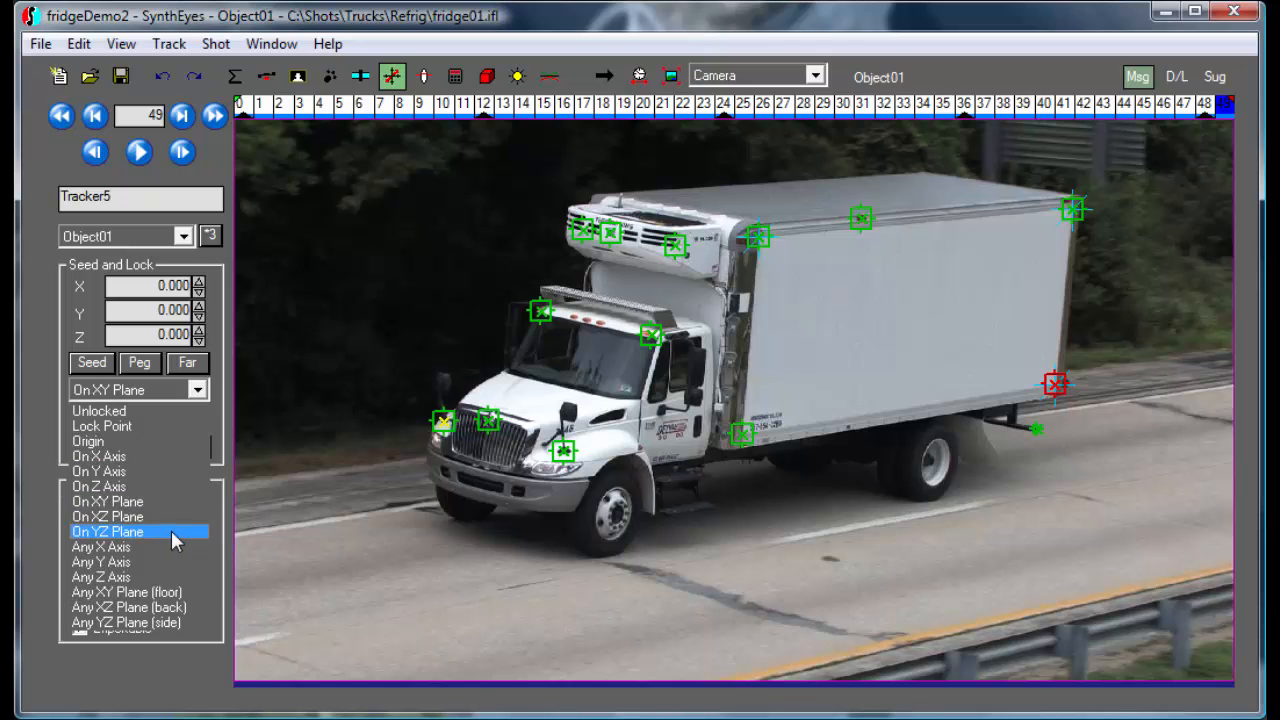
click(171, 530)
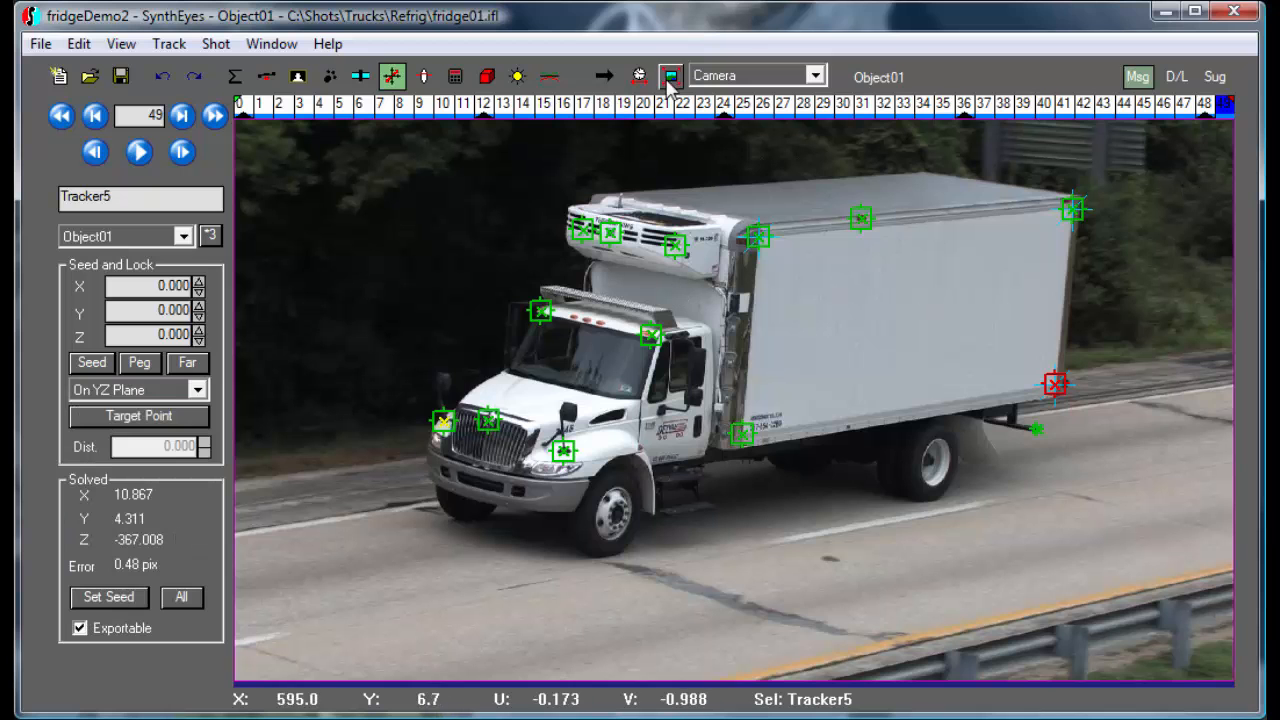
click(455, 76)
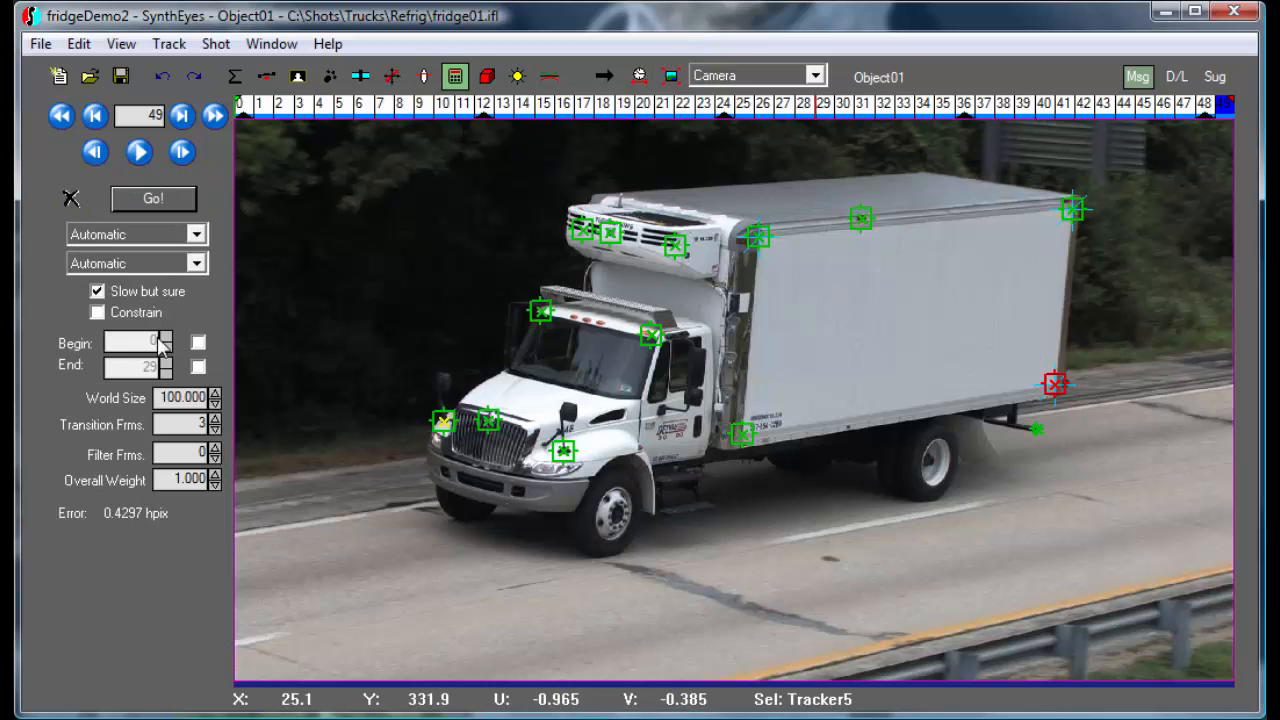
click(116, 244)
click(110, 286)
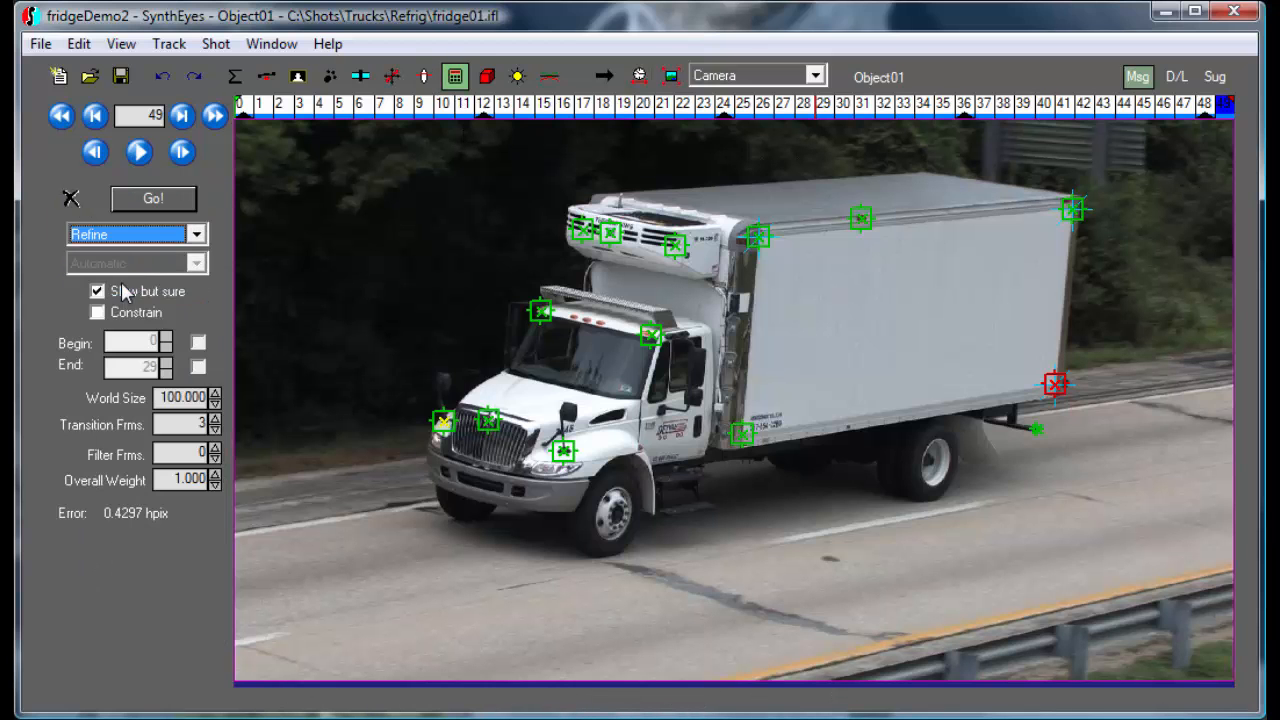
click(138, 199)
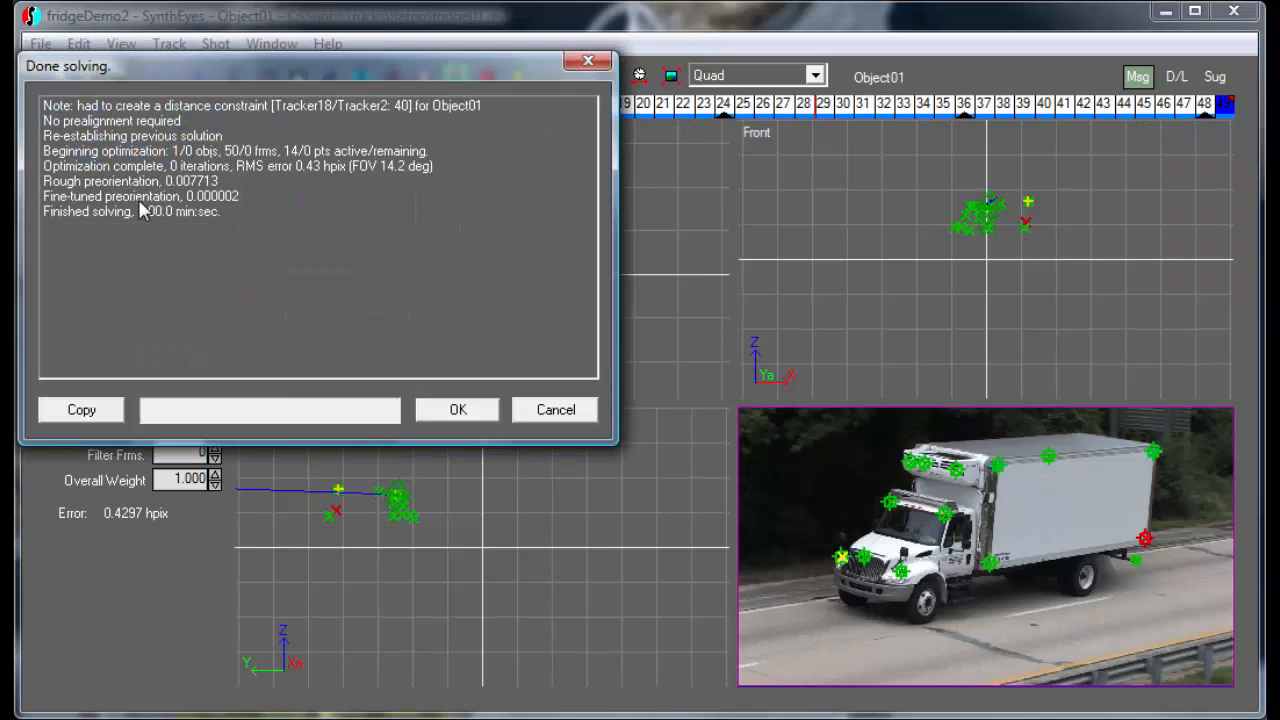
click(458, 411)
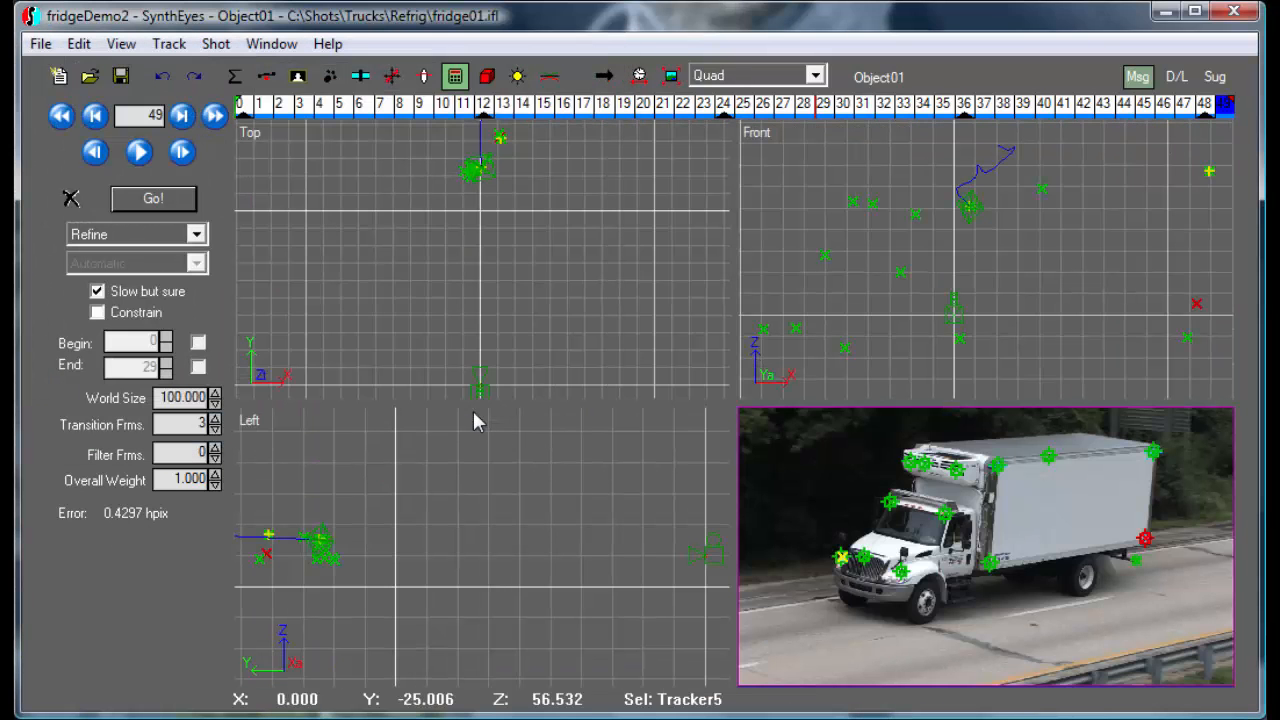
- Examine the realigned truck path in the Quad and Top layouts across the shot, ending at frame 0
scroll(497, 270, up, 3)
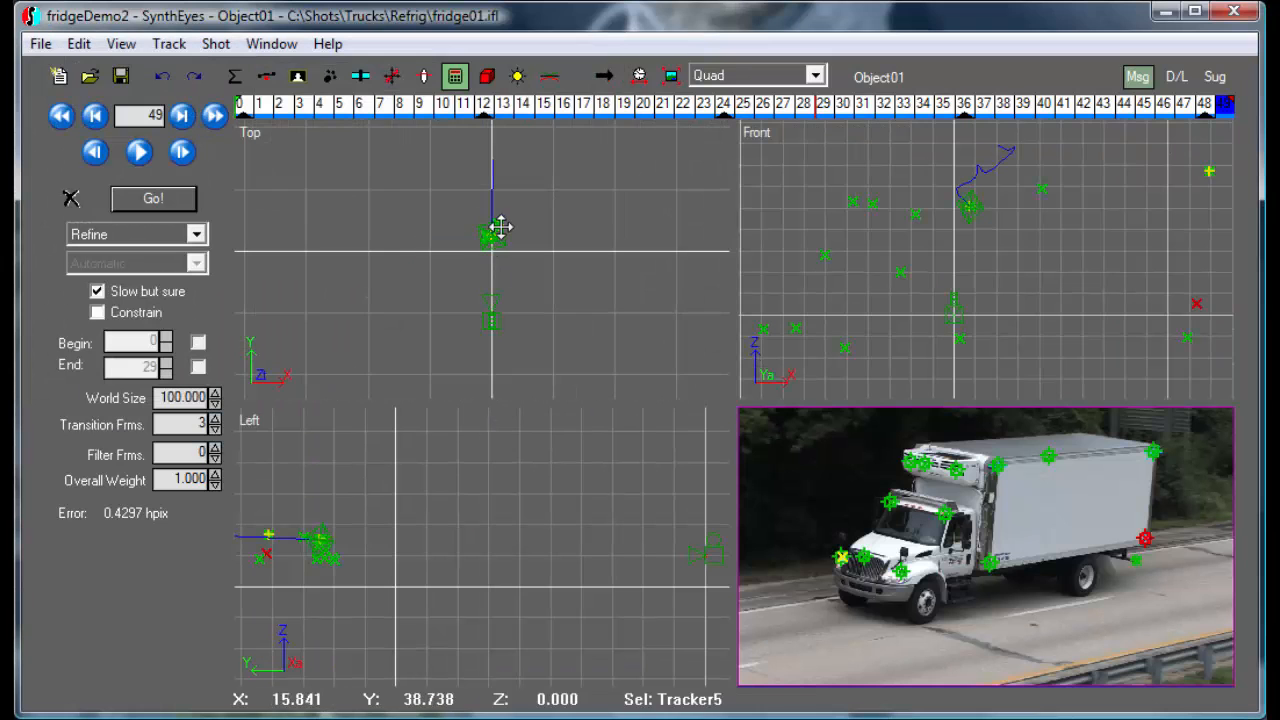
scroll(497, 226, up, 5)
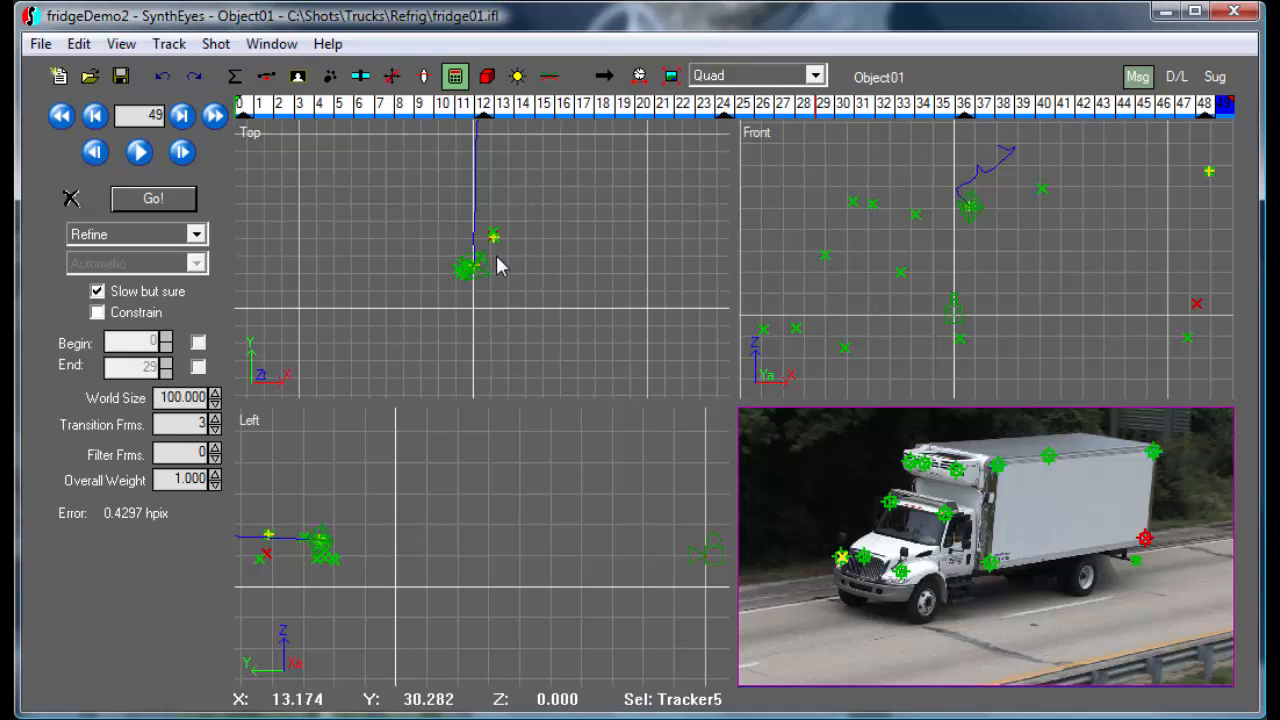
scroll(500, 266, up, 3)
click(403, 107)
mouse_move(403, 107)
mouse_down()
mouse_move(1240, 116)
mouse_move(803, 112)
mouse_move(843, 112)
mouse_up()
click(699, 76)
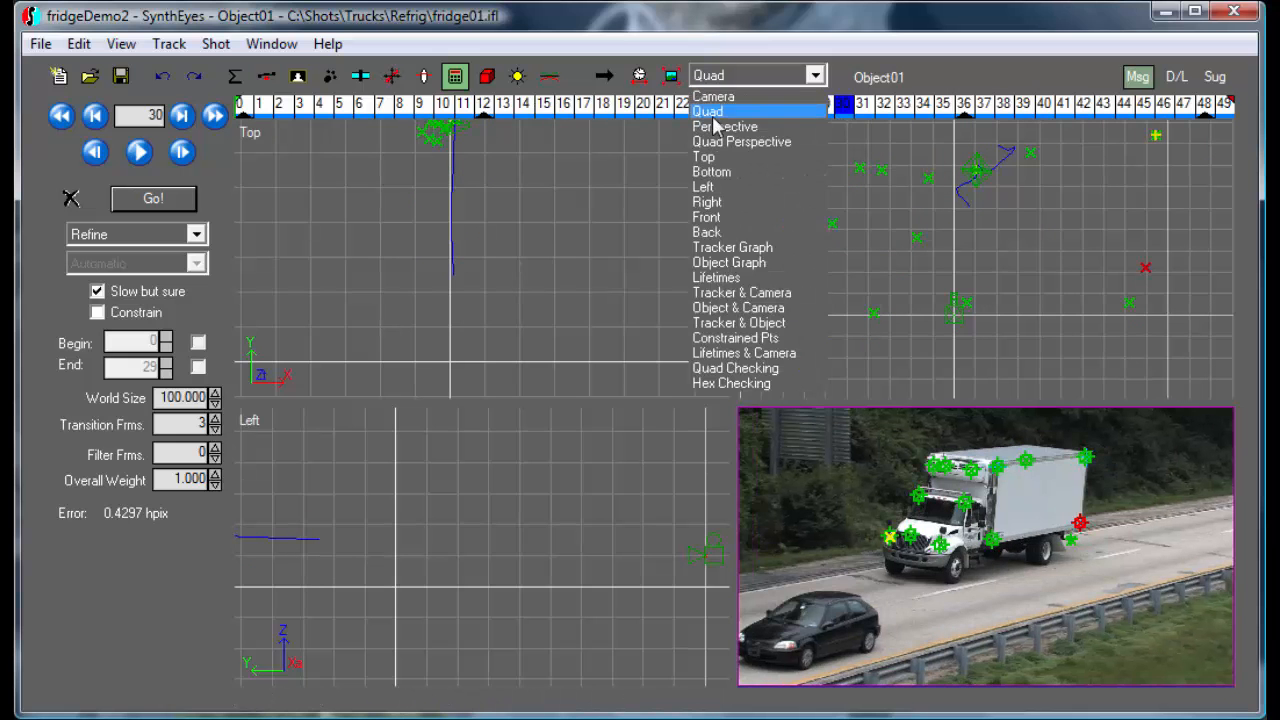
click(713, 160)
scroll(547, 281, down, 5)
click(260, 108)
mouse_move(260, 108)
mouse_down()
mouse_move(1135, 112)
mouse_move(980, 126)
mouse_move(325, 112)
mouse_move(1240, 124)
mouse_move(182, 110)
mouse_move(1240, 124)
mouse_move(240, 110)
mouse_move(1140, 110)
mouse_move(789, 97)
mouse_move(242, 108)
mouse_up()
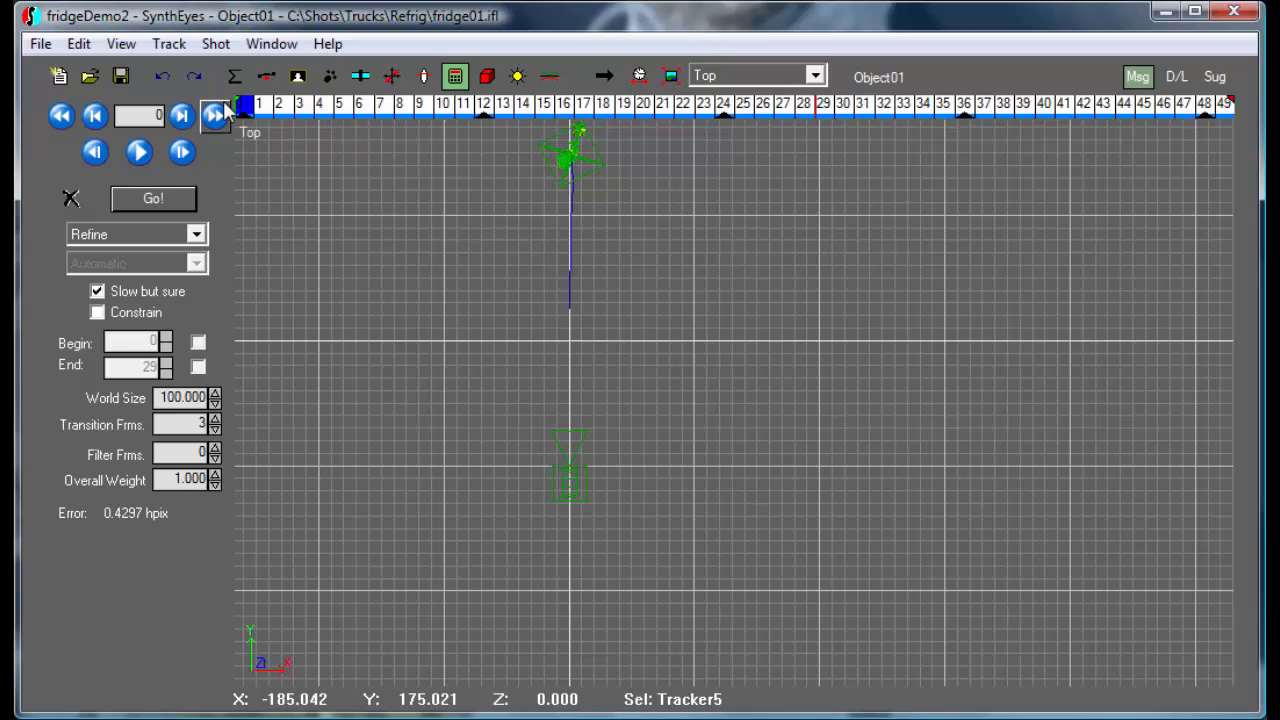
- Return to the Camera layout, make Camera01 active and enable creation of supervised trackers
click(745, 76)
scroll(742, 101, up, 1)
click(742, 97)
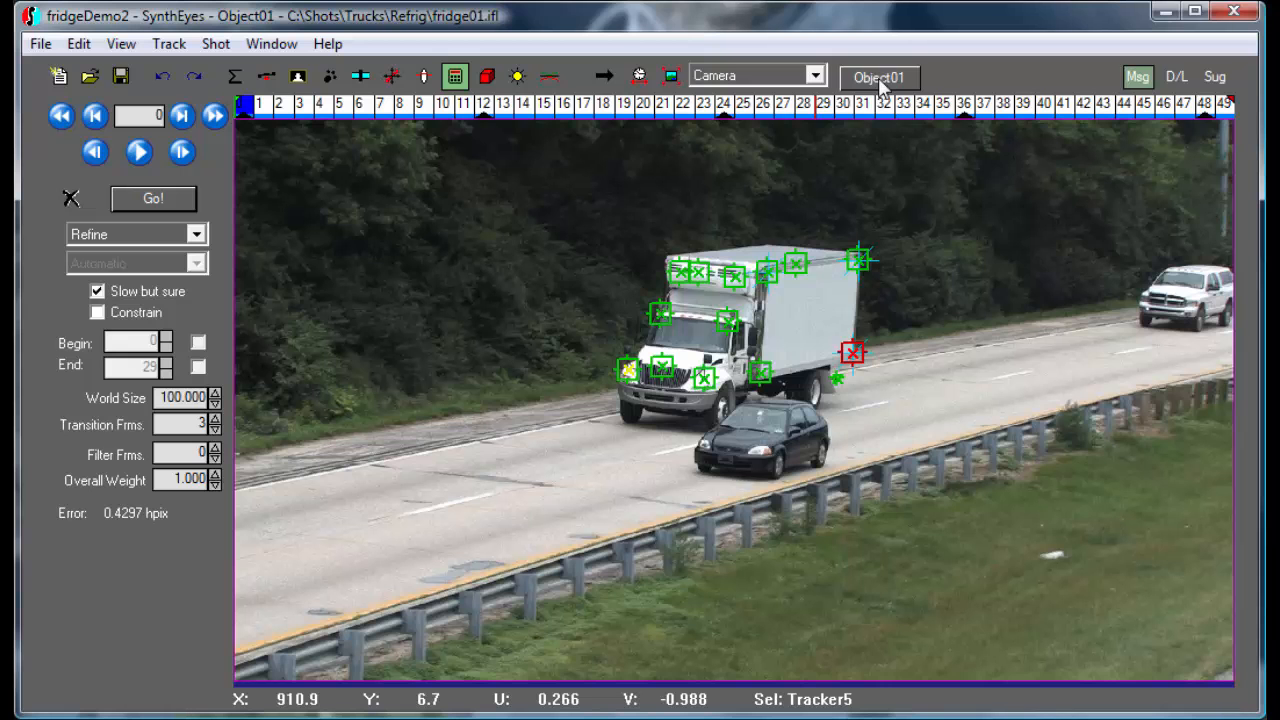
click(880, 80)
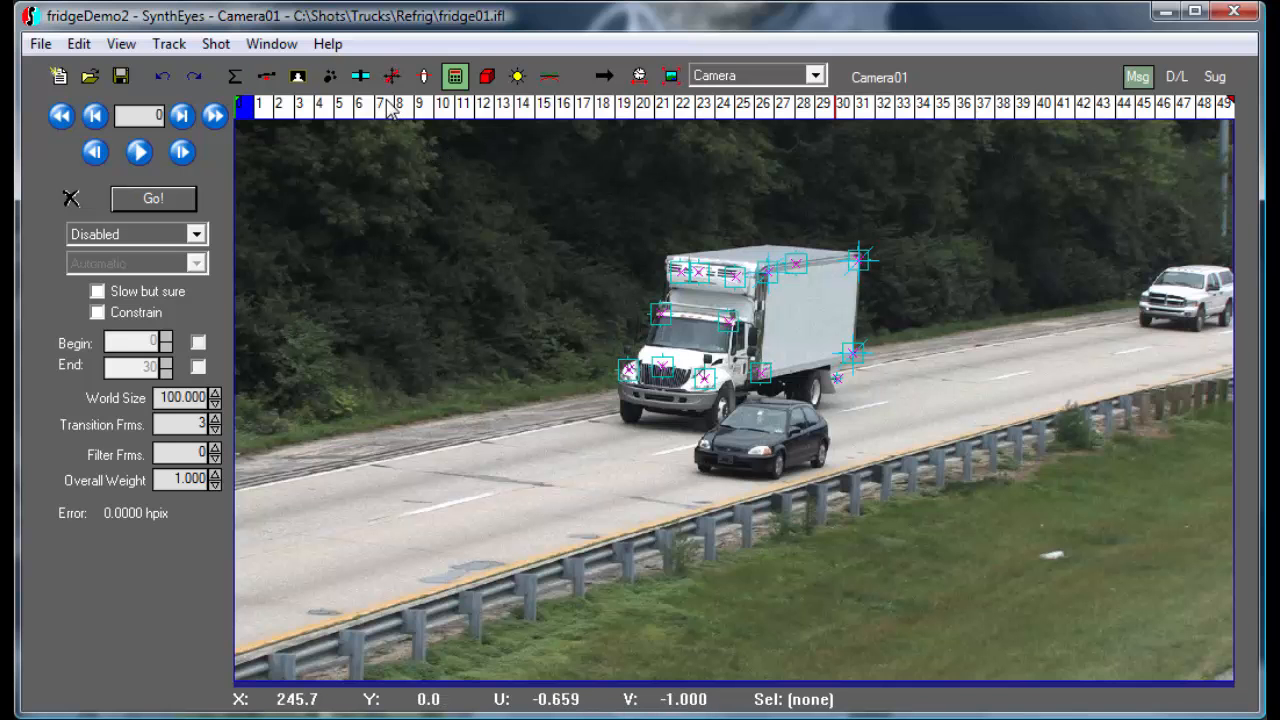
click(330, 77)
click(67, 201)
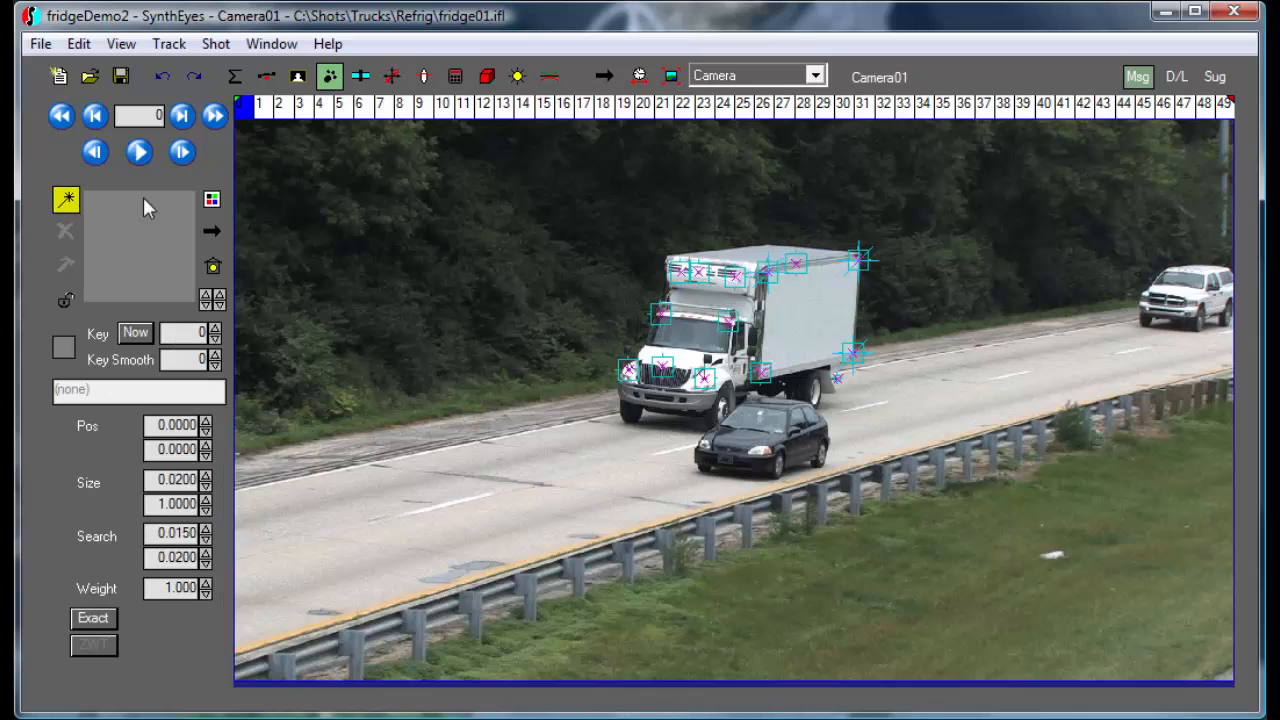
- Place a supervised tracker on the tree foliage at frame 0 and enlarge its search region to about 0.058 by 0.051
mouse_move(272, 110)
mouse_down()
mouse_move(643, 110)
mouse_move(240, 110)
mouse_up()
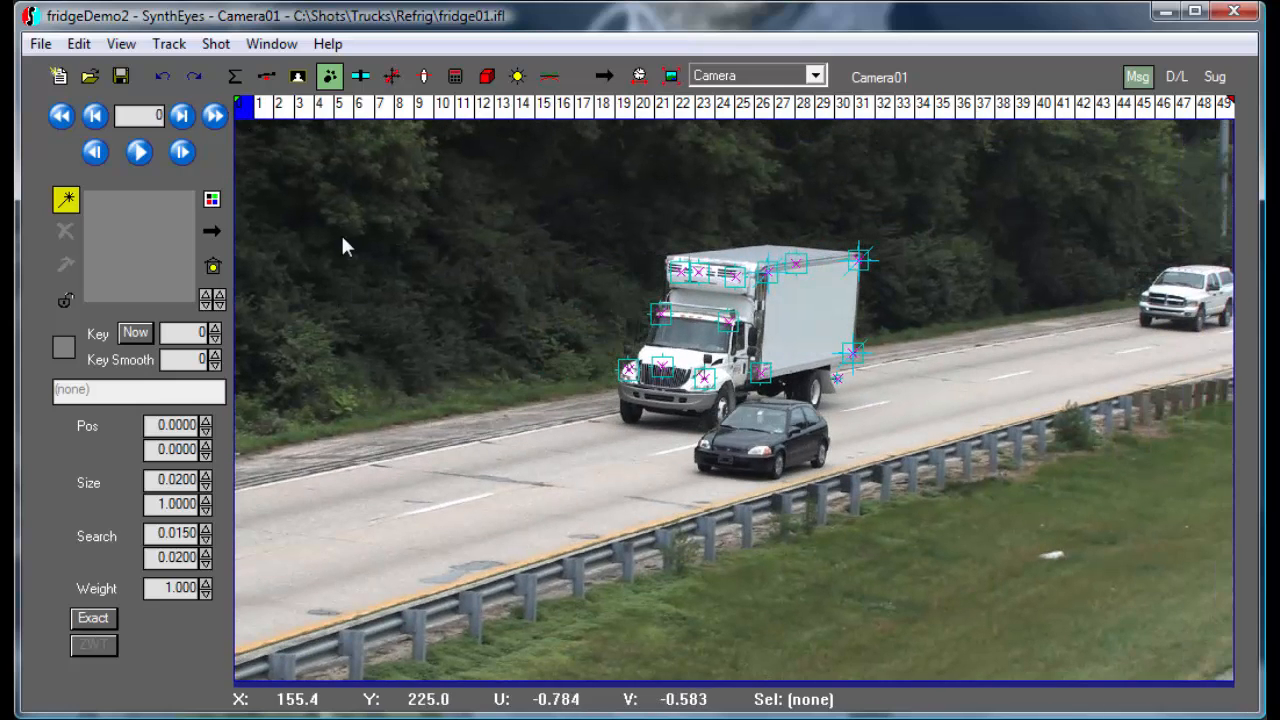
drag(383, 222, 402, 214)
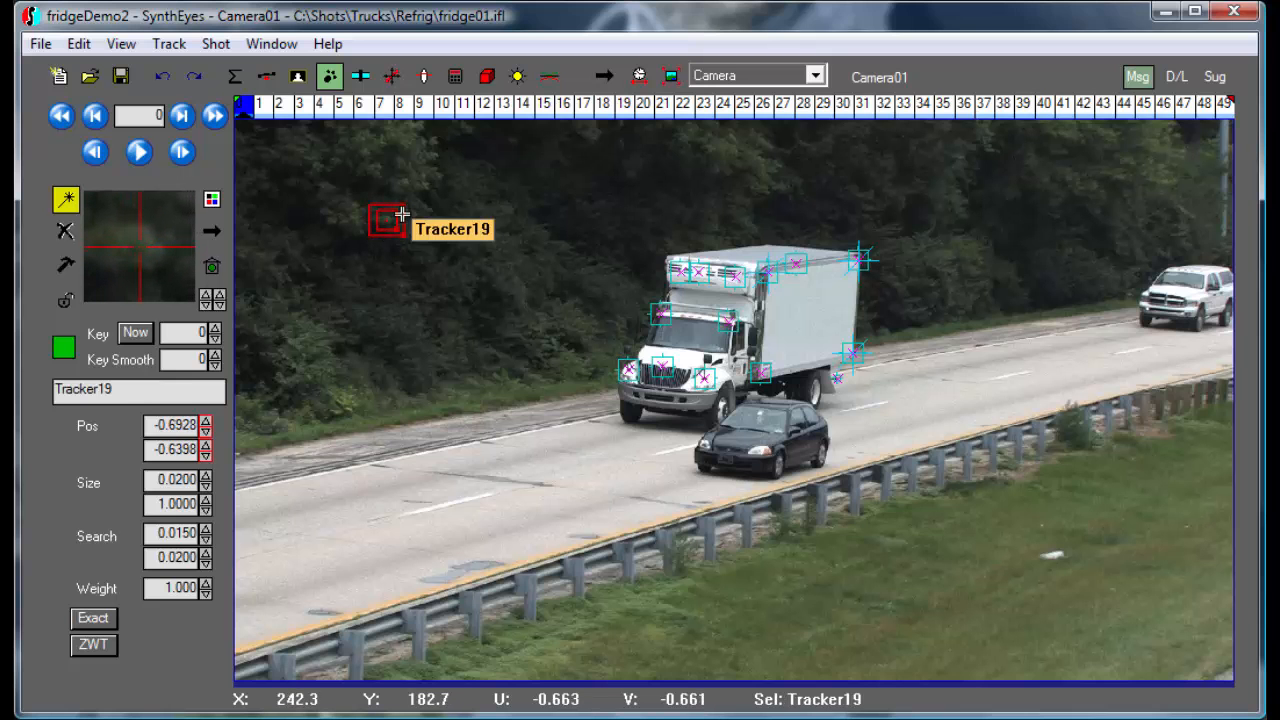
drag(460, 250, 477, 265)
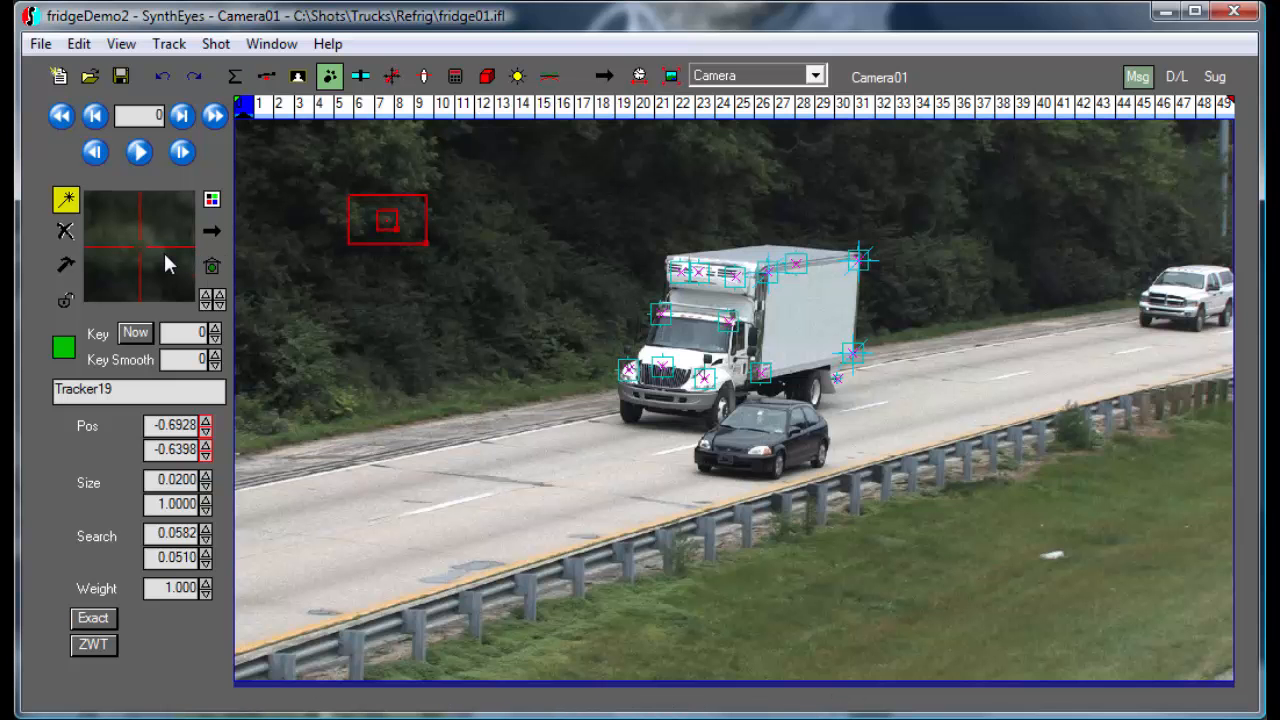
- Track the foliage feature forward until it leaves the frame, setting its key spacing to 14 frames along the way
key(space)
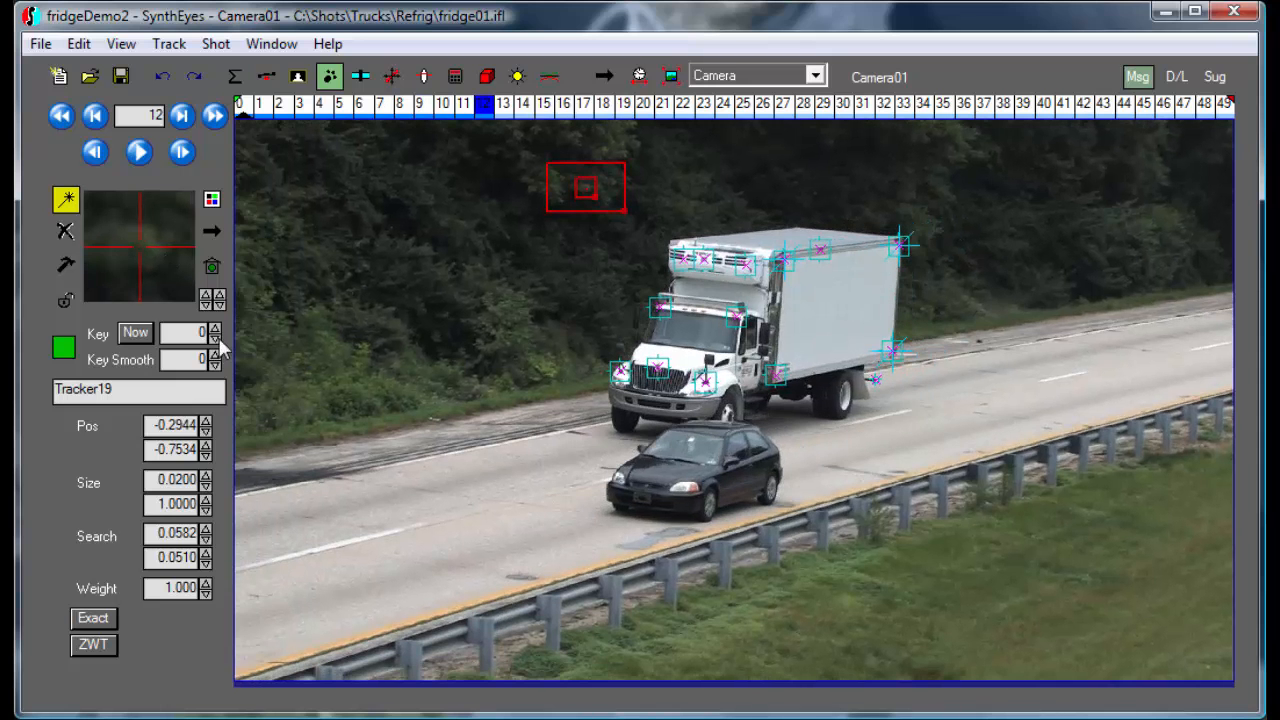
drag(215, 336, 215, 310)
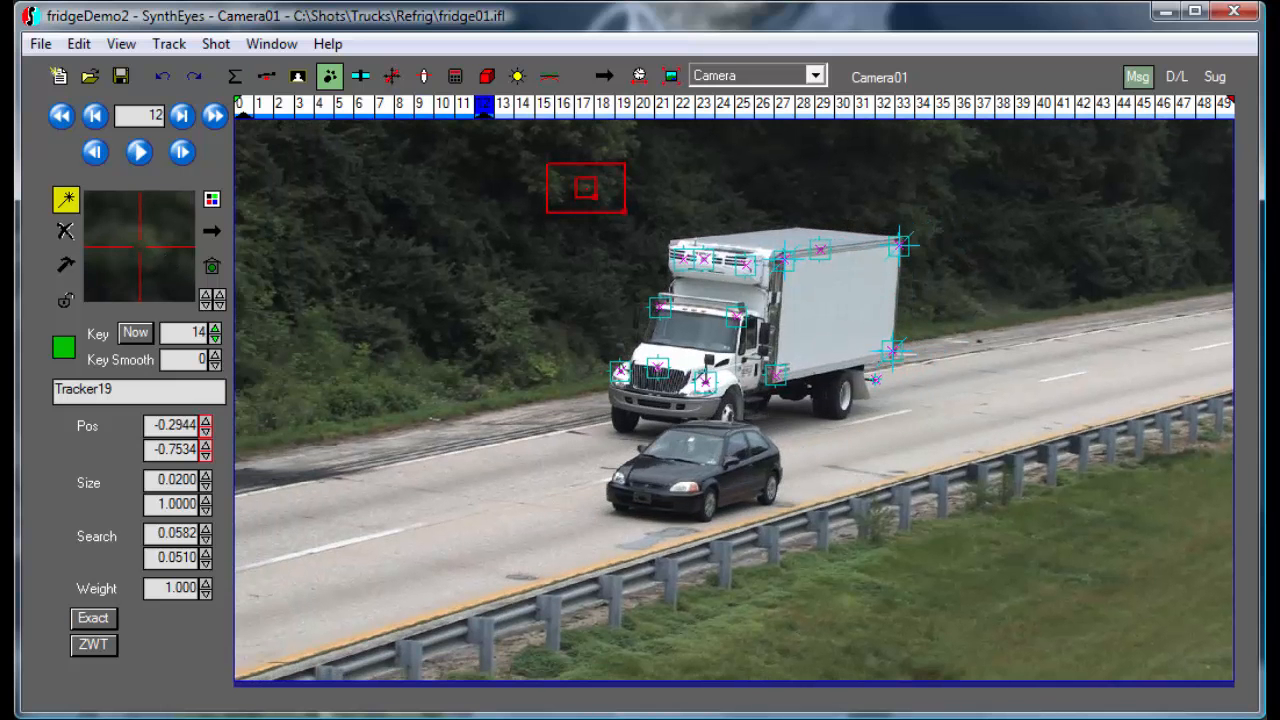
key(space)
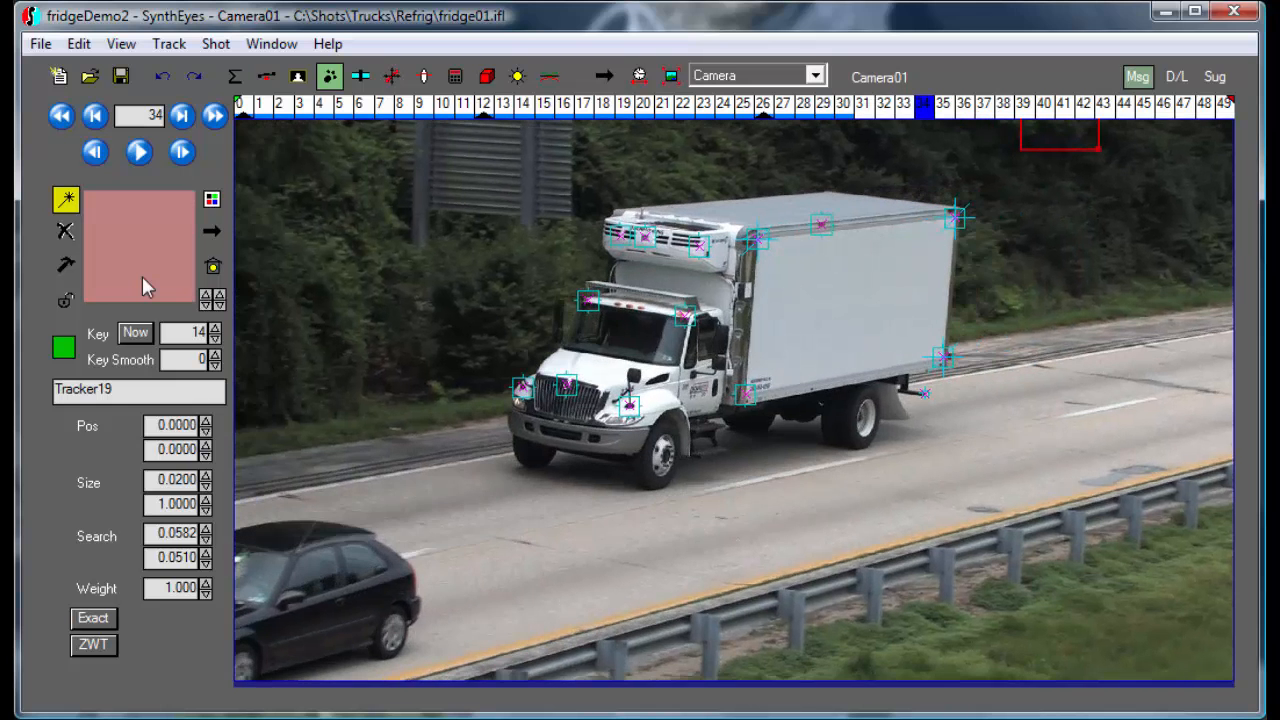
- Review the foliage tracker backwards to frame 16 and lock it
key(Left)
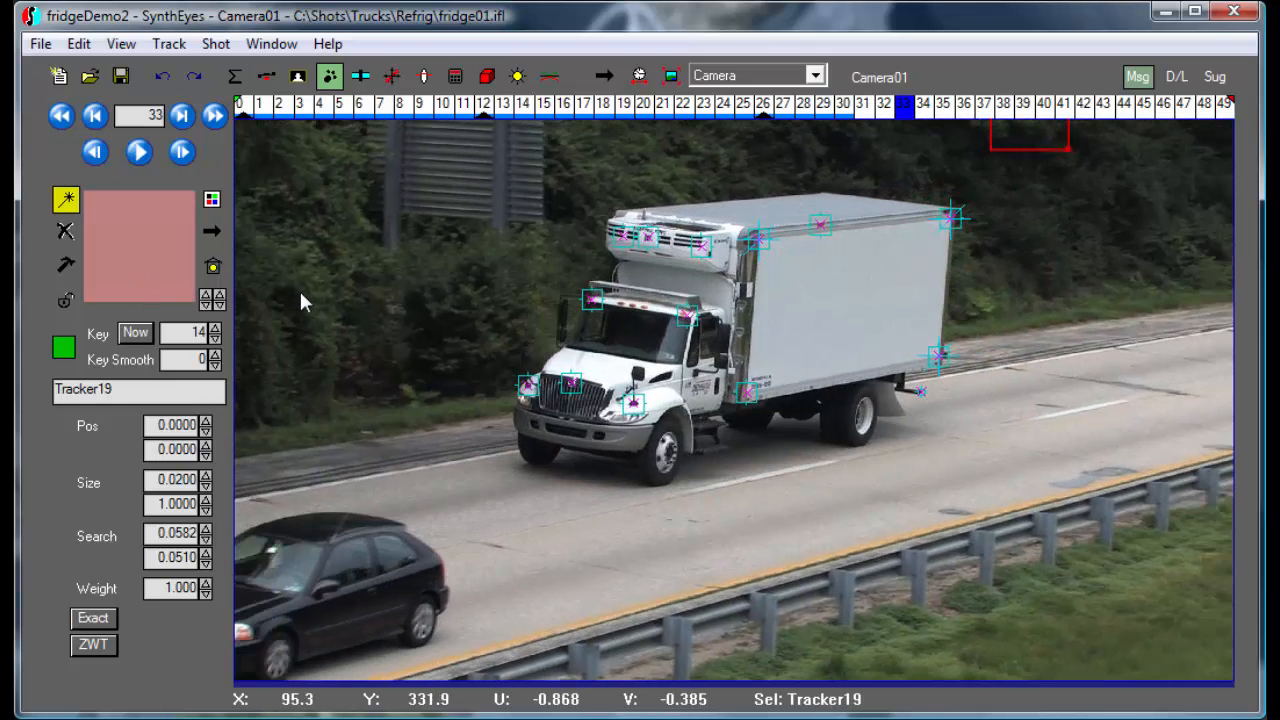
scroll(299, 289, down, 4)
scroll(299, 289, up, 2)
click(679, 80)
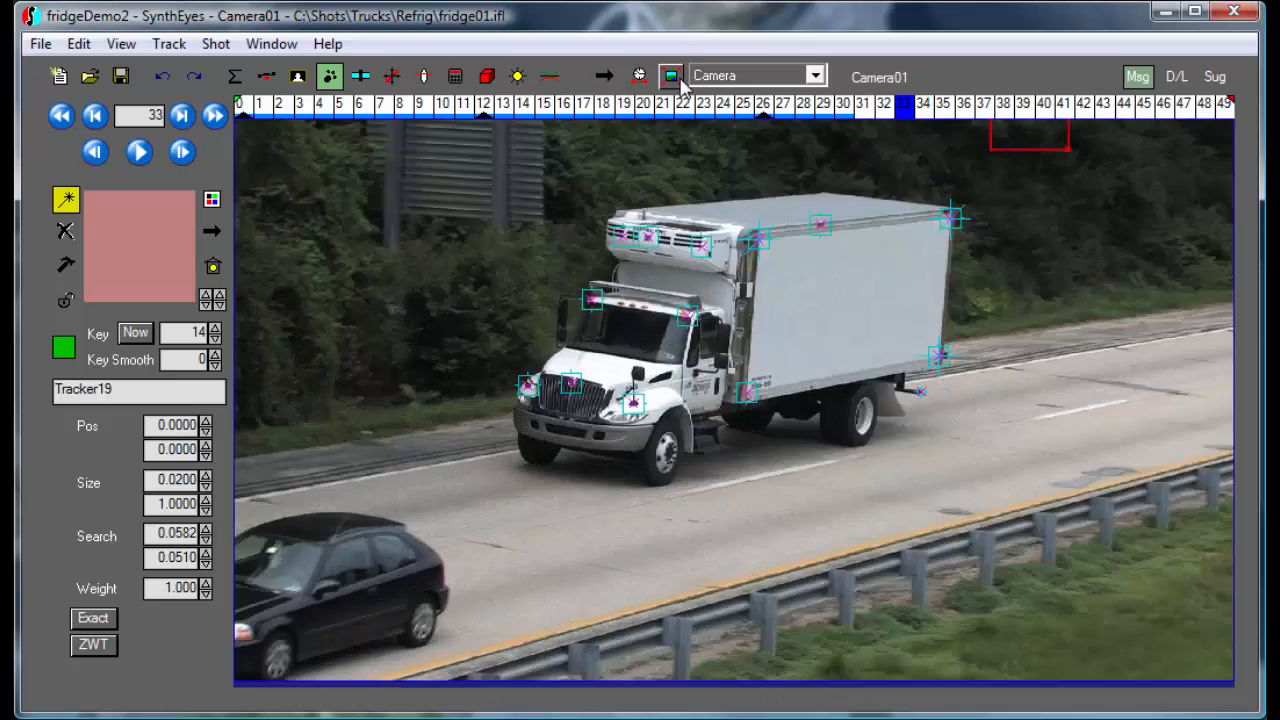
key(Left)
key(Left)
key(Left)
key(Left)
key(Left)
key(Left)
key(Left)
key(Left)
key(Left)
key(Left)
key(Left)
key(Left)
key(Left)
key(Left)
key(Left)
key(Left)
key(Left)
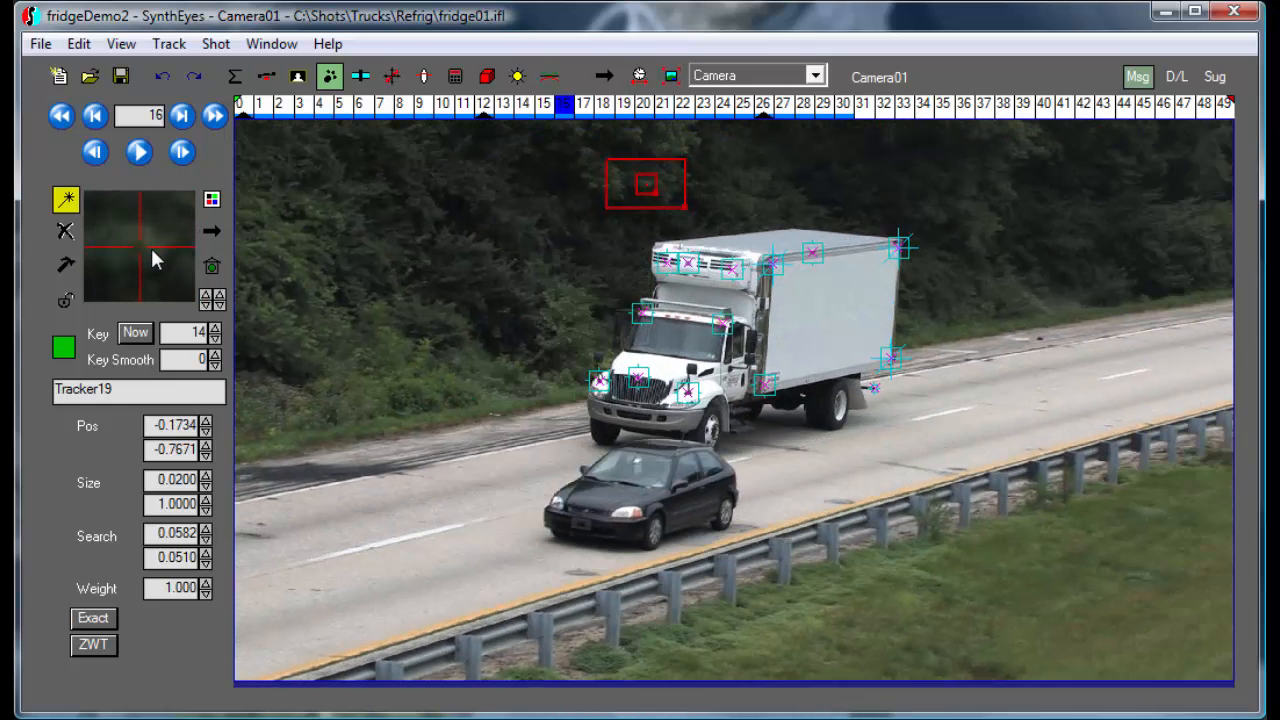
key(l)
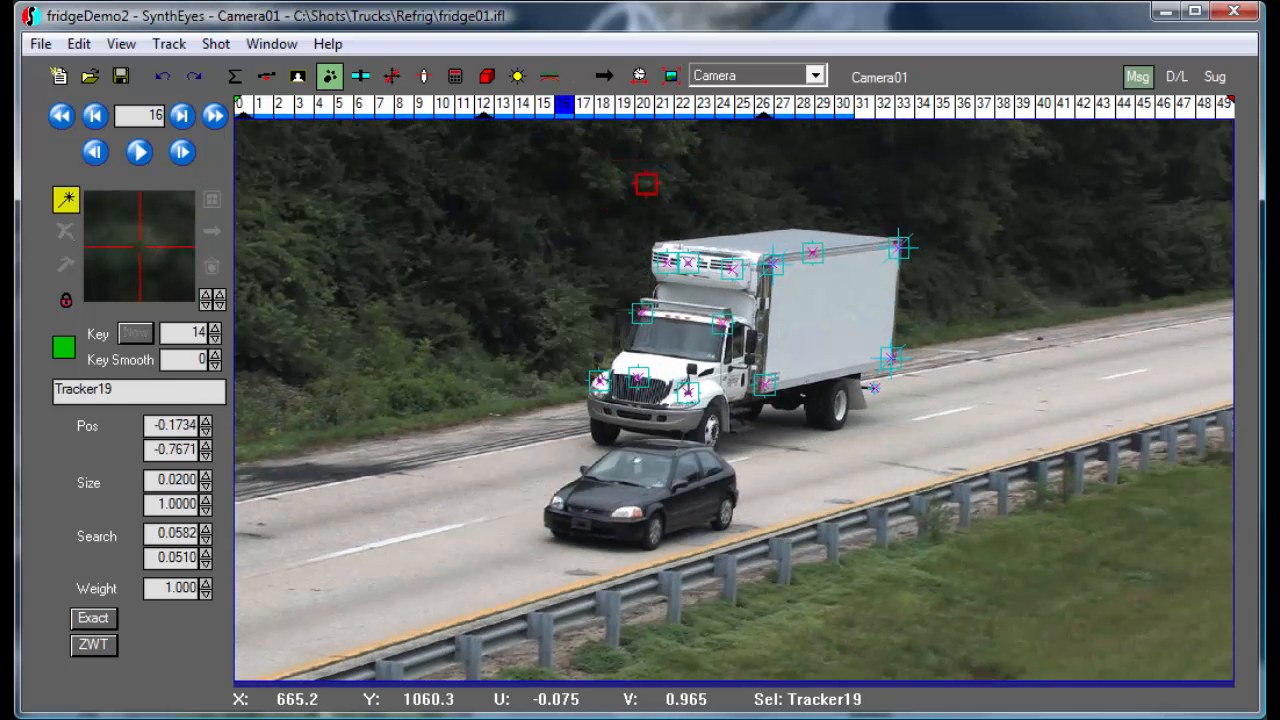
- Add a supervised tracker on the white object in the grass at frame 0, track it forward out of frame and lock it
click(61, 115)
drag(1057, 549, 1062, 553)
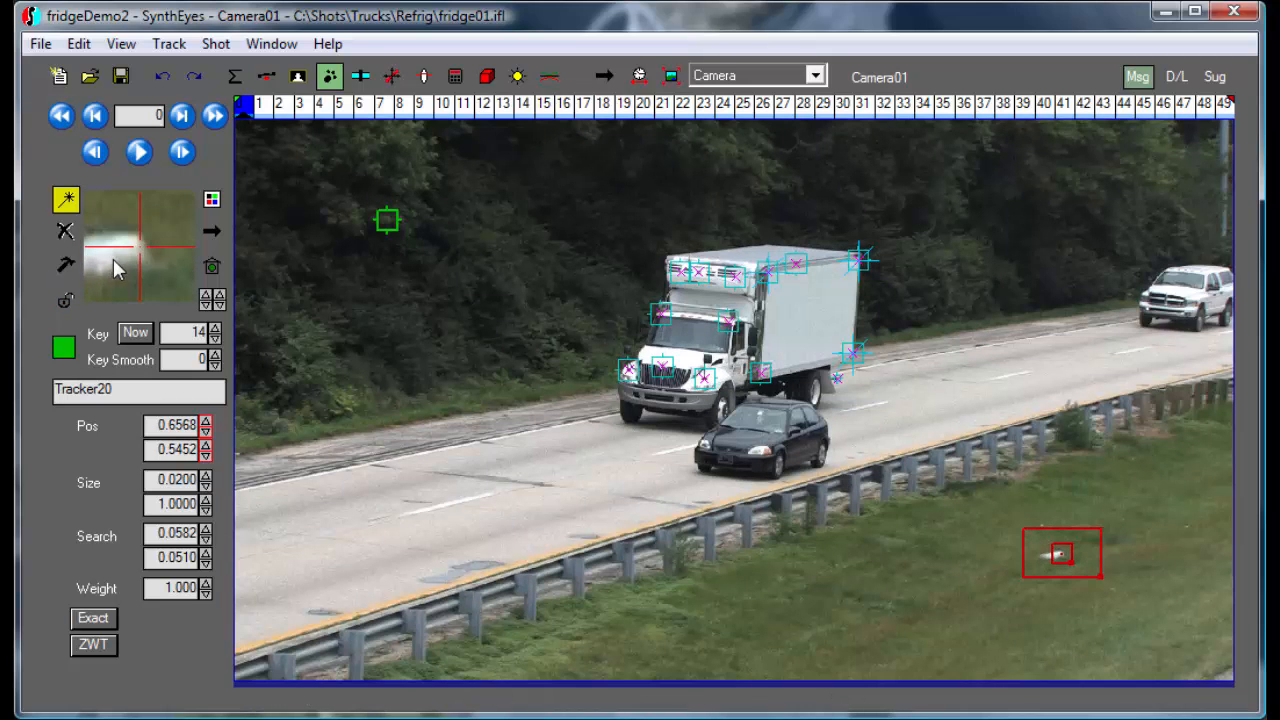
click(139, 151)
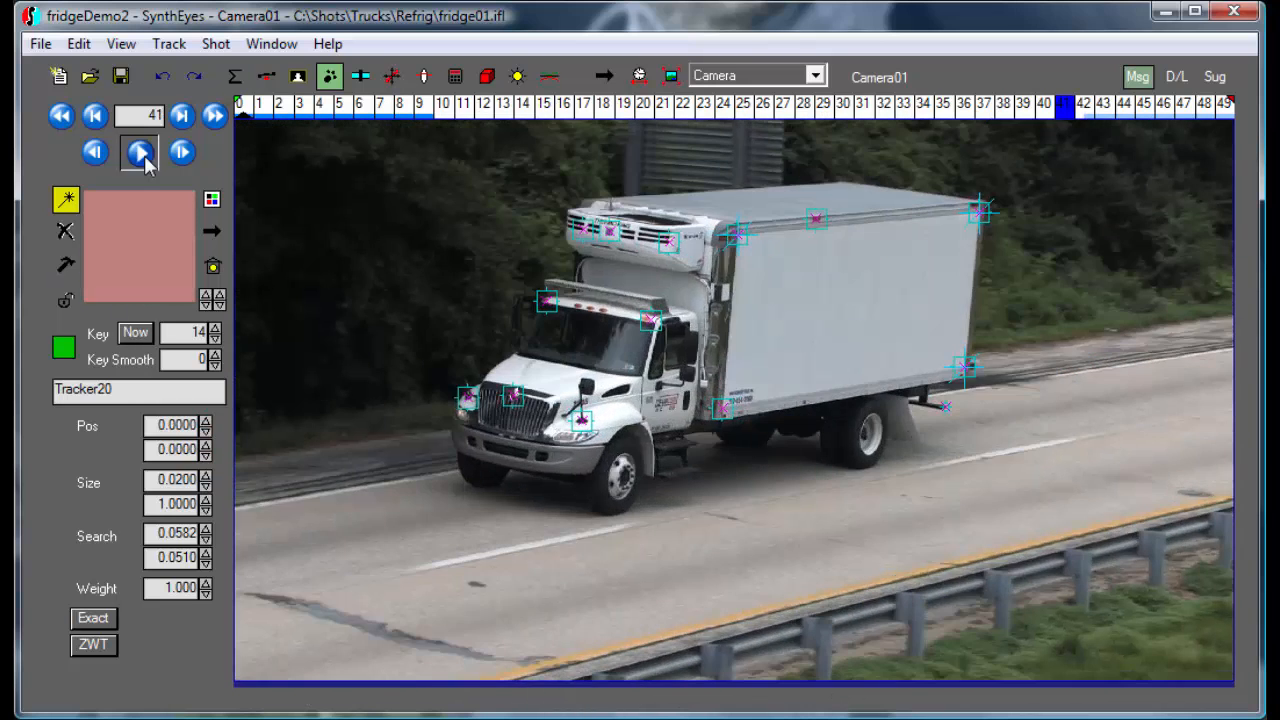
click(61, 115)
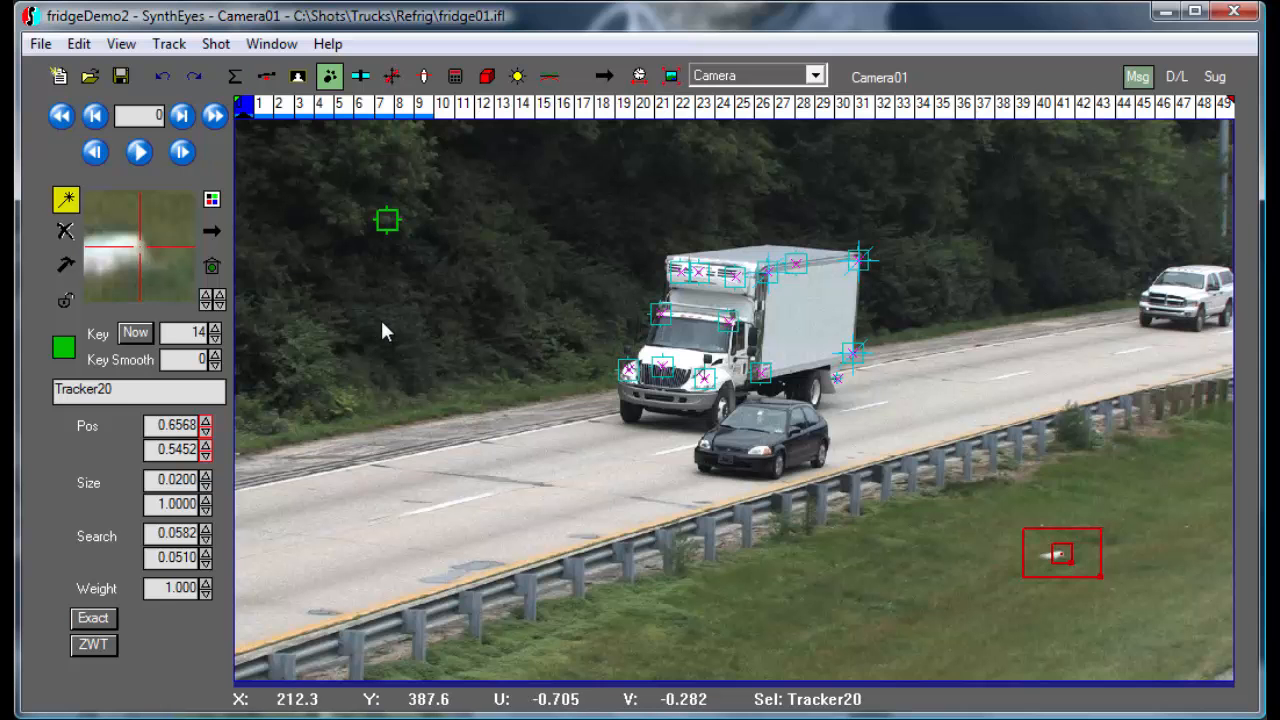
key(l)
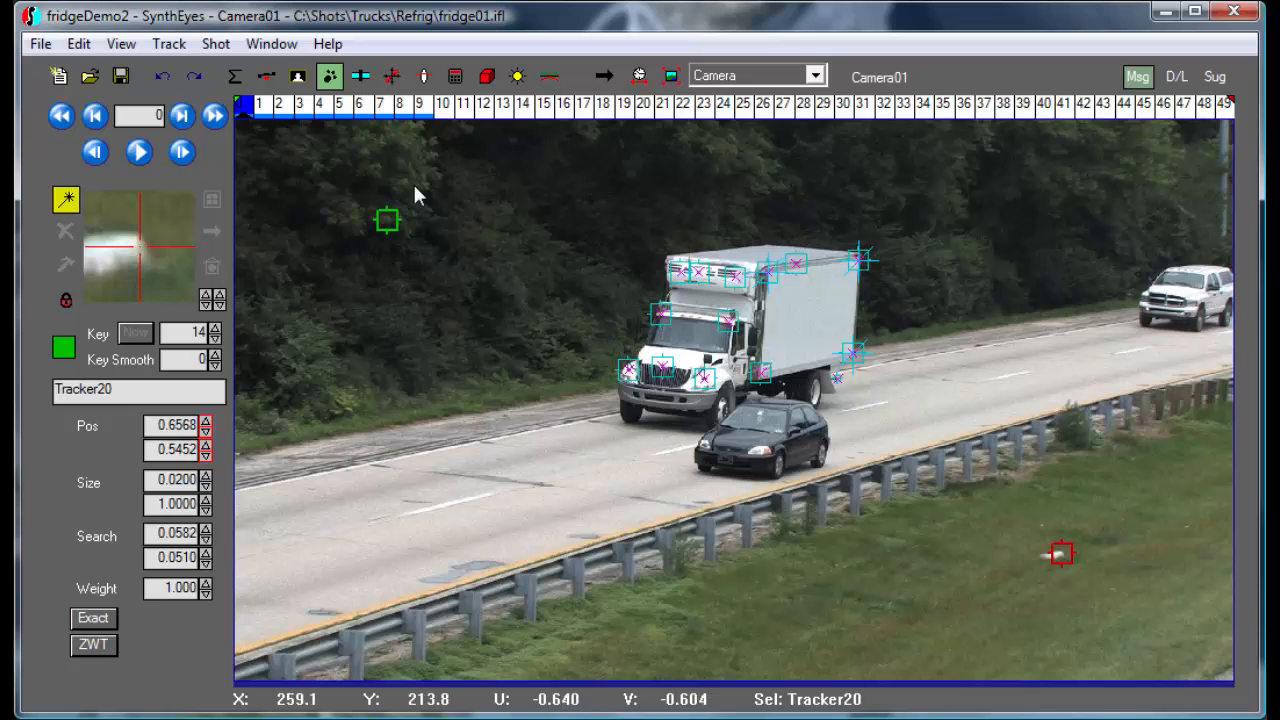
- Check in the Lifetimes layout how well the camera trackers cover the frames of the shot
click(361, 76)
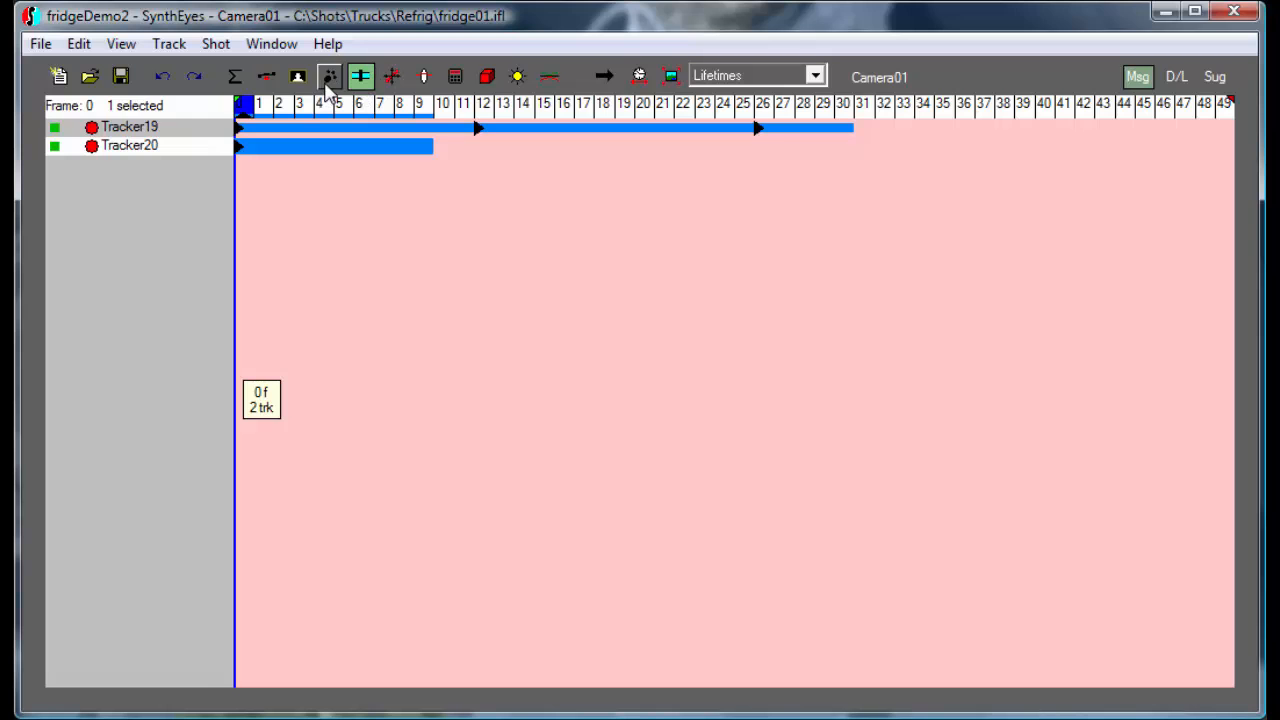
click(330, 77)
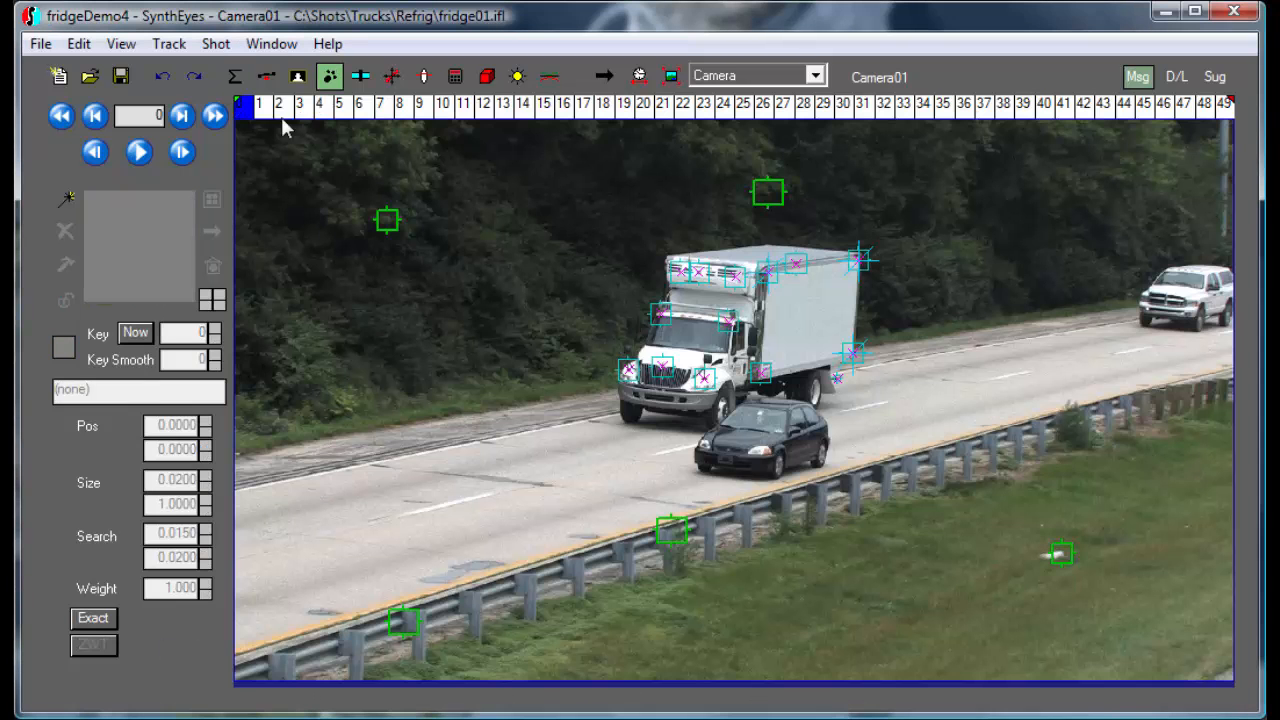
mouse_move(248, 112)
mouse_down()
mouse_move(1231, 118)
mouse_move(248, 112)
mouse_up()
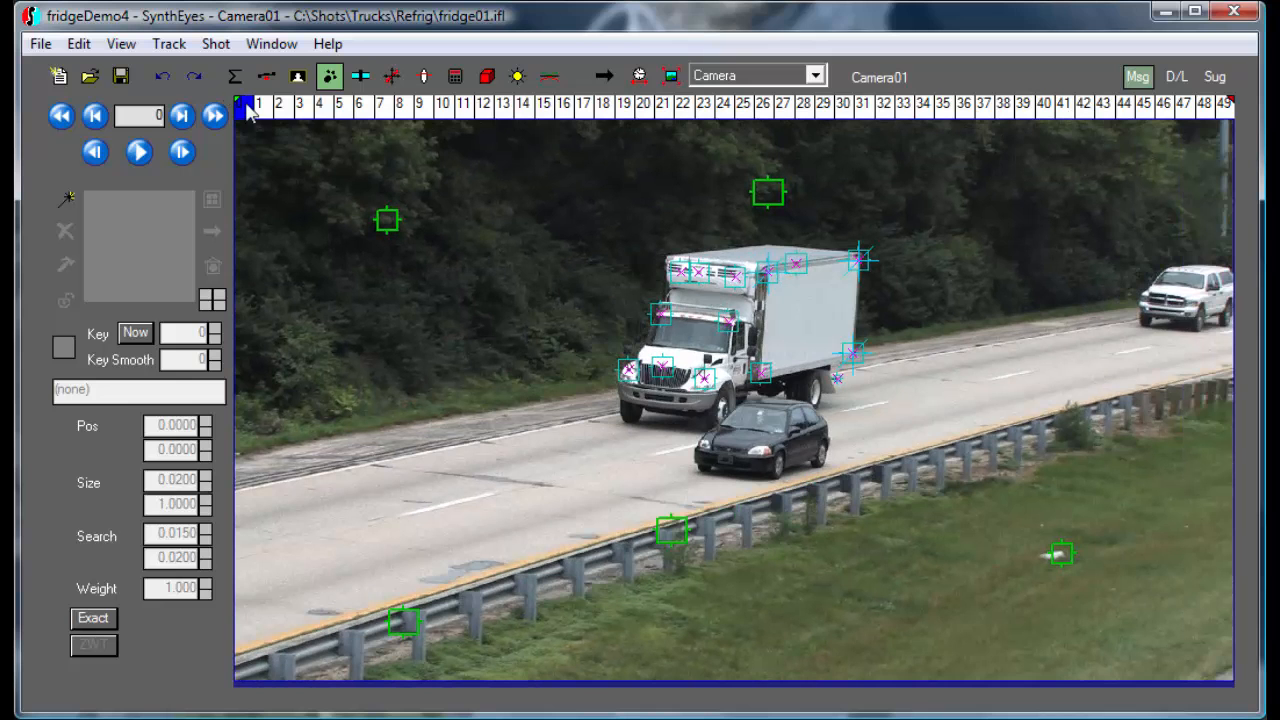
click(363, 80)
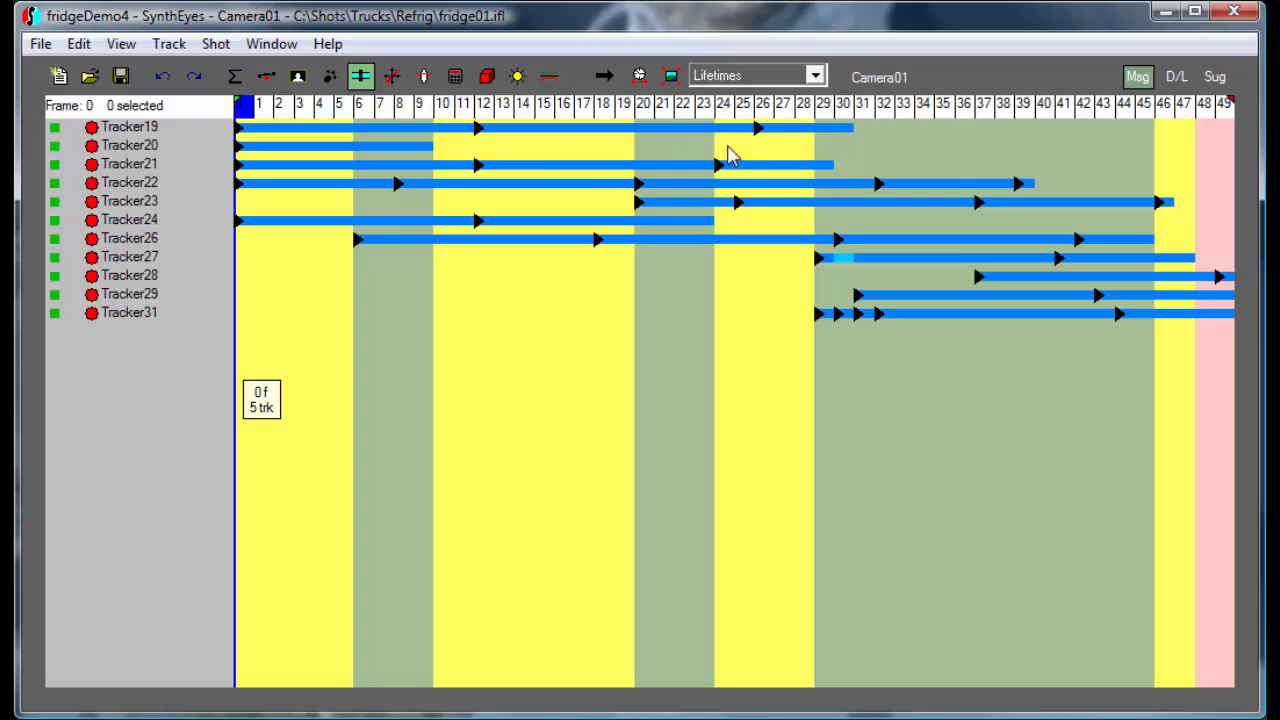
- Set the solving mode of Camera01 to Tripod and recheck the tracker coverage in the Lifetimes layout
click(460, 79)
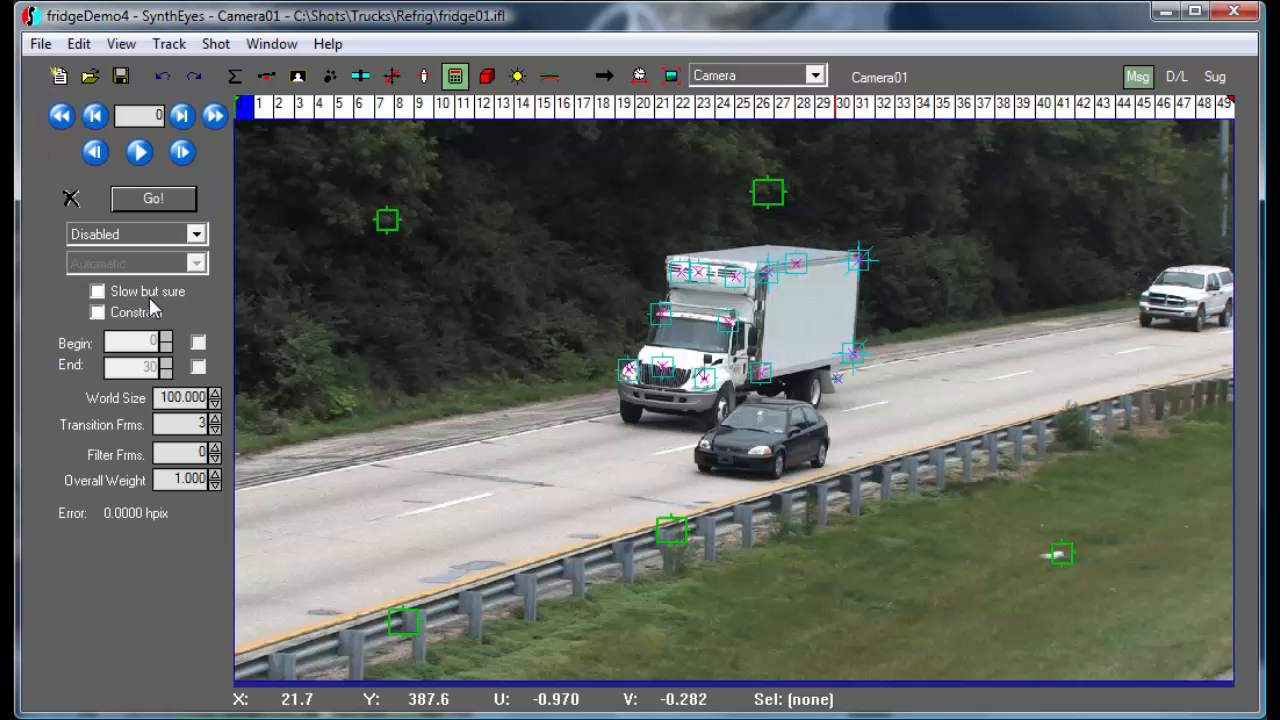
click(134, 230)
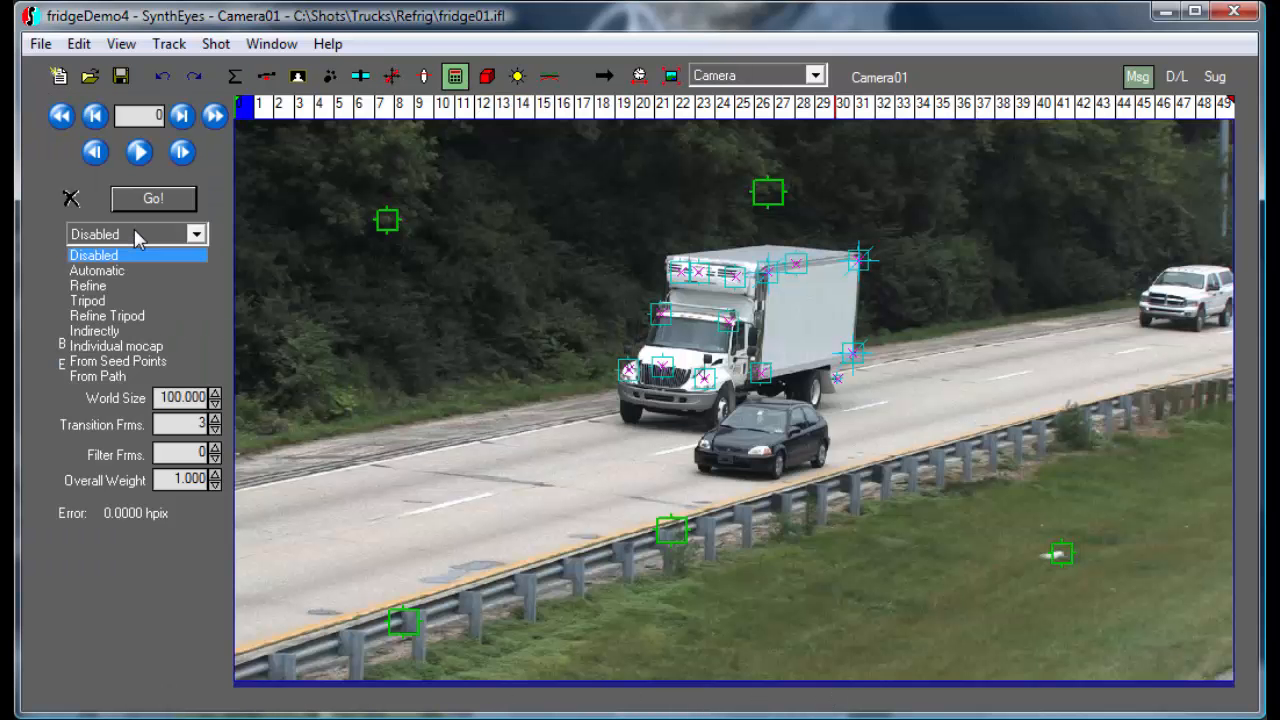
click(154, 299)
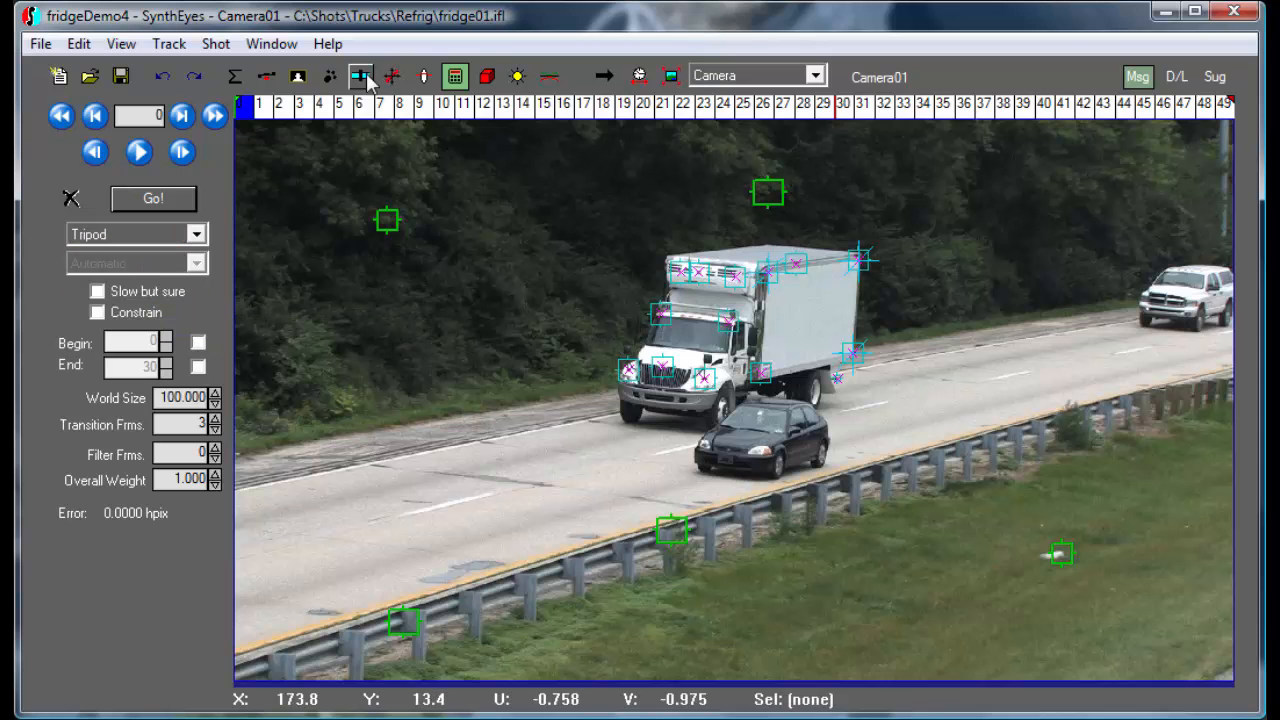
click(363, 78)
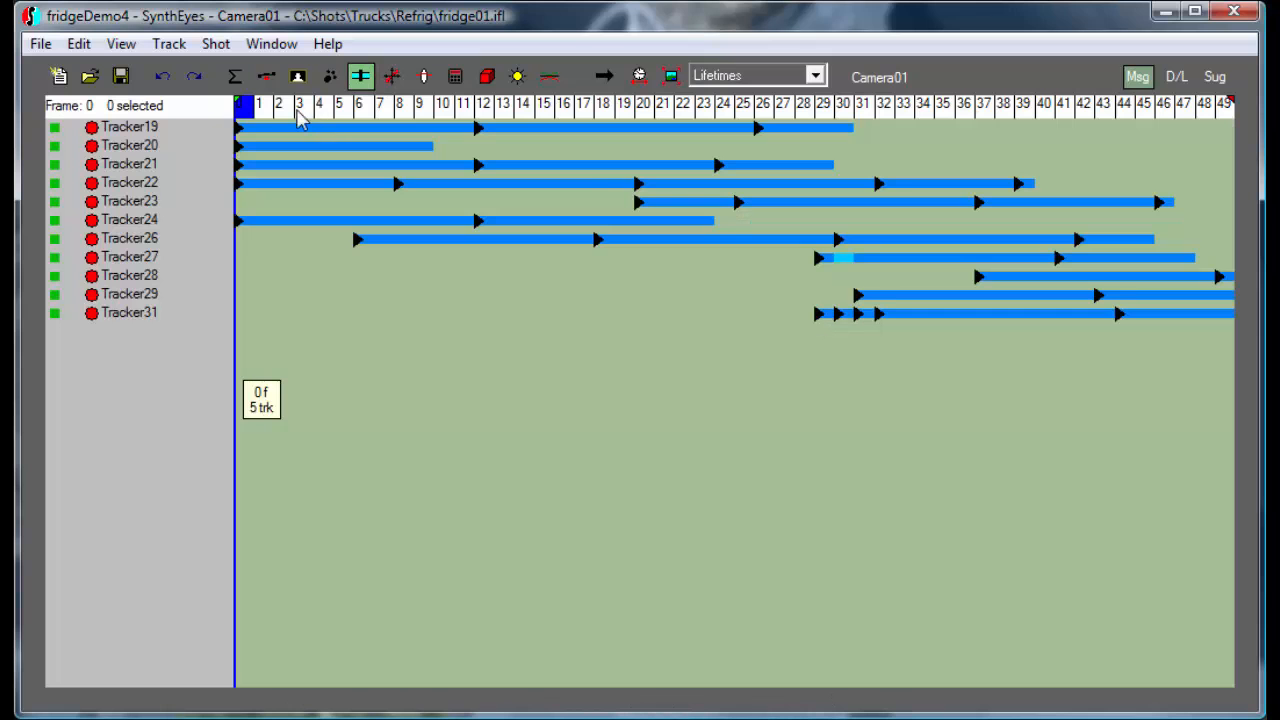
mouse_move(262, 110)
mouse_down()
mouse_move(1222, 110)
mouse_move(212, 113)
mouse_move(1228, 112)
mouse_move(262, 112)
mouse_up()
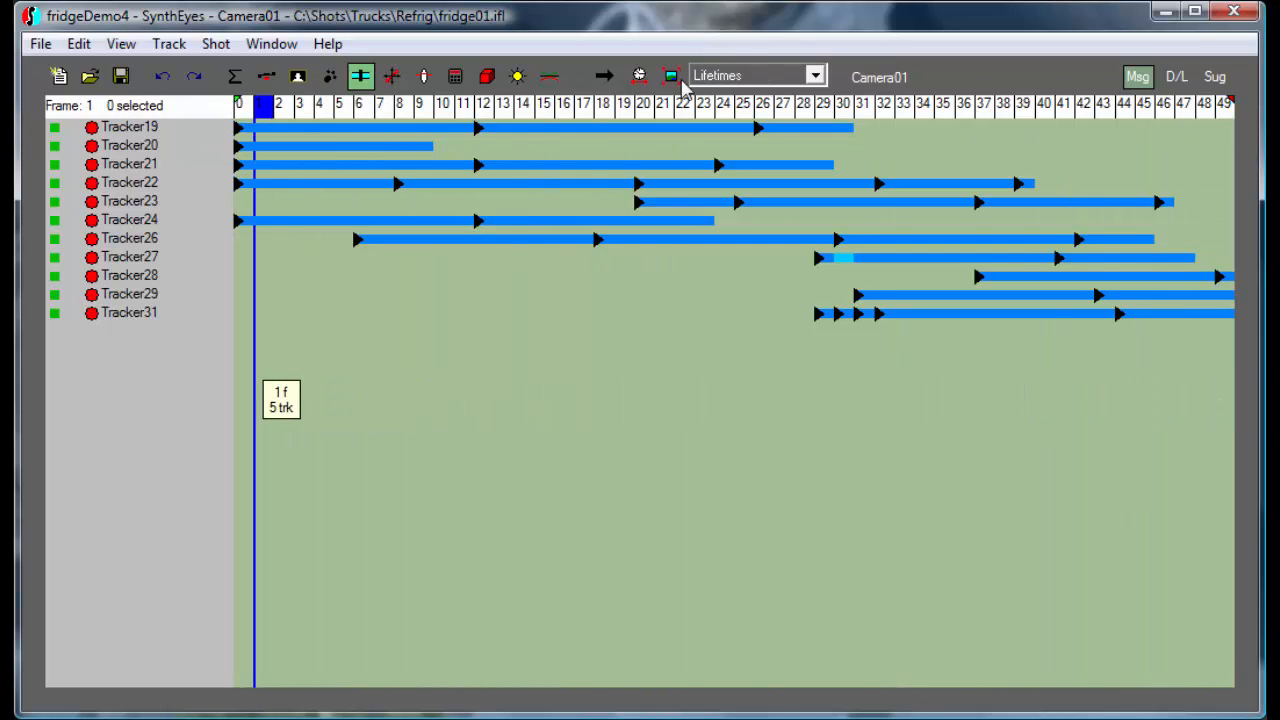
click(455, 77)
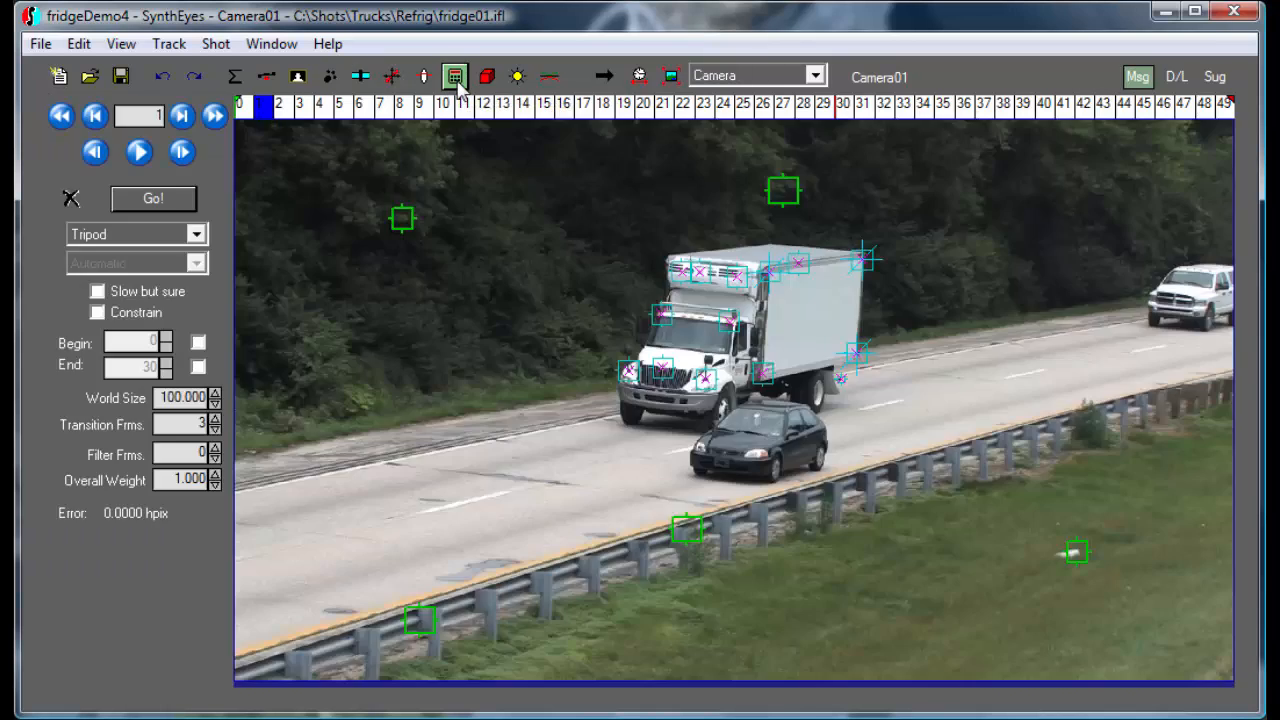
- Examine the unsolved camera and the truck's path across the shot in the Quad and Top layouts
click(745, 78)
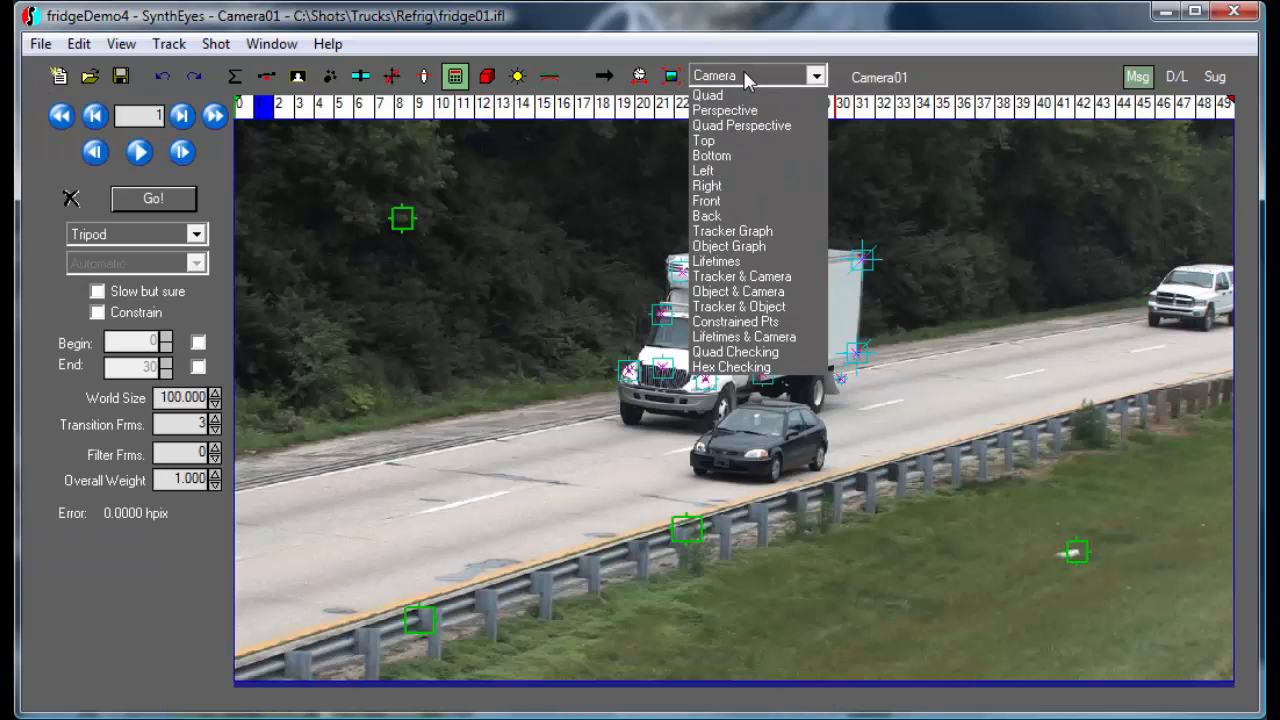
click(745, 111)
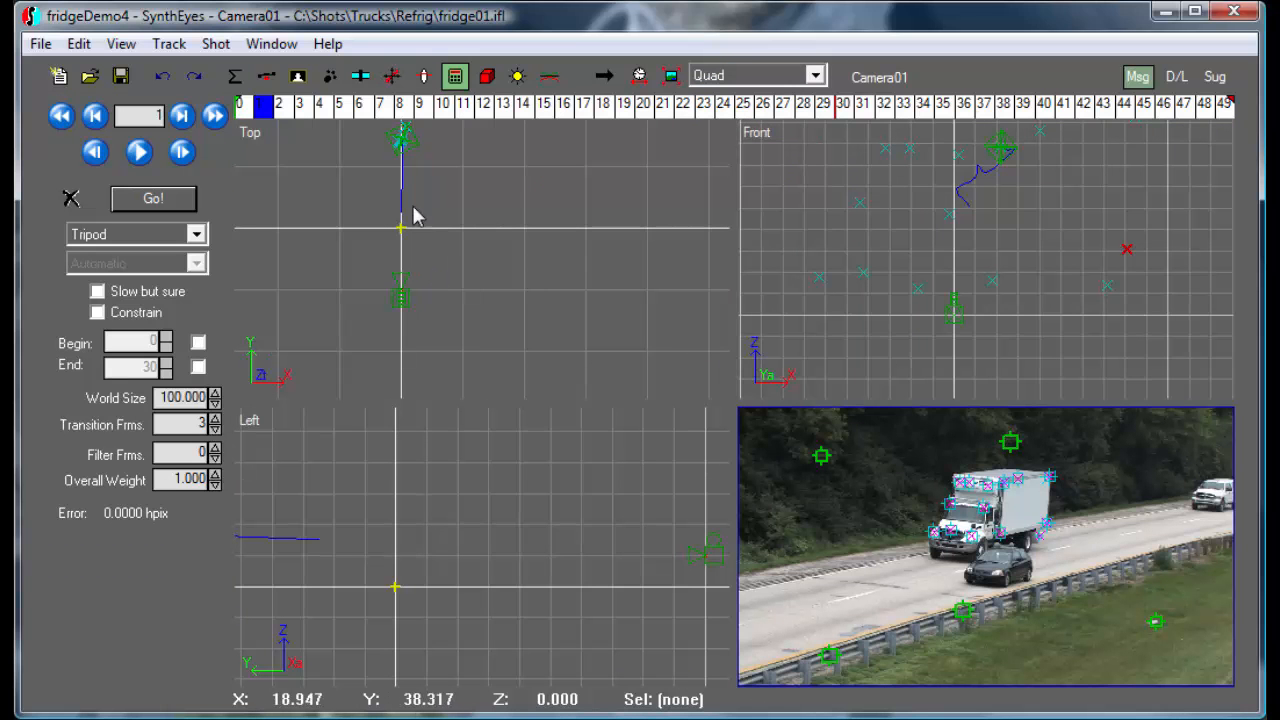
click(706, 81)
click(709, 156)
middle_drag(547, 268, 695, 338)
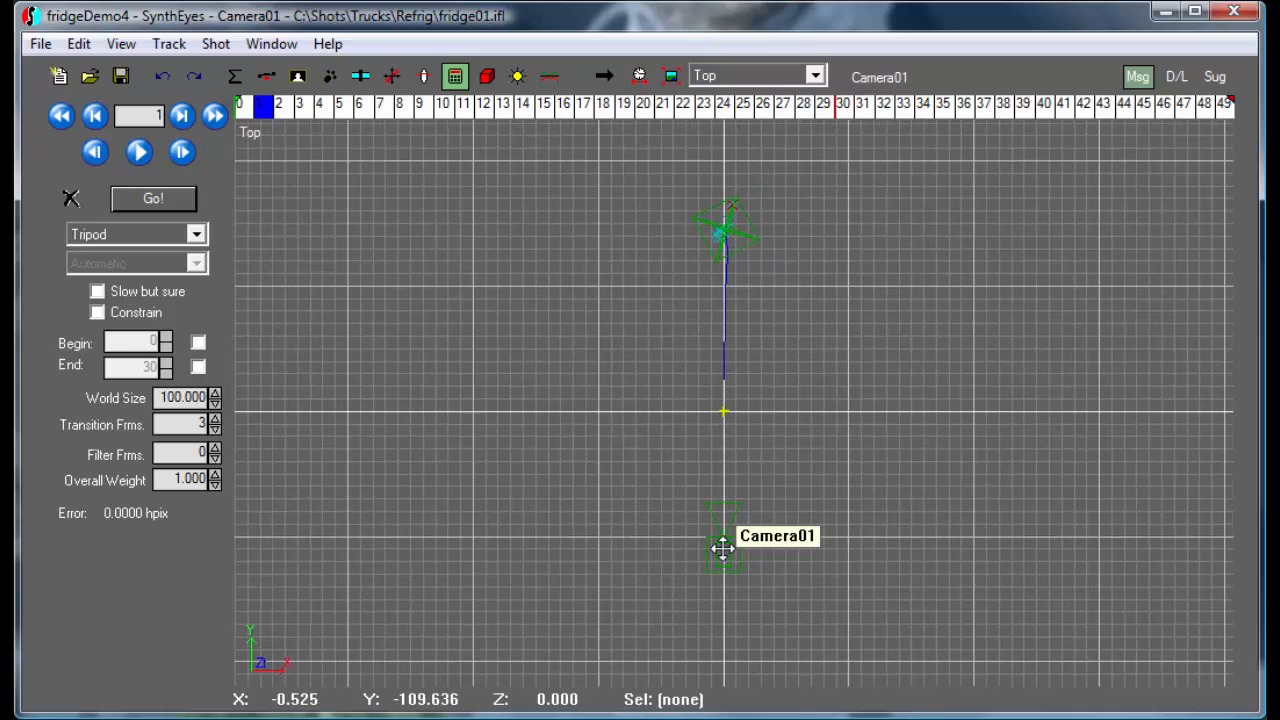
drag(366, 111, 665, 130)
scroll(726, 308, up, 3)
scroll(692, 247, down, 5)
scroll(692, 247, up, 2)
scroll(692, 247, down, 2)
middle_drag(714, 189, 700, 229)
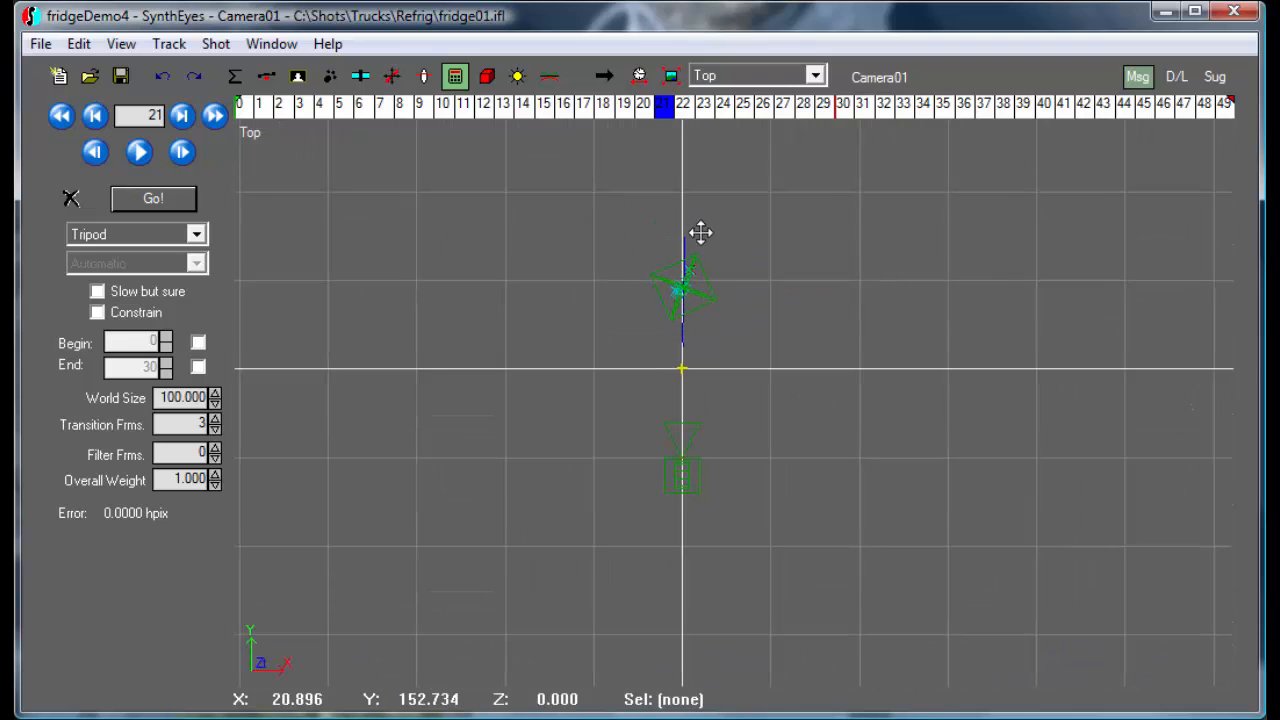
- Solve the scene with the camera in Tripod mode and accept the result
click(159, 200)
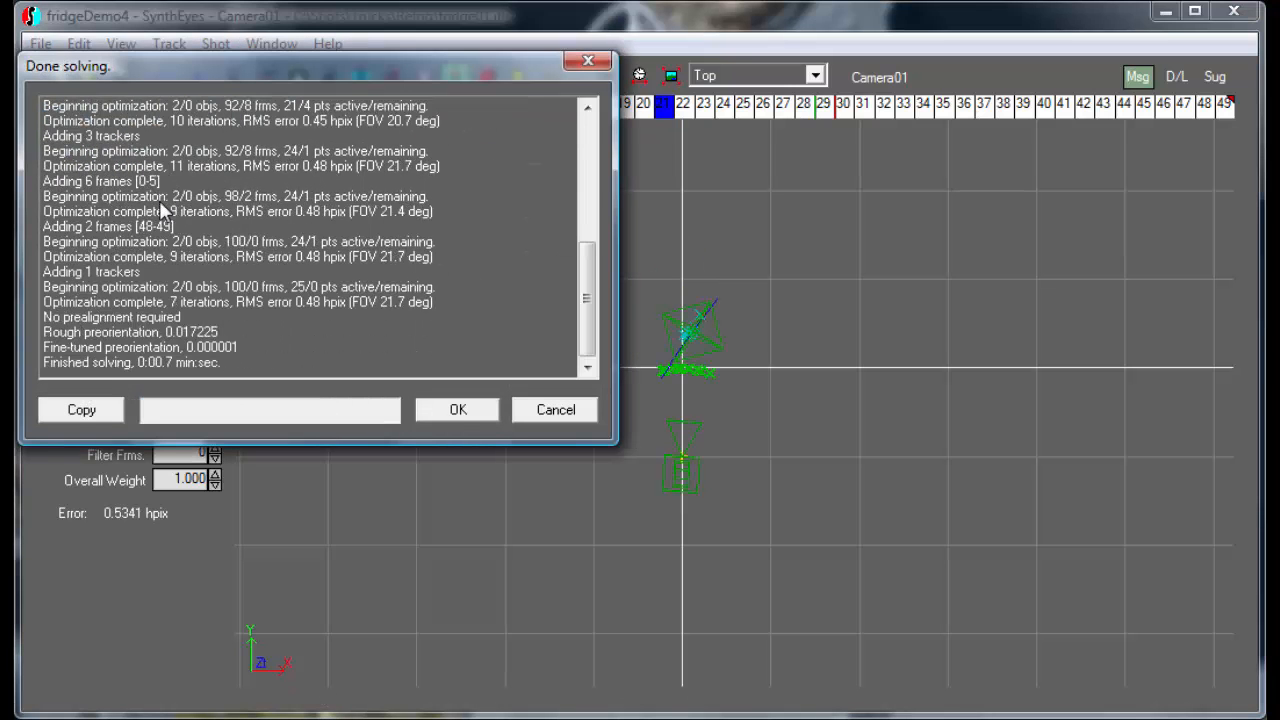
click(458, 411)
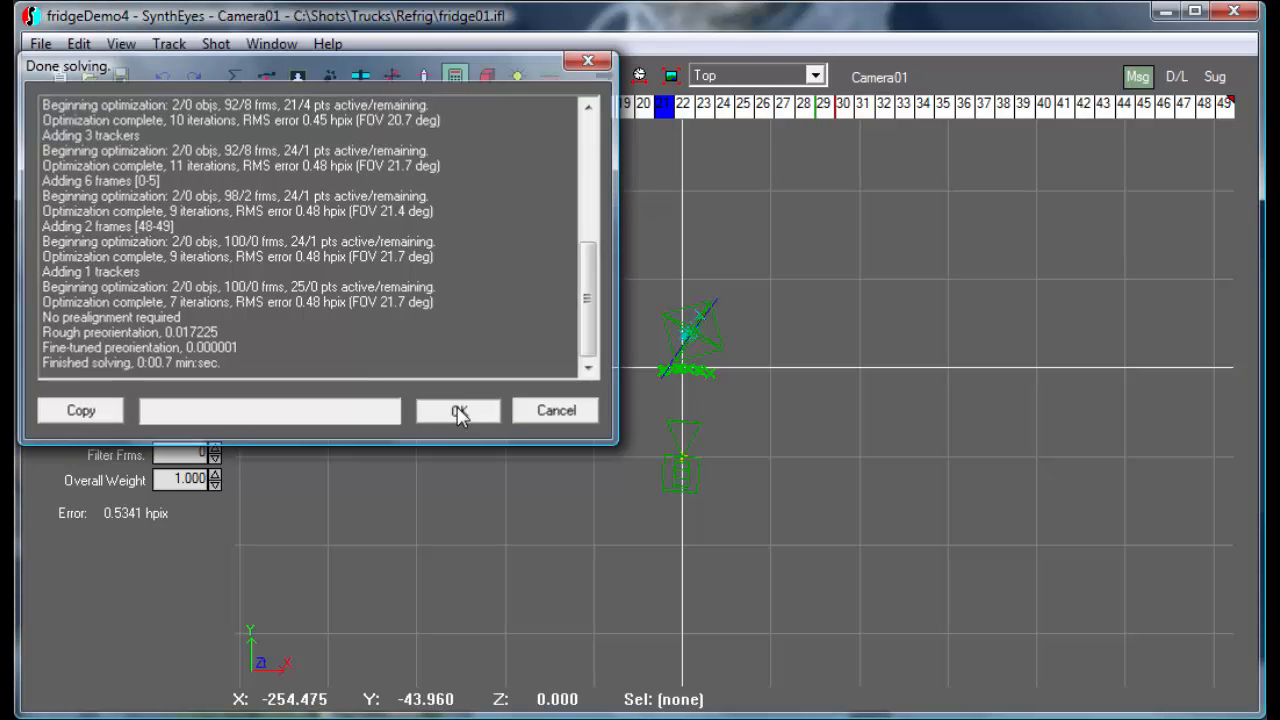
scroll(714, 371, up, 5)
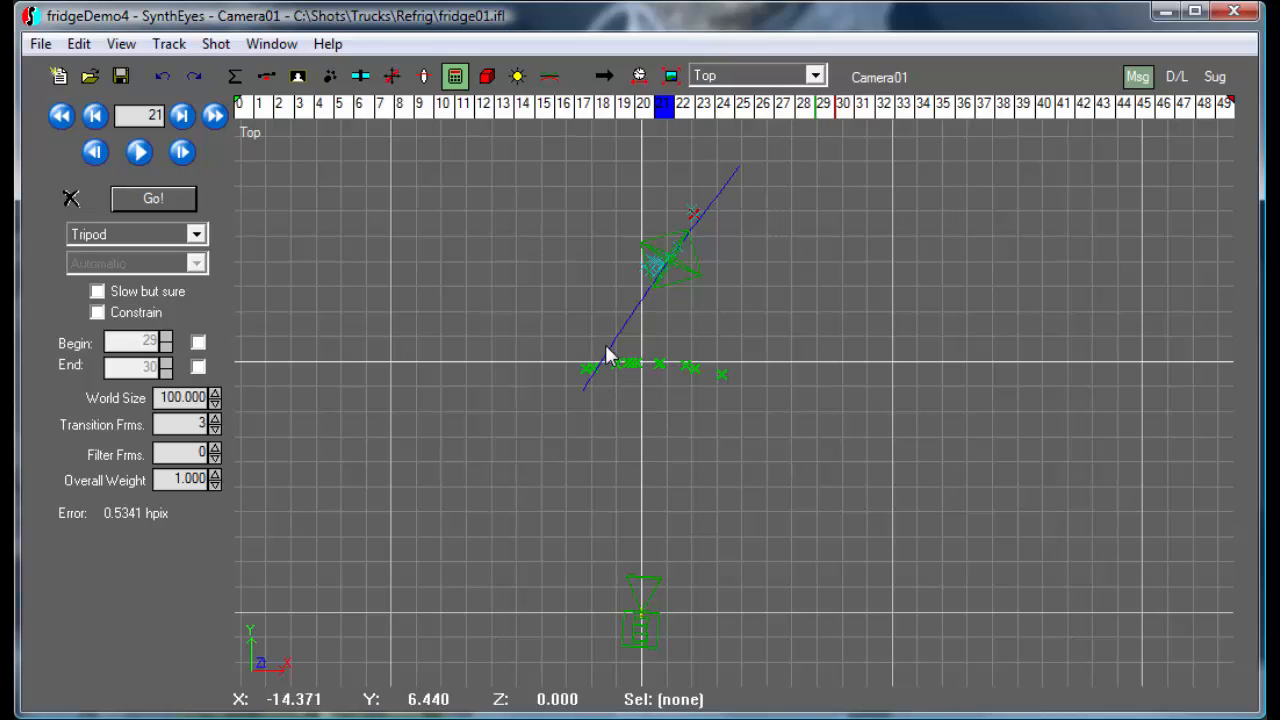
- Examine the truck's solved path relative to the tripod camera in the Top layout, scrubbing through the shot to frame 18
drag(526, 107, 646, 180)
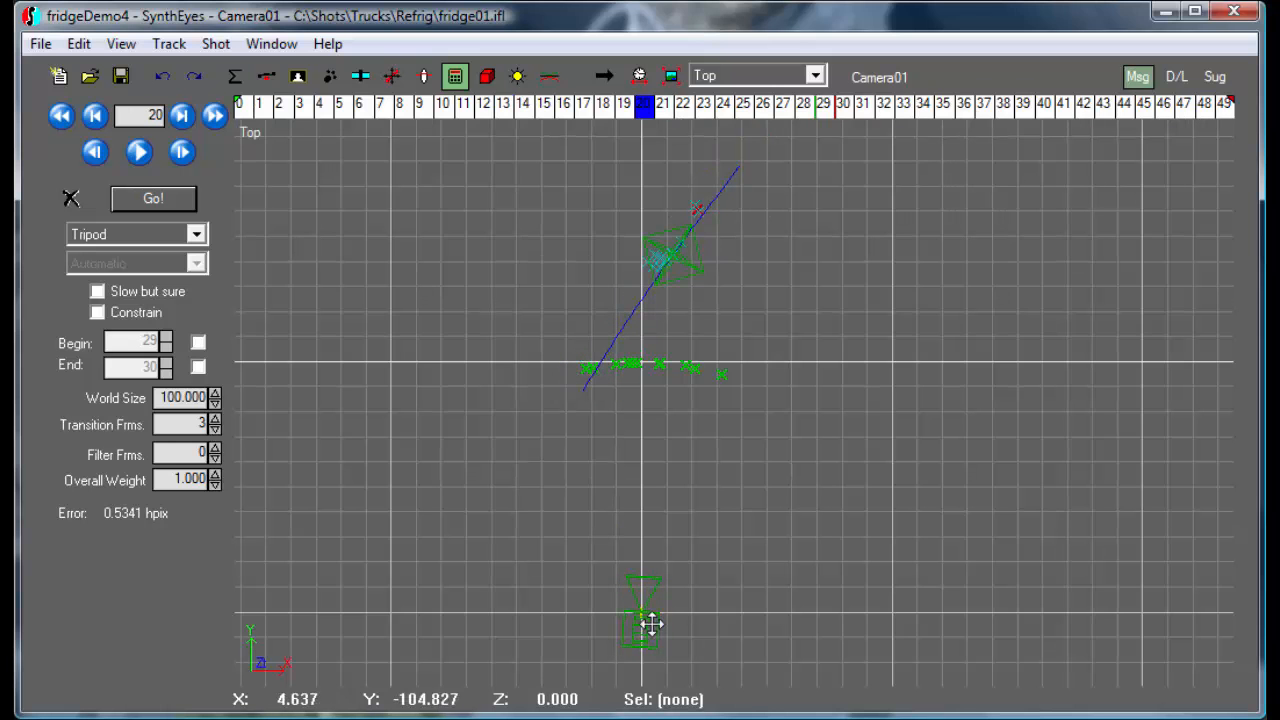
drag(463, 112, 997, 133)
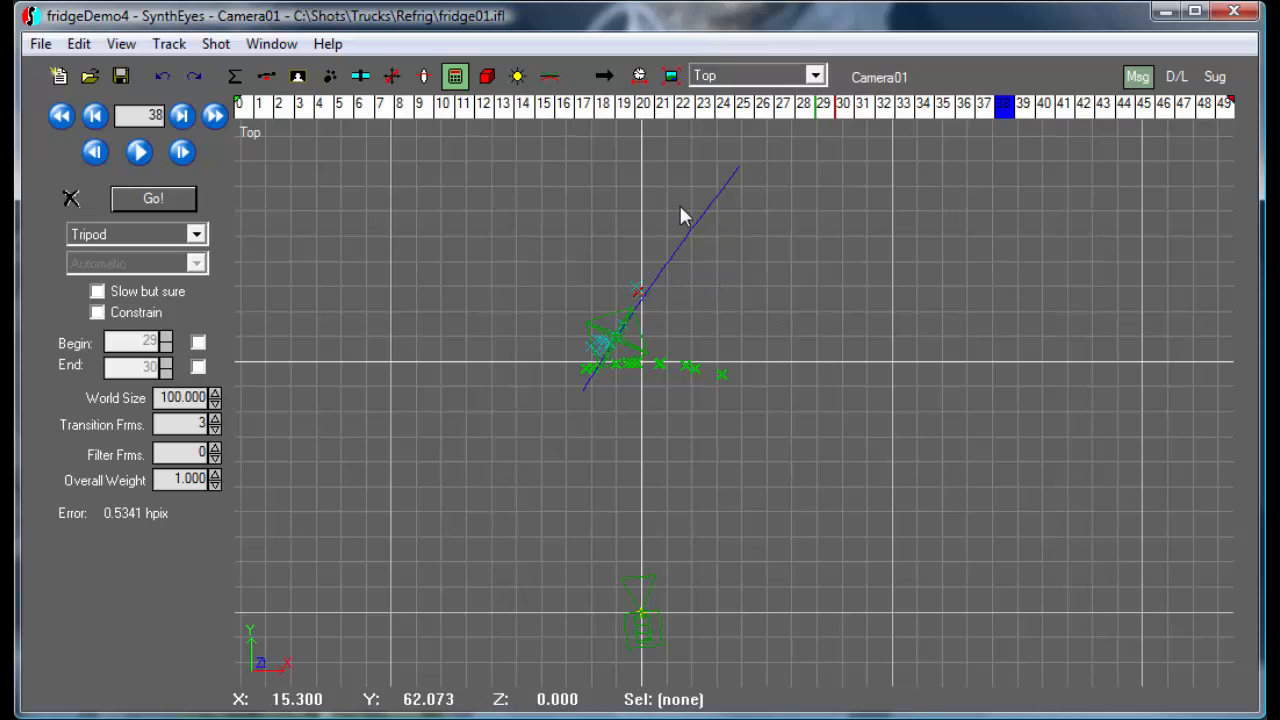
scroll(679, 205, up, 3)
middle_drag(654, 237, 654, 251)
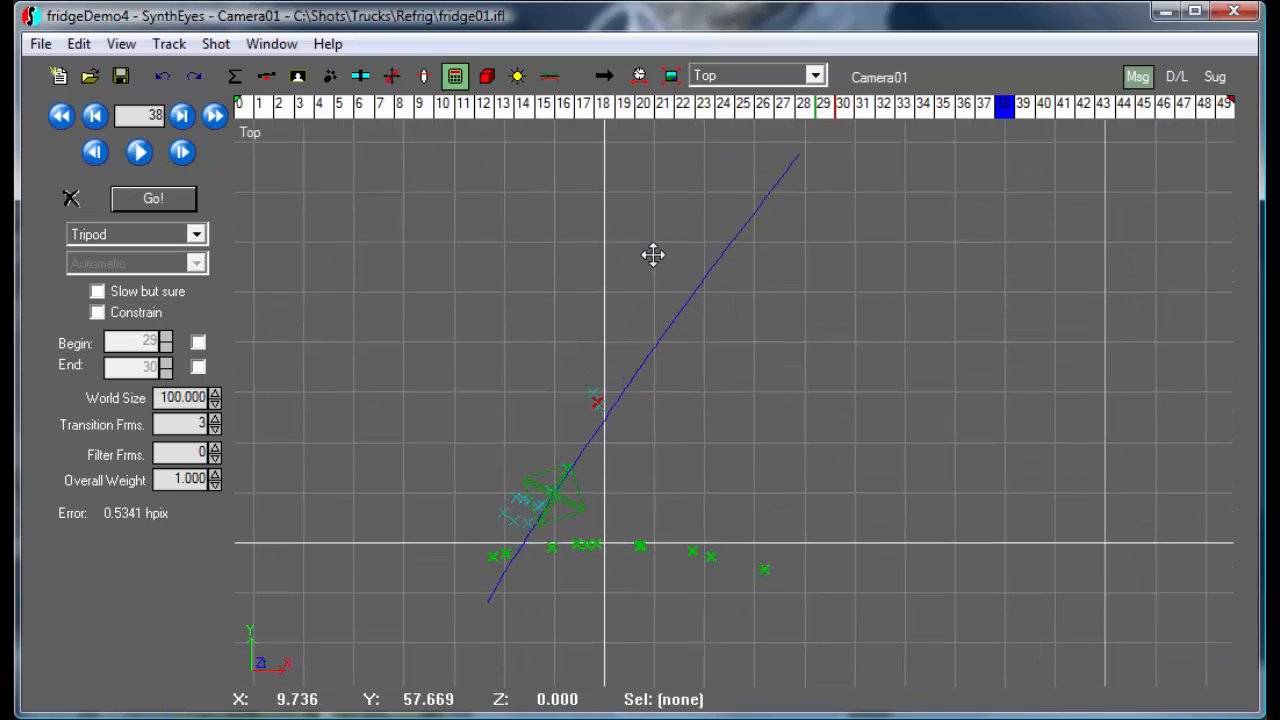
click(446, 112)
drag(446, 112, 604, 112)
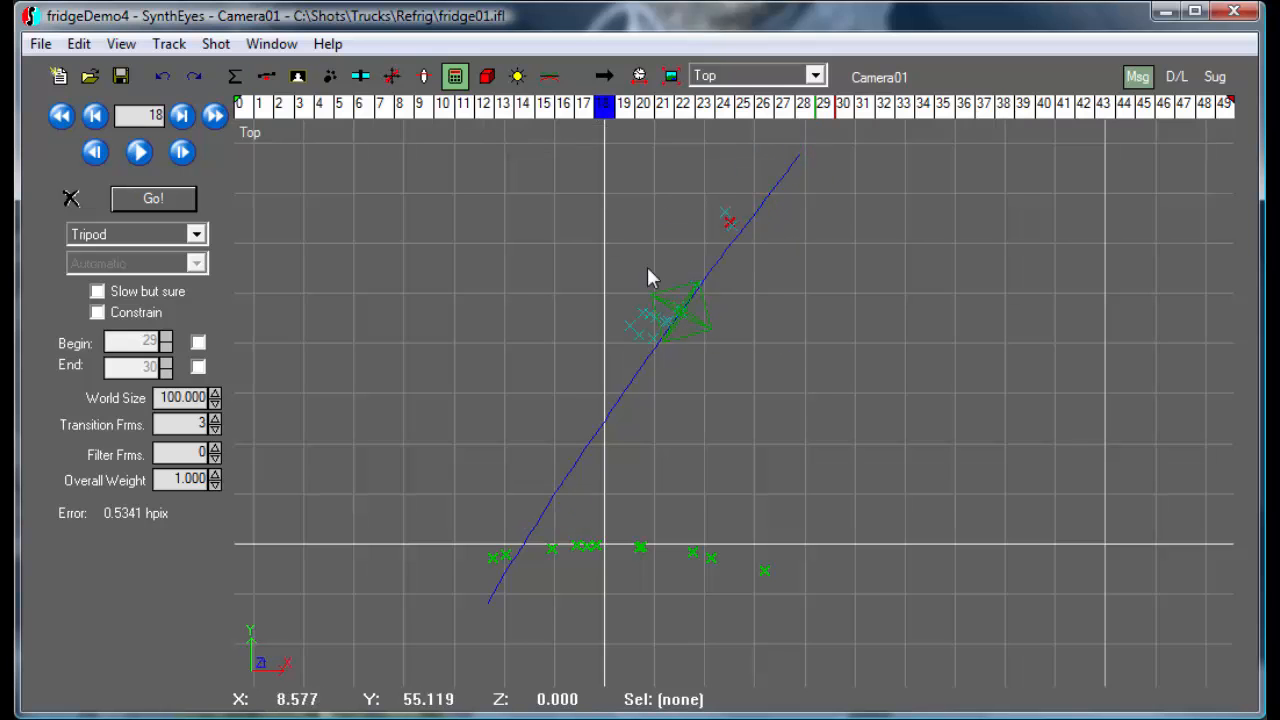
- Scrub through the shot in the Top and Camera layouts to examine the truck's motion and tracker fit, stopping at frame 31
drag(356, 112, 1198, 120)
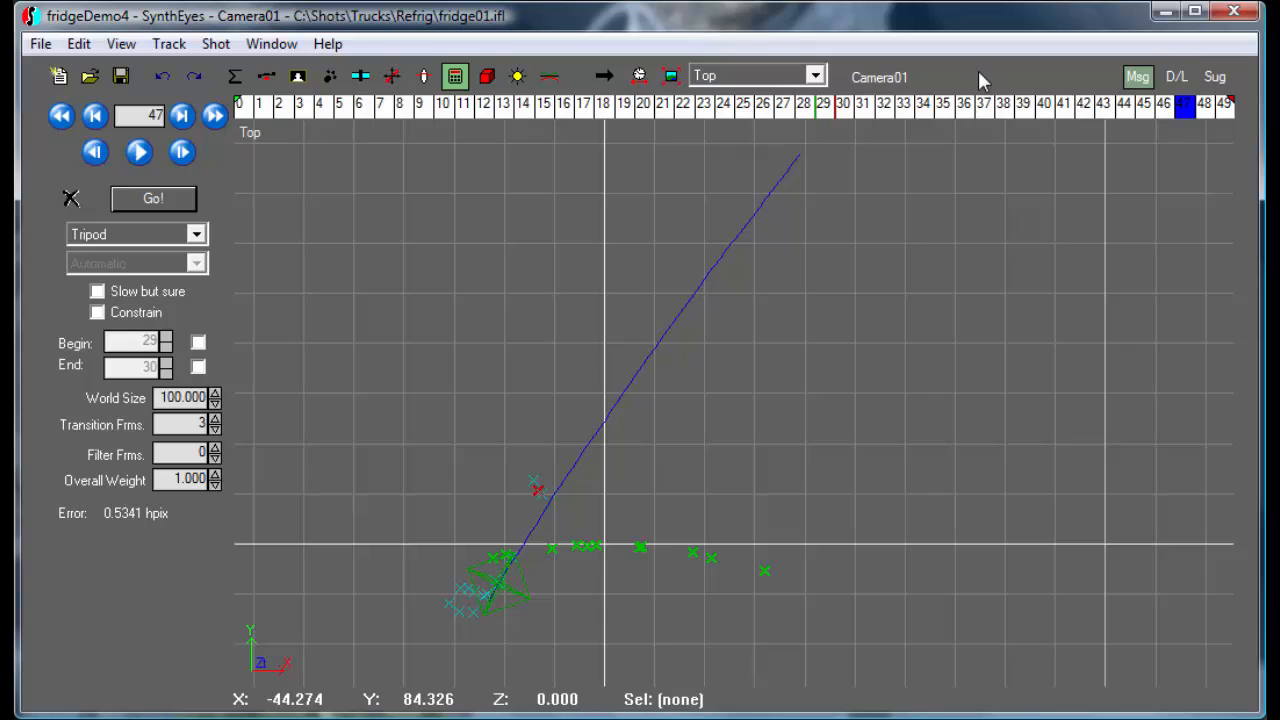
drag(443, 112, 684, 112)
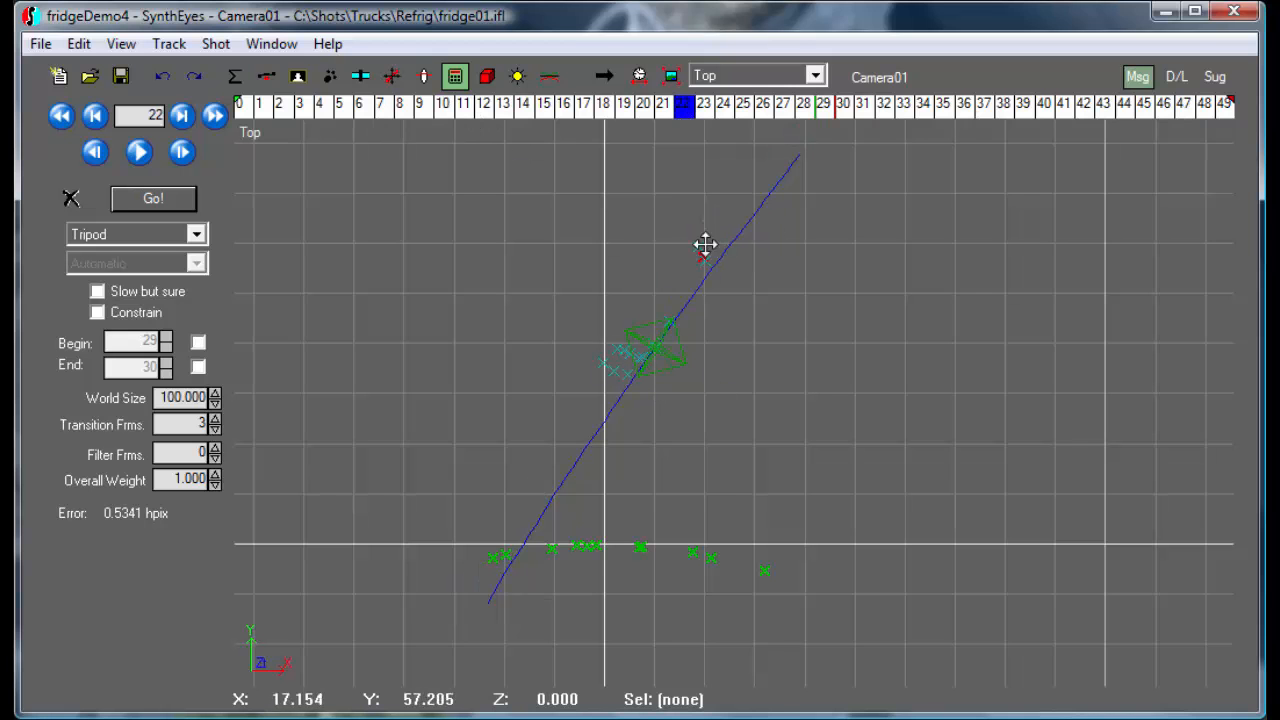
drag(533, 110, 1085, 110)
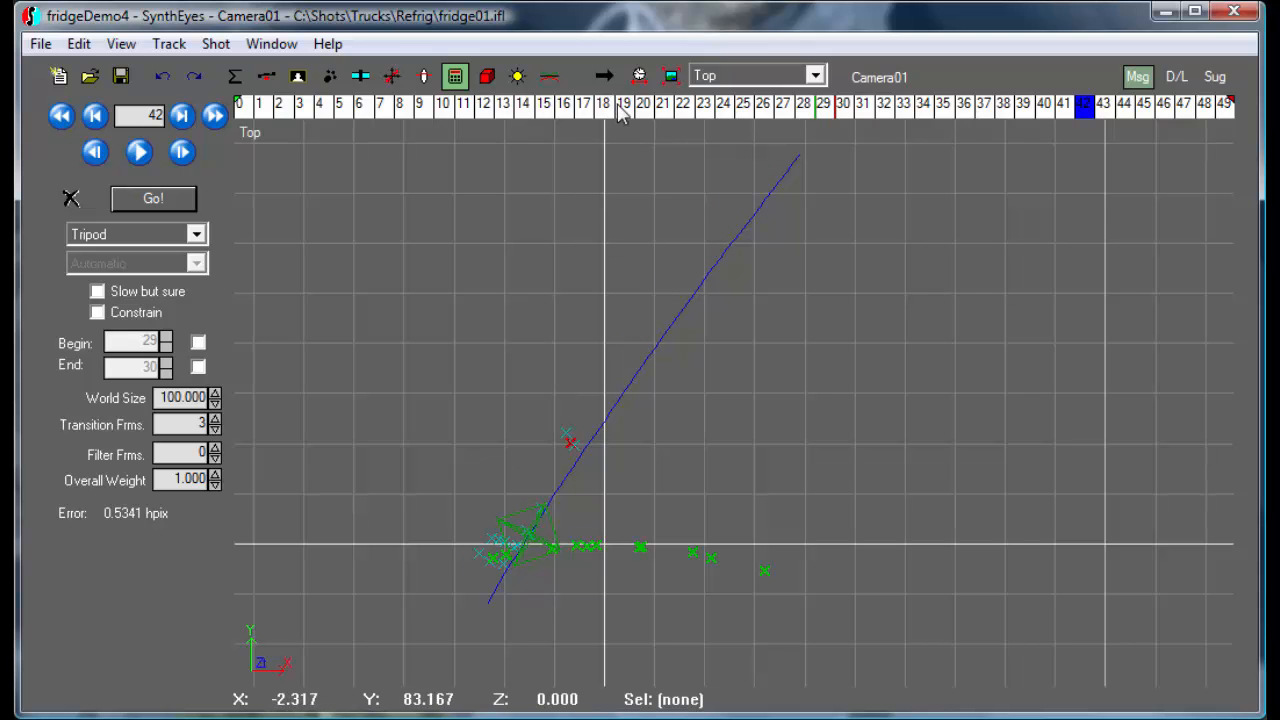
click(737, 77)
click(737, 97)
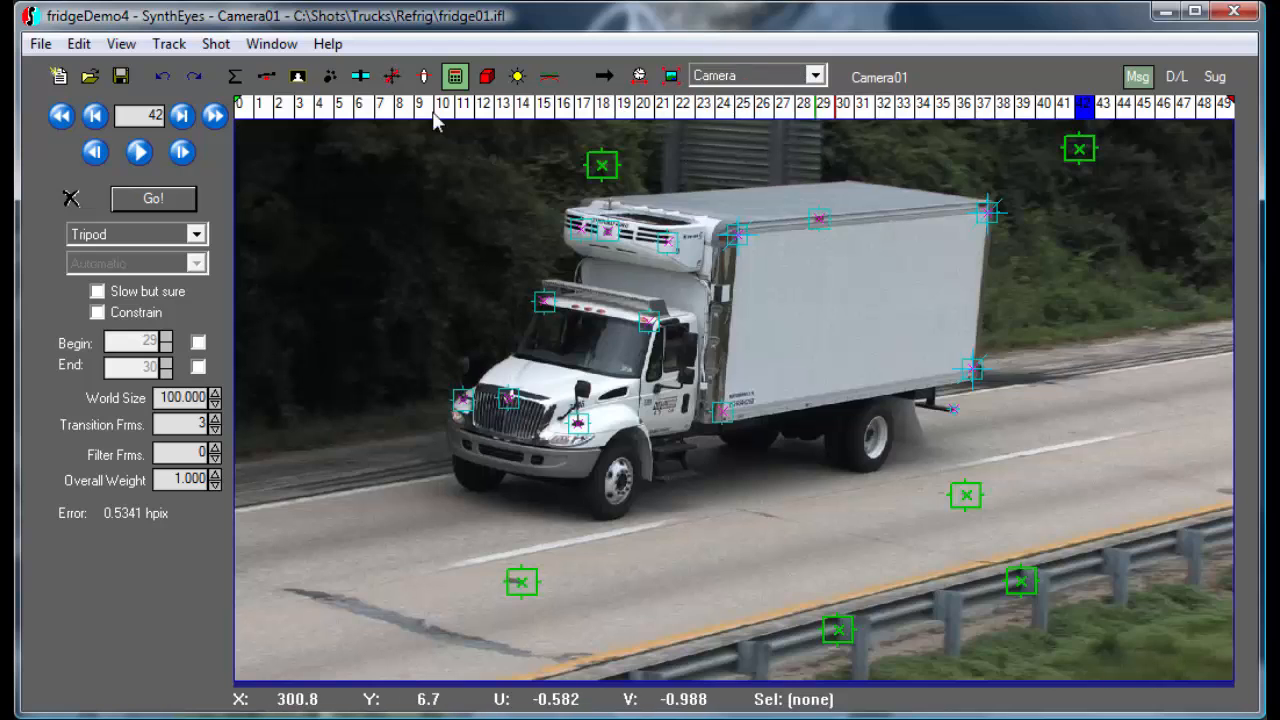
drag(383, 112, 864, 118)
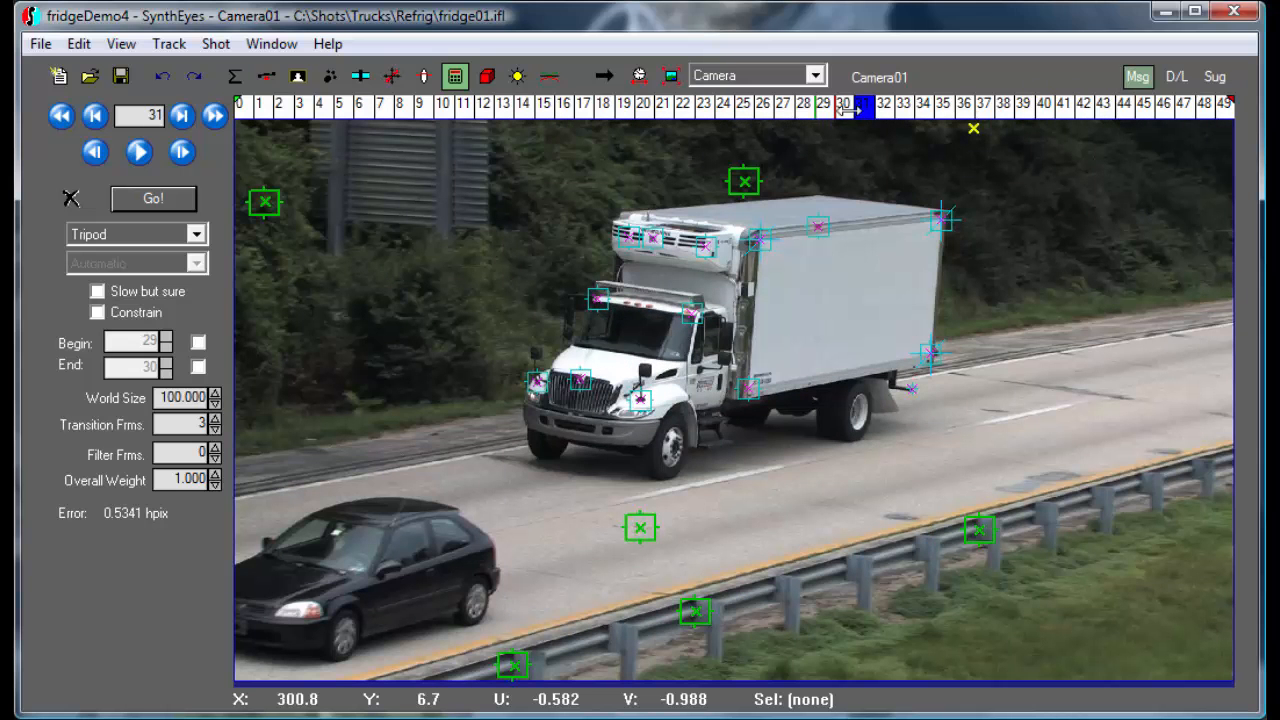
- Set the 3D controls to Object coordinates in the Quad layout and make Object01 the active object
click(787, 80)
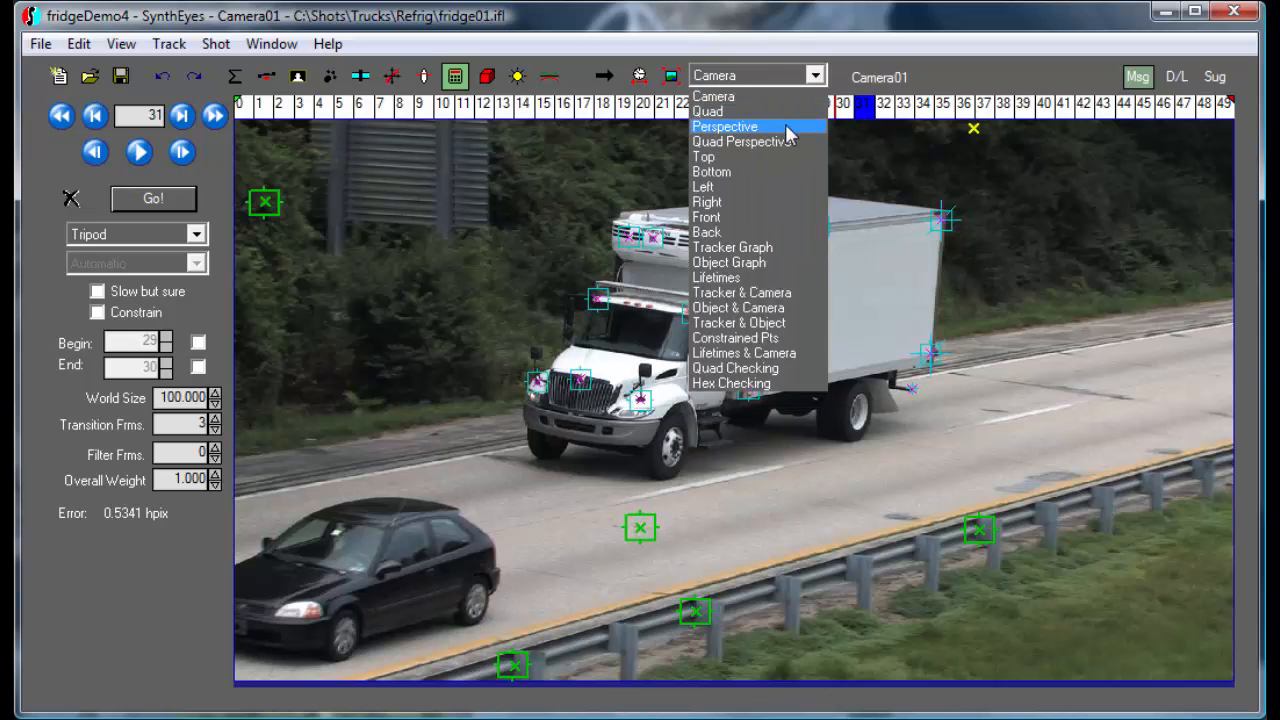
click(734, 112)
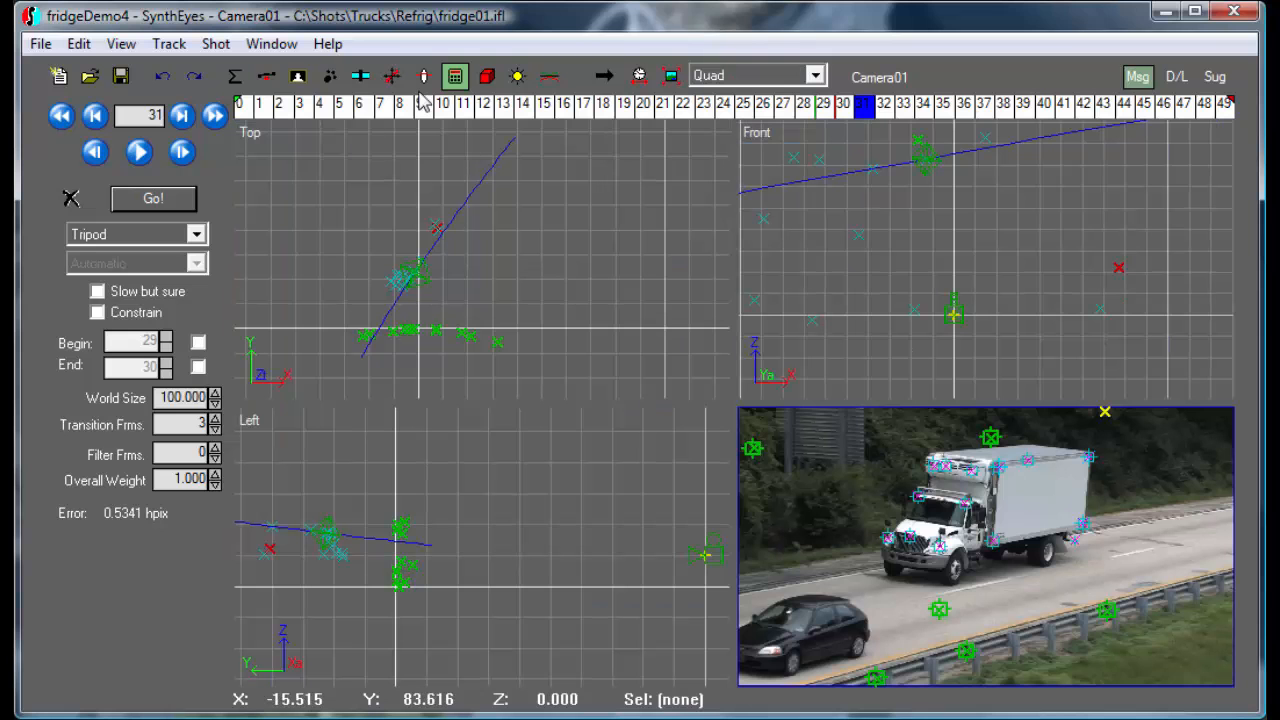
click(487, 77)
click(489, 80)
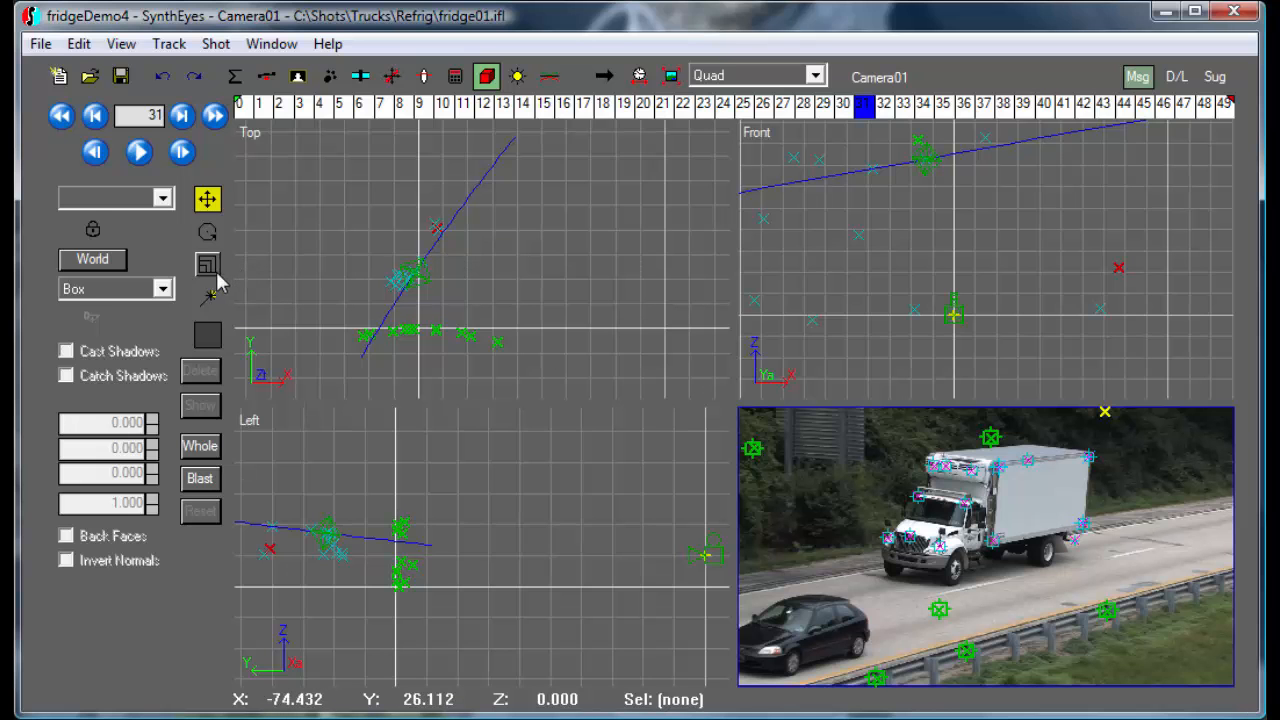
click(106, 264)
scroll(422, 324, up, 4)
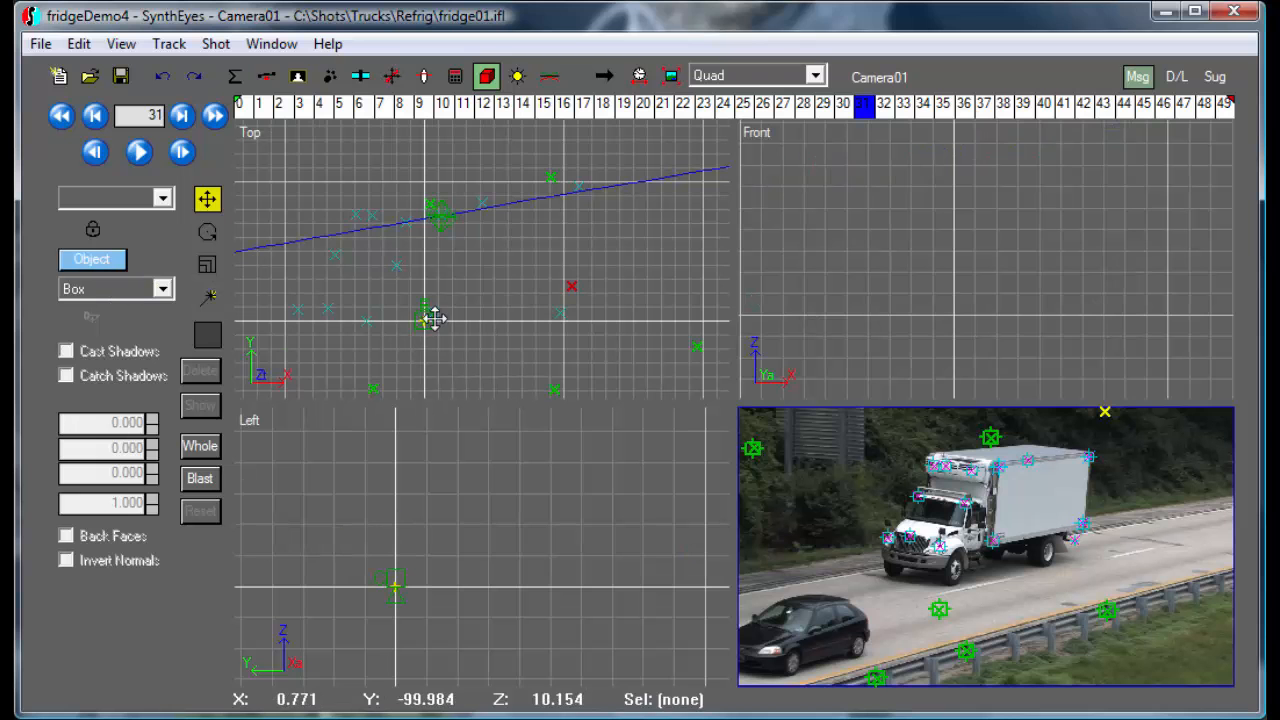
click(880, 80)
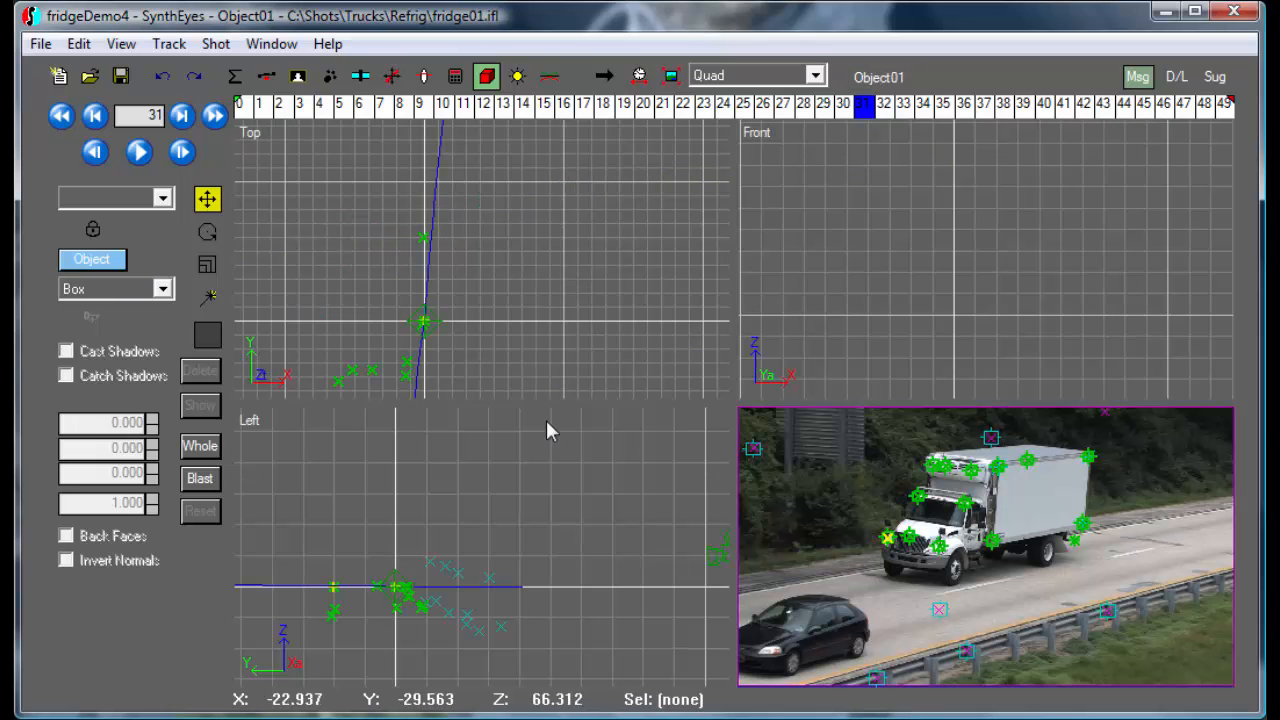
- Examine the truck's trackers in object coordinates in the Top, Left and Front views, scrubbing to frame 20 and back to frame 0
scroll(427, 337, up, 4)
scroll(428, 338, down, 6)
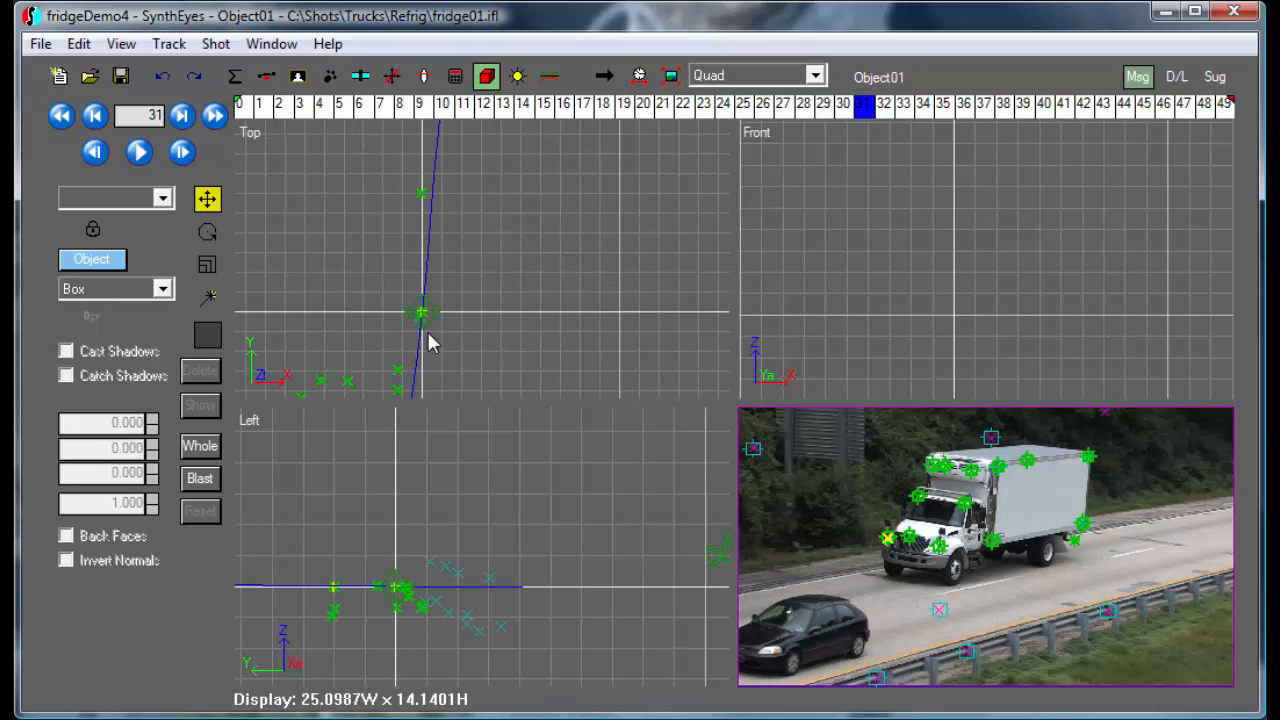
scroll(430, 335, up, 3)
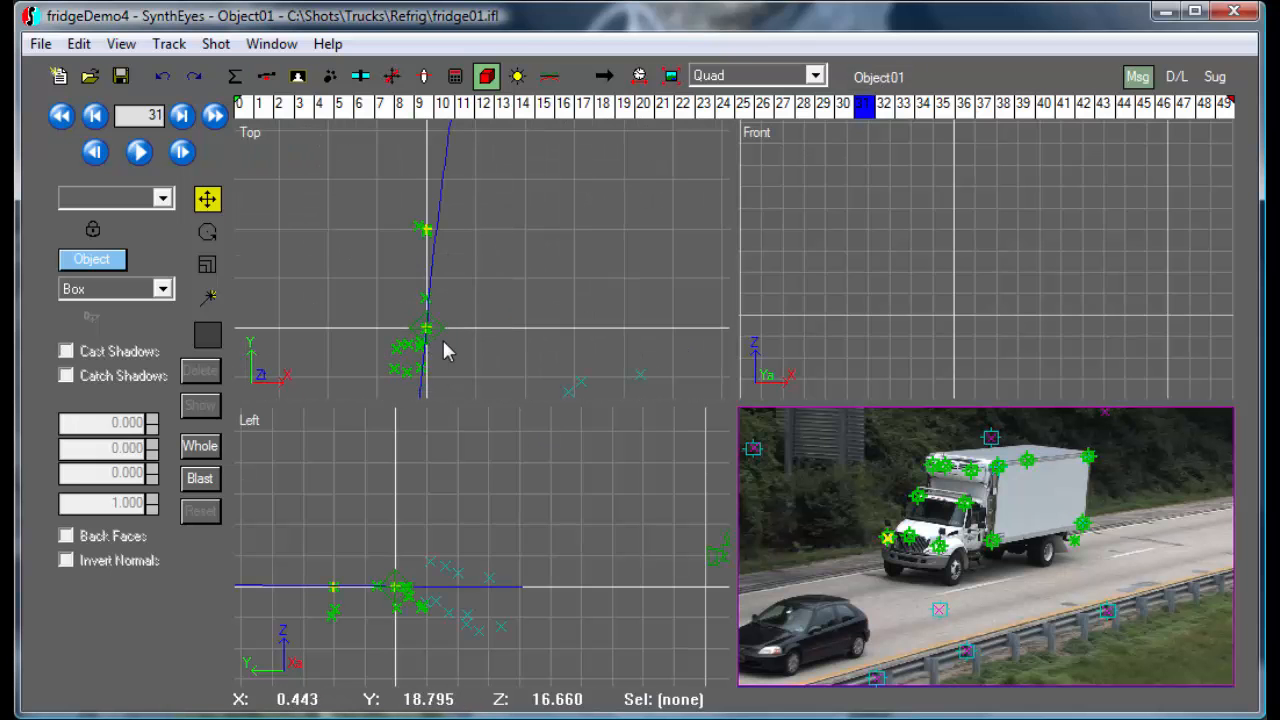
drag(367, 114, 643, 114)
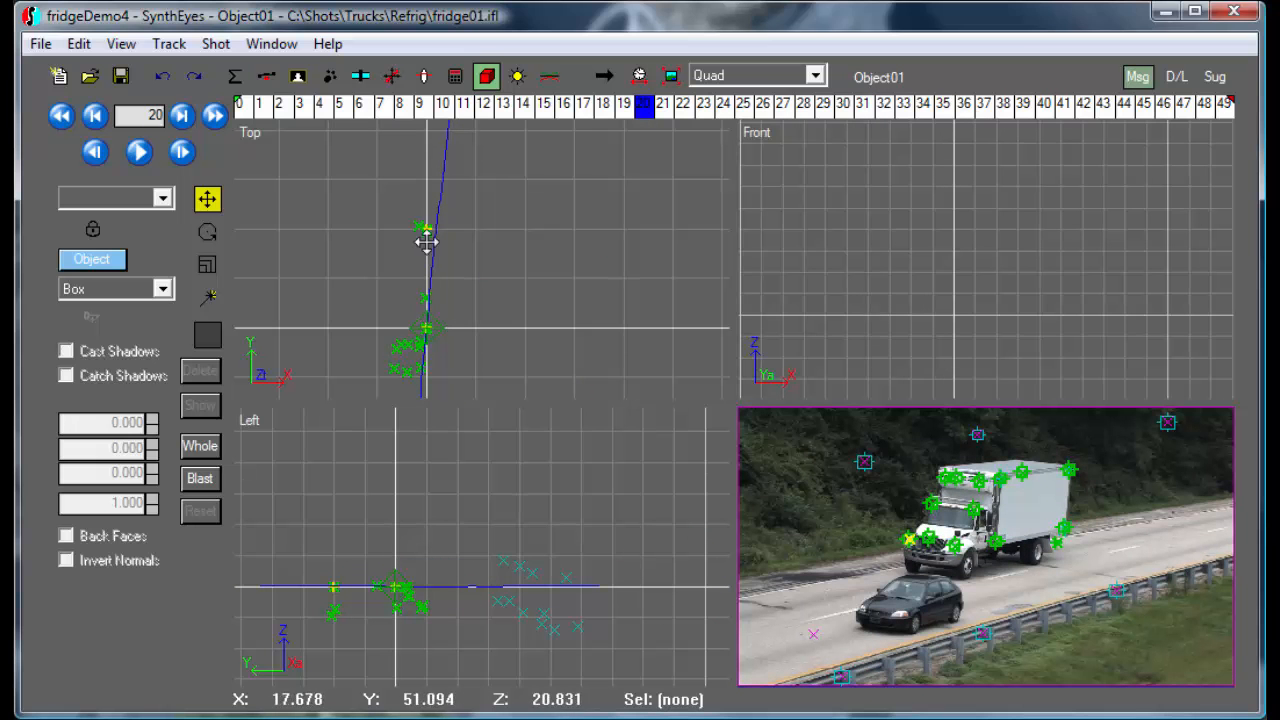
middle_drag(470, 318, 520, 262)
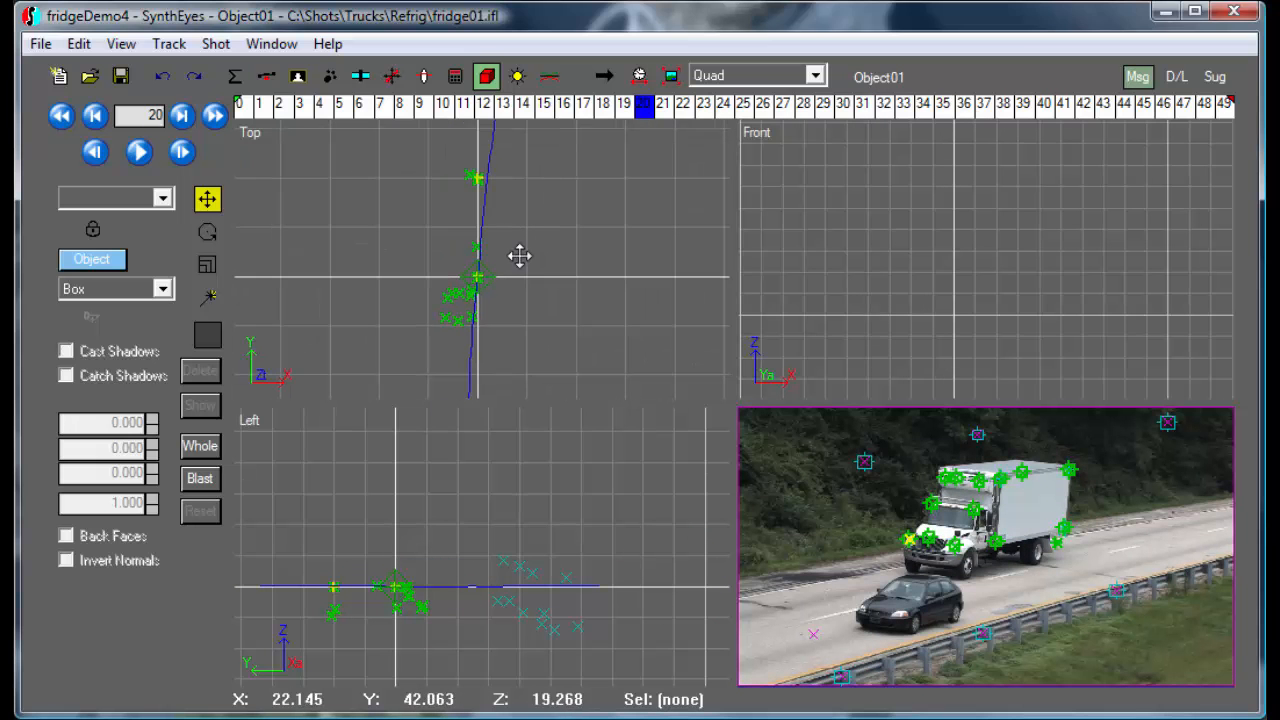
scroll(380, 646, up, 2)
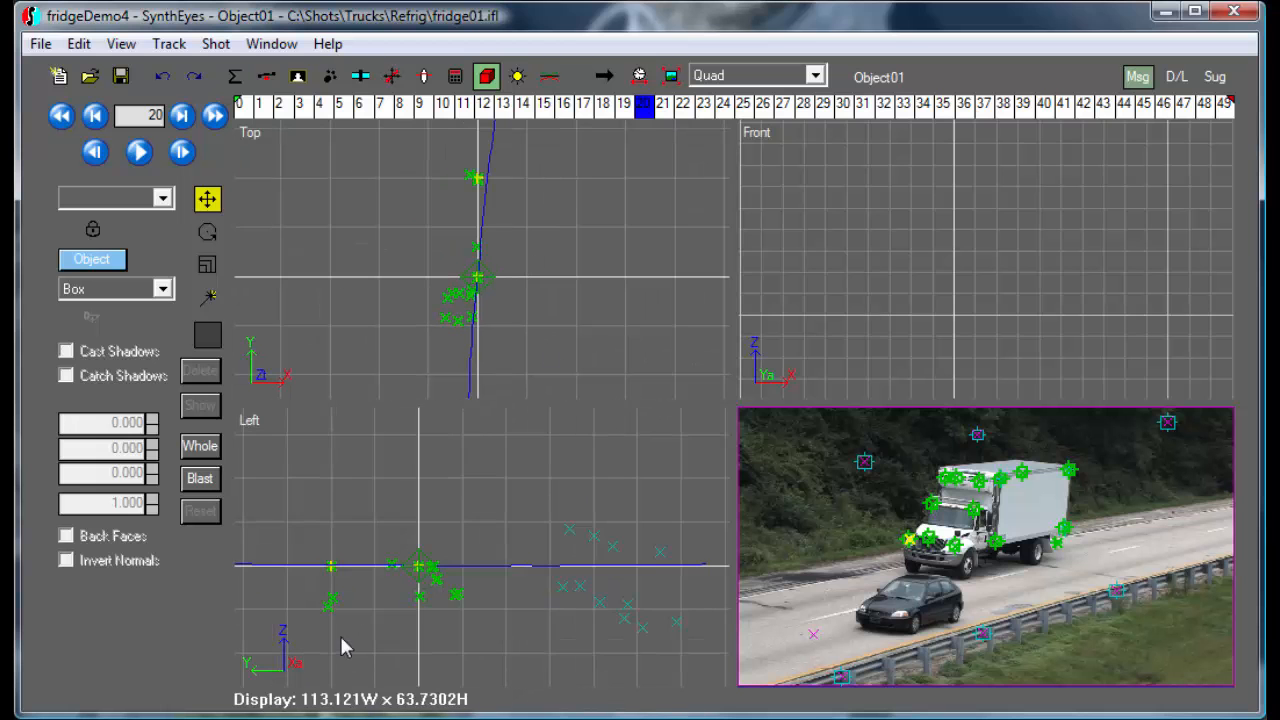
scroll(392, 620, up, 2)
scroll(392, 620, down, 2)
scroll(393, 621, up, 1)
scroll(910, 238, down, 4)
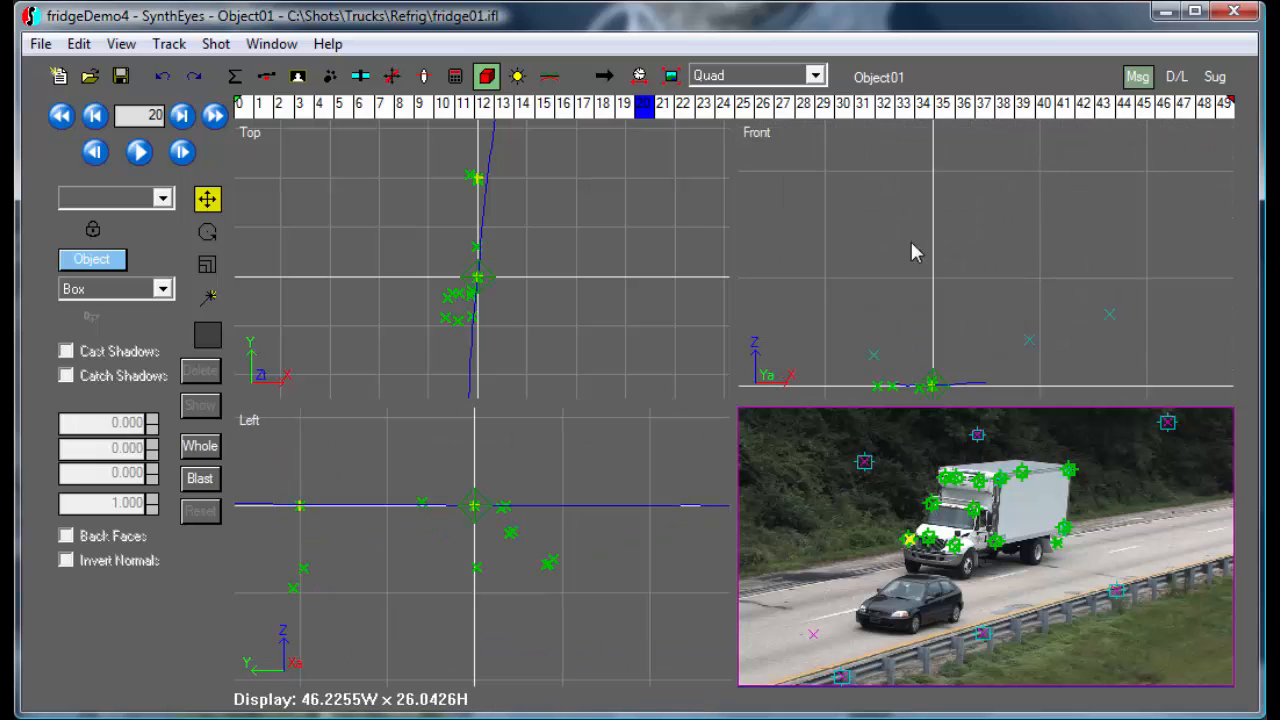
scroll(923, 323, up, 2)
scroll(925, 325, down, 1)
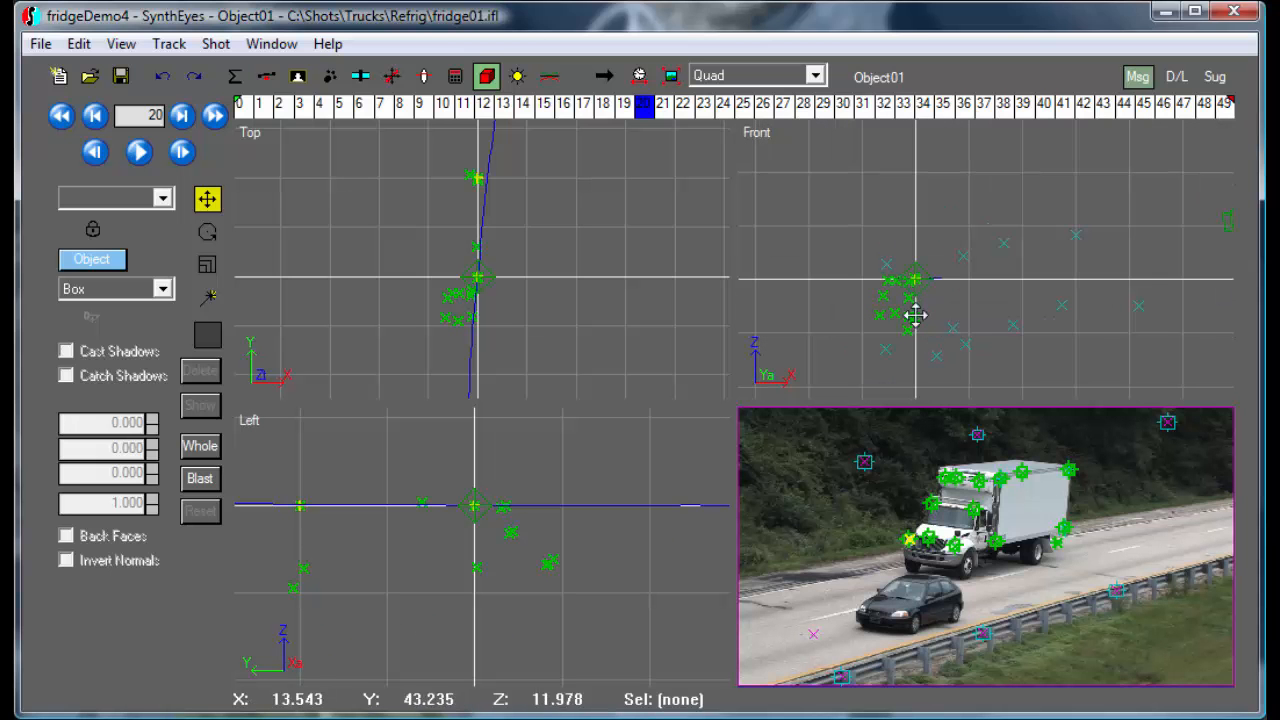
drag(485, 110, 243, 108)
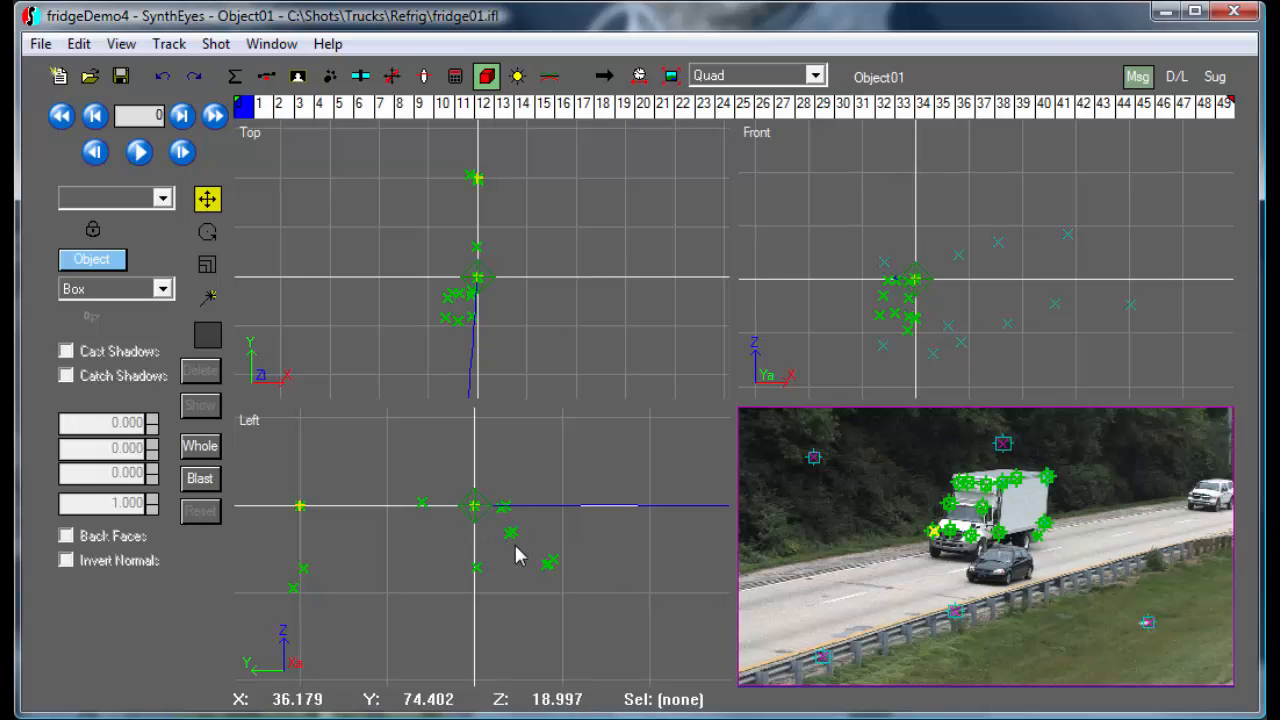
- Create a box about 14.3 × 5.3 × 6.4 units in the Right layout, just below the axis between the two constrained Object01 trackers
click(747, 80)
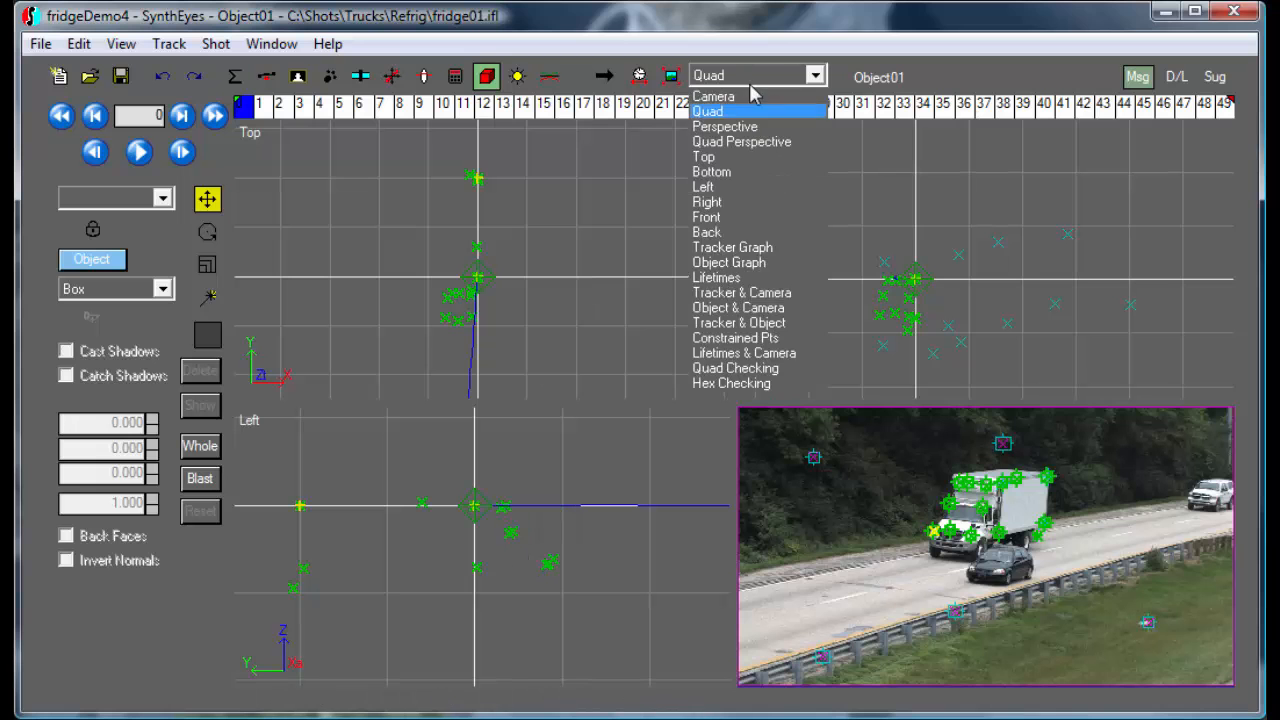
click(770, 203)
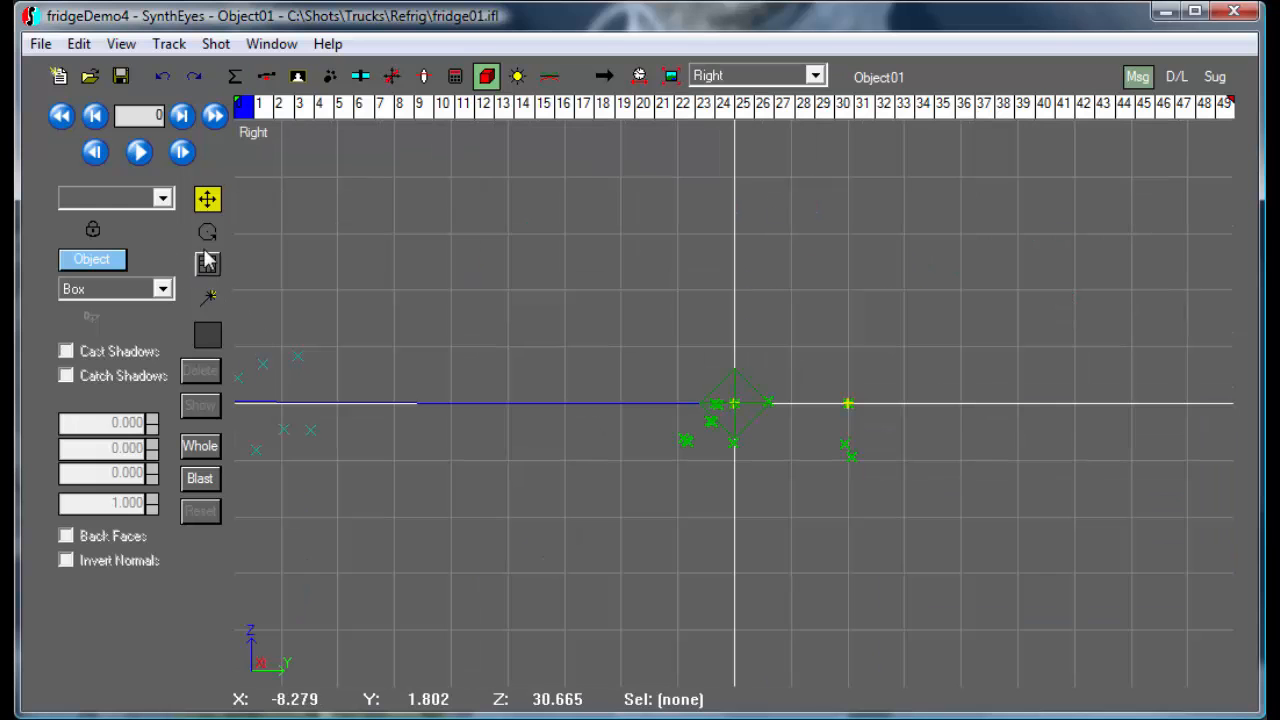
click(208, 298)
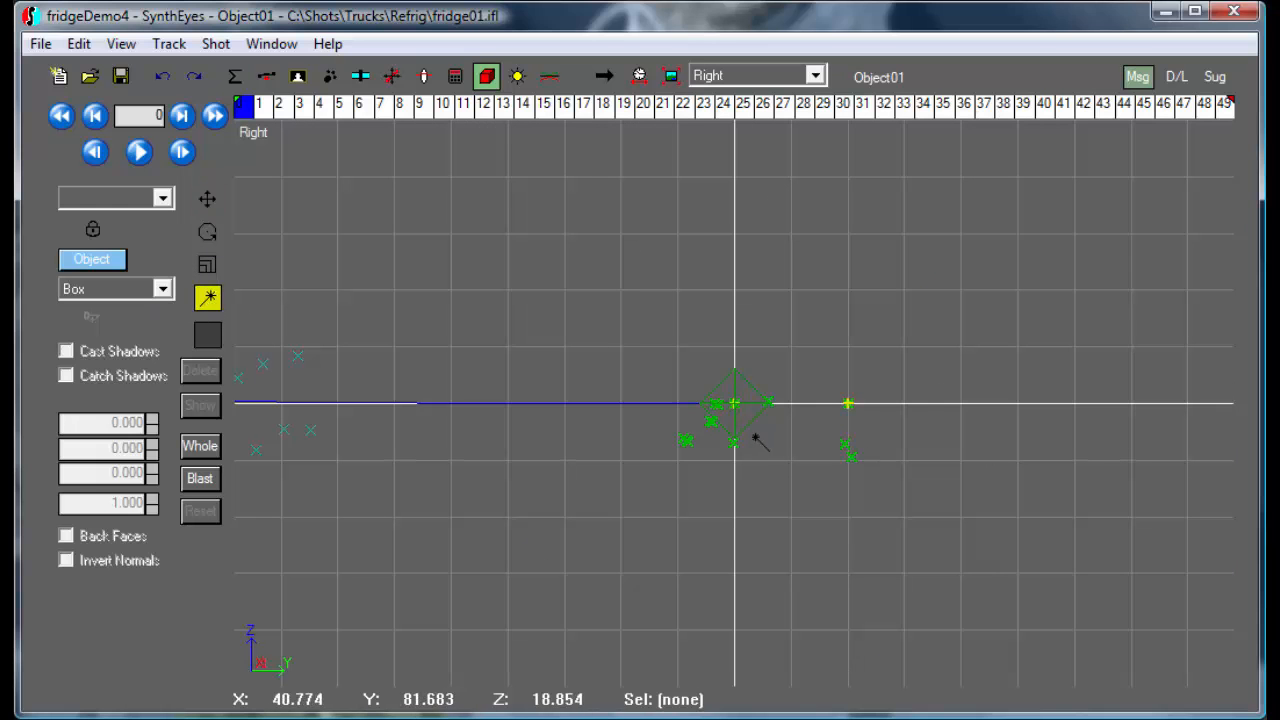
drag(755, 440, 836, 372)
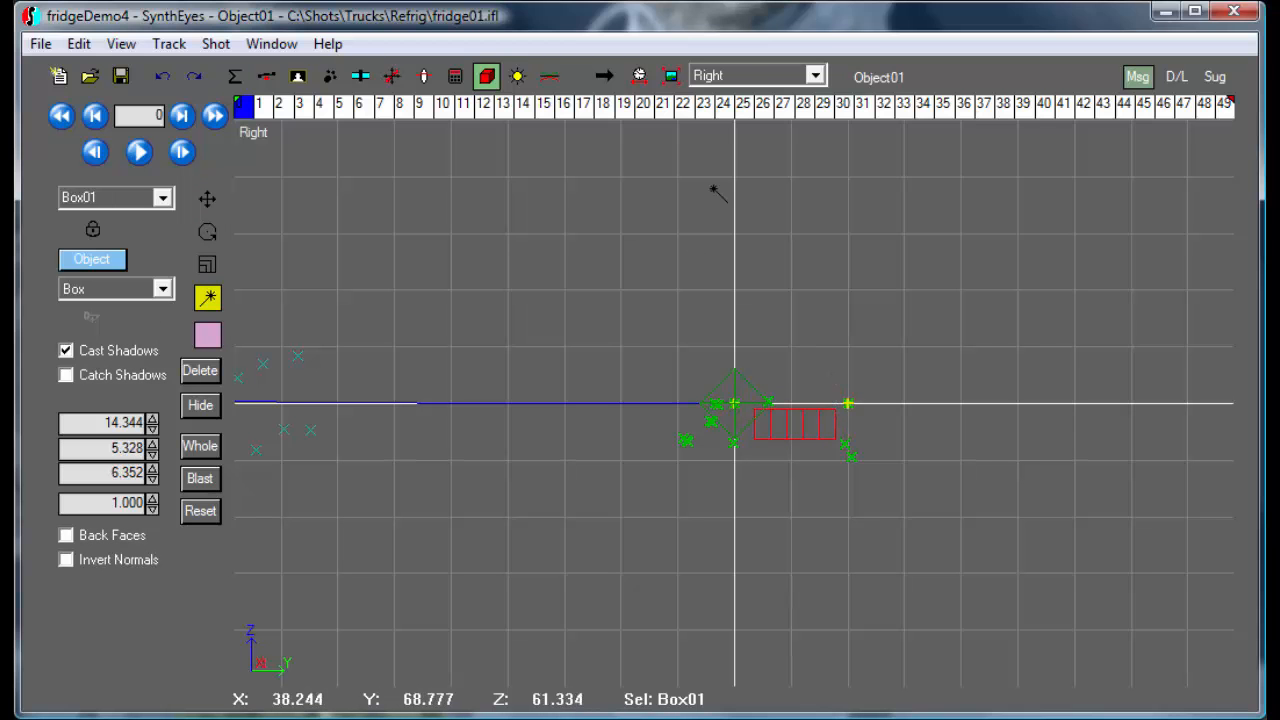
- Check how the red box follows the truck in the Camera layout, from the last frame through the shot to frame 47
click(745, 75)
click(748, 92)
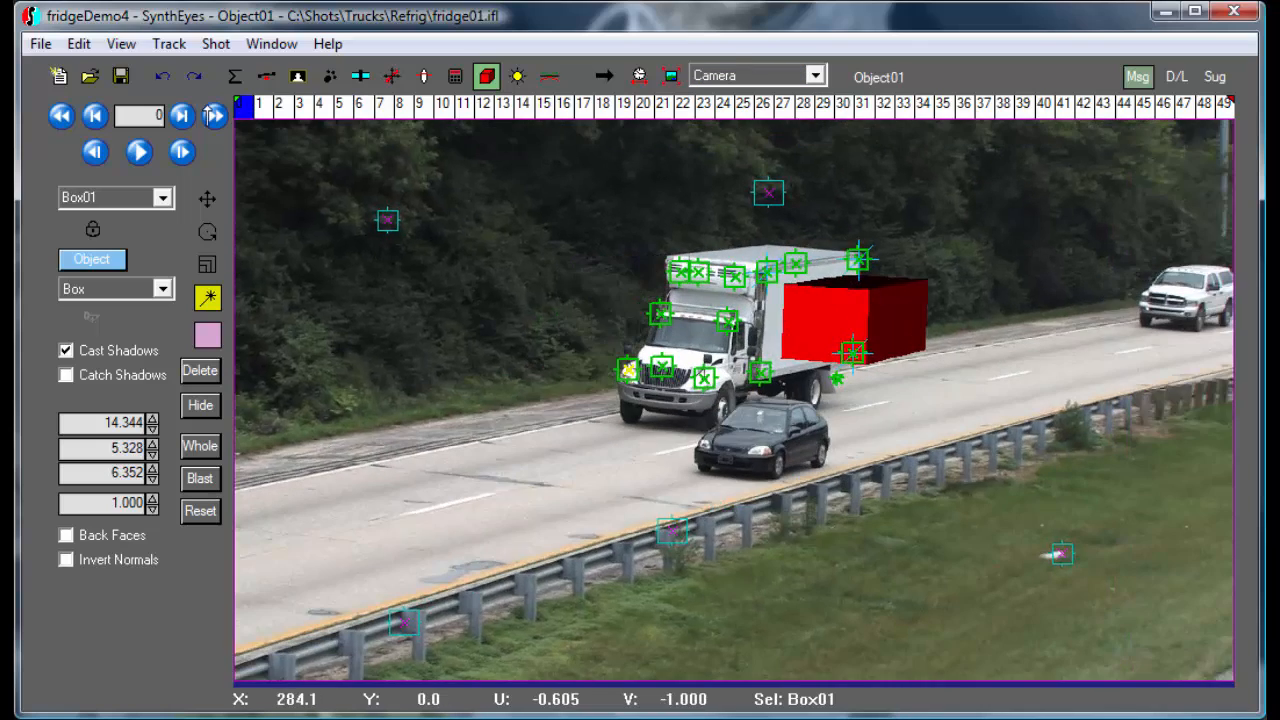
click(213, 115)
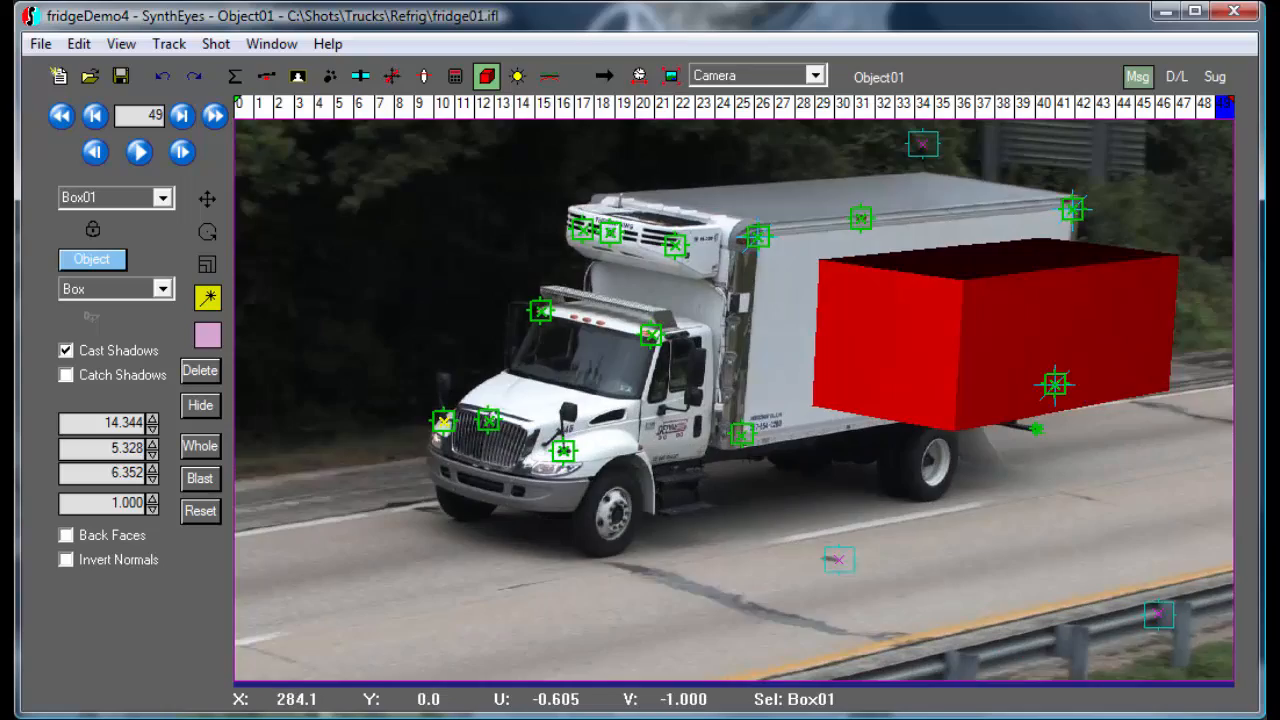
mouse_move(1224, 108)
mouse_down()
mouse_move(915, 134)
mouse_move(20, 120)
mouse_move(964, 132)
mouse_move(1044, 122)
mouse_move(240, 120)
mouse_move(1238, 122)
mouse_up()
mouse_move(1160, 107)
mouse_down()
mouse_move(240, 108)
mouse_move(1184, 108)
mouse_up()
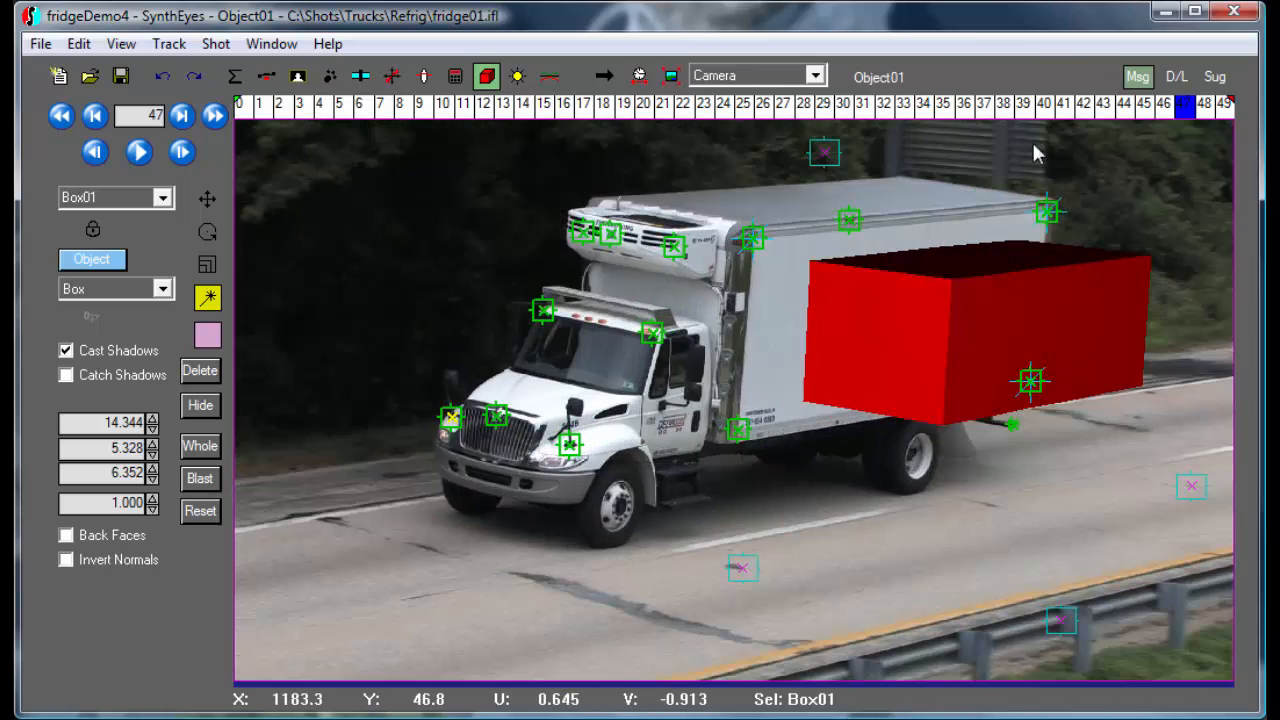
- Examine the box against the moving truck's coordinate system in the Quad layout while scrubbing through the shot to frame 47
click(782, 78)
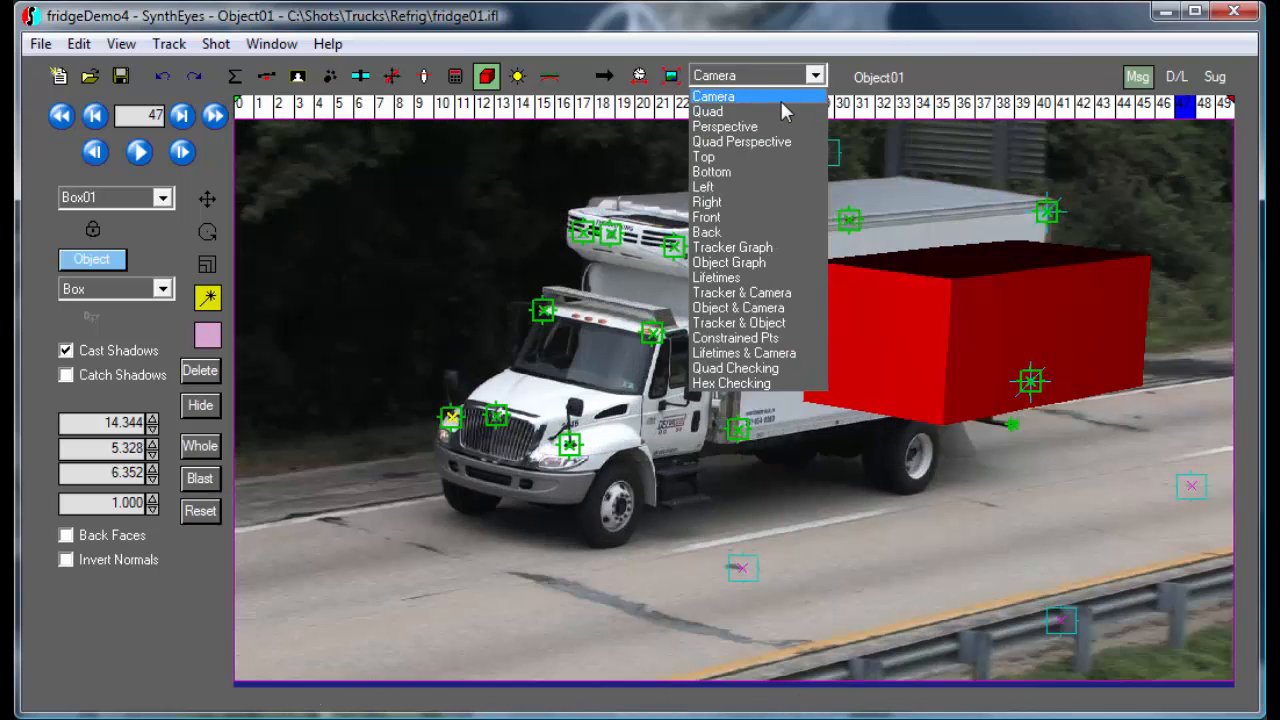
click(781, 98)
click(764, 75)
click(762, 111)
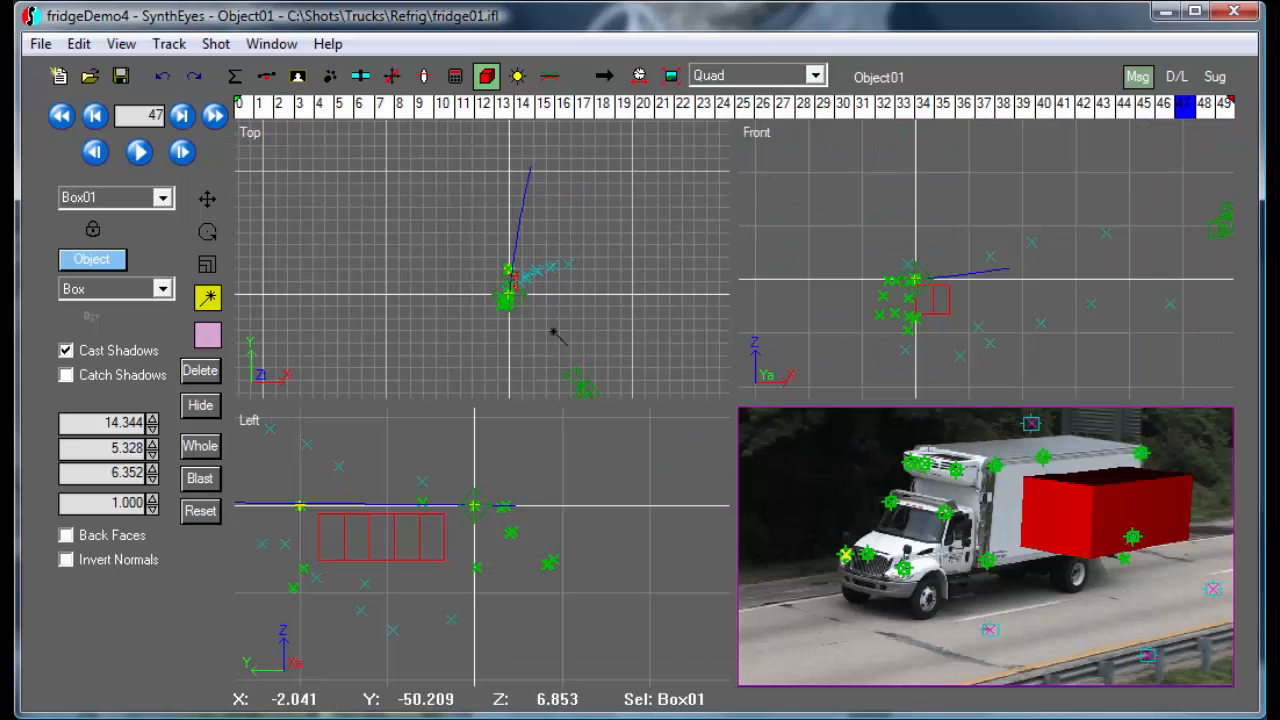
drag(433, 104, 1188, 106)
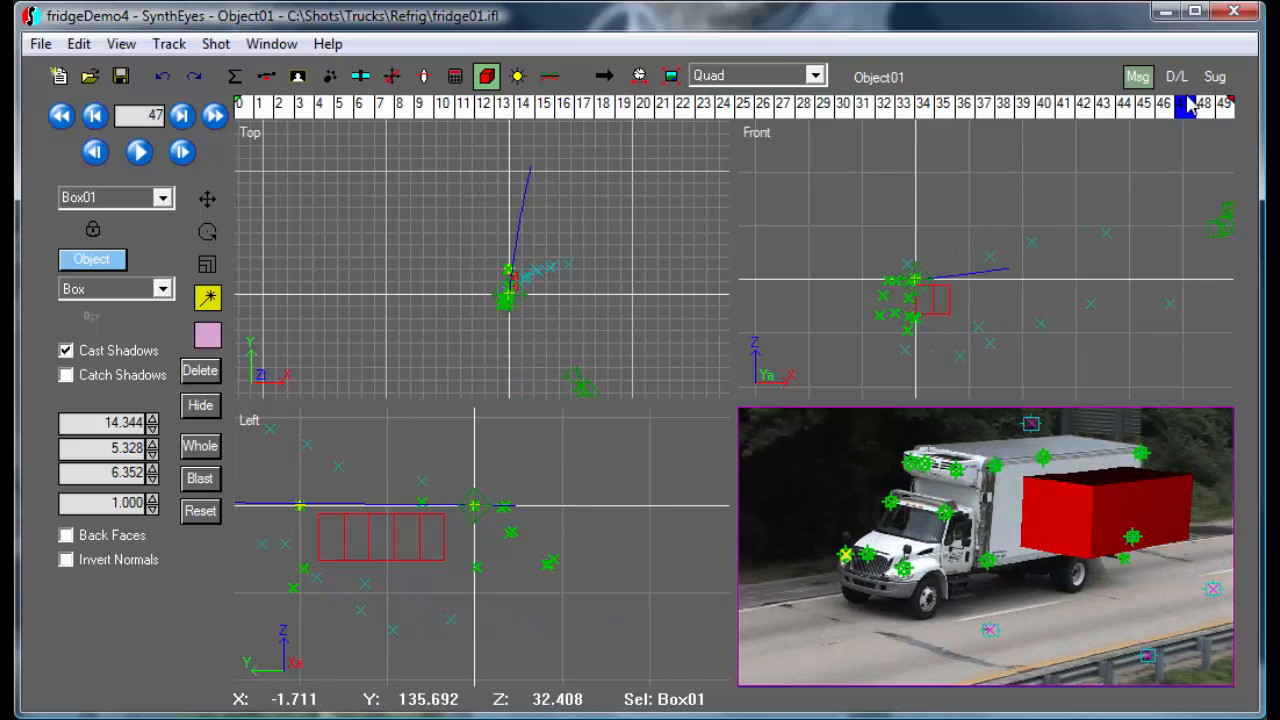